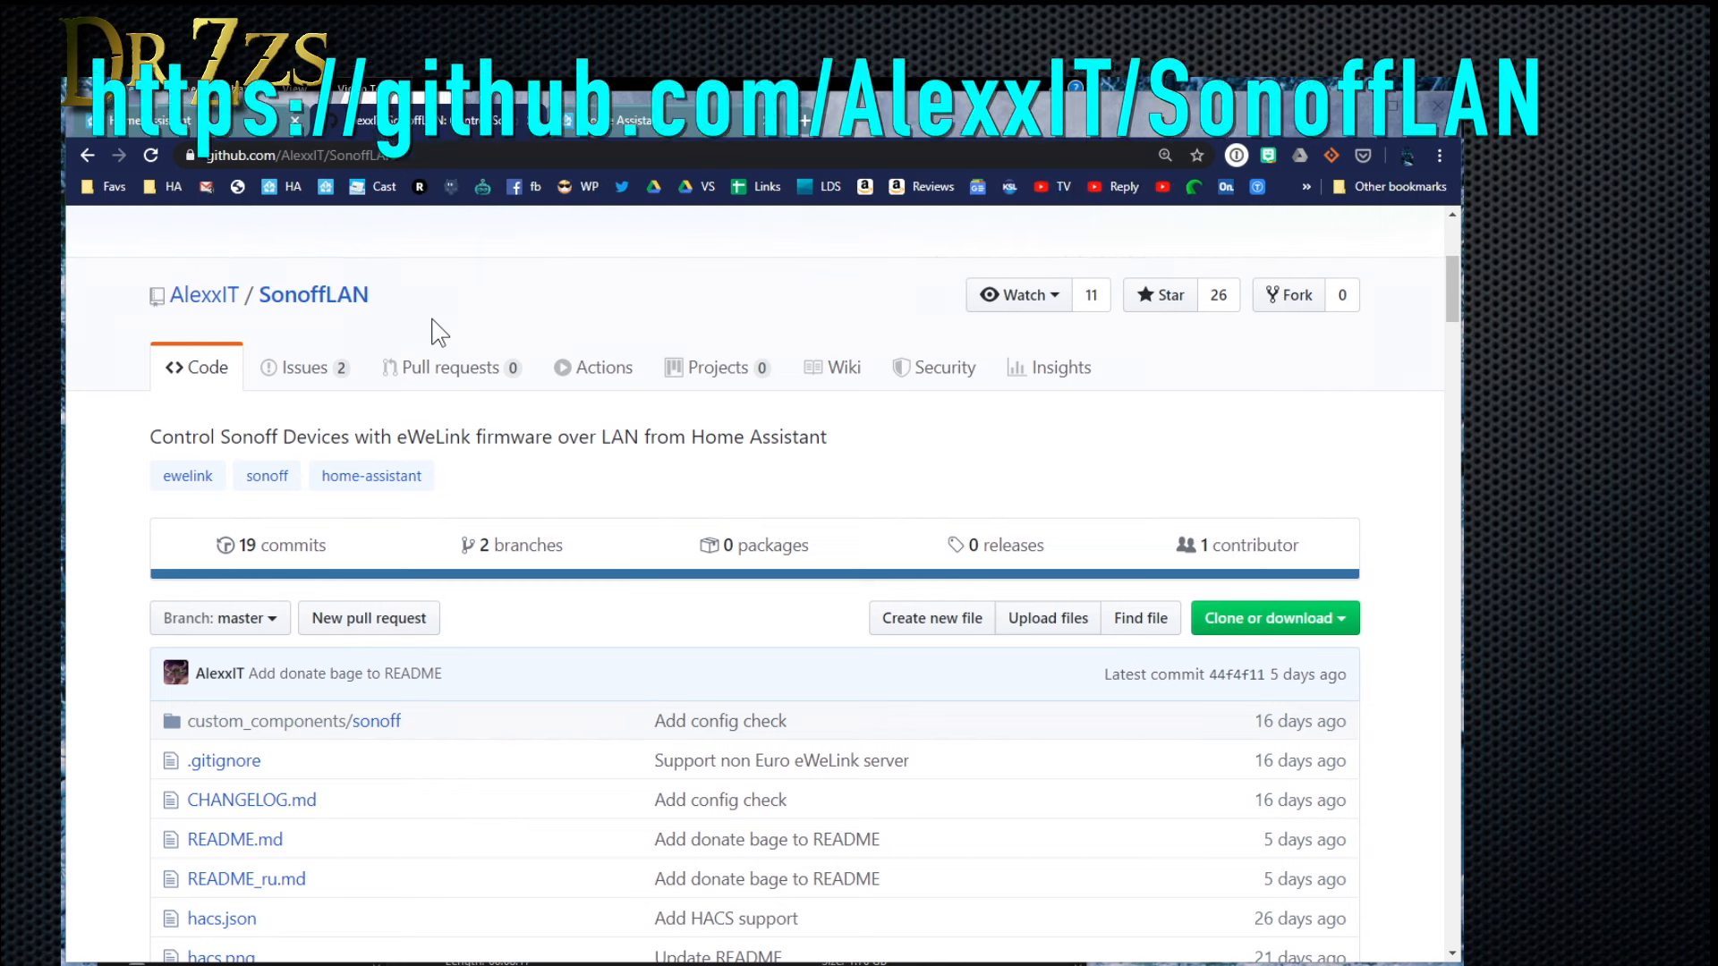
- Download hacs.zip from the latest HACS release page on GitHub and open it with 7-Zip File Manager
{"action": "scroll", "coordinate": [432, 332], "scroll_direction": "down", "scroll_amount": 15}
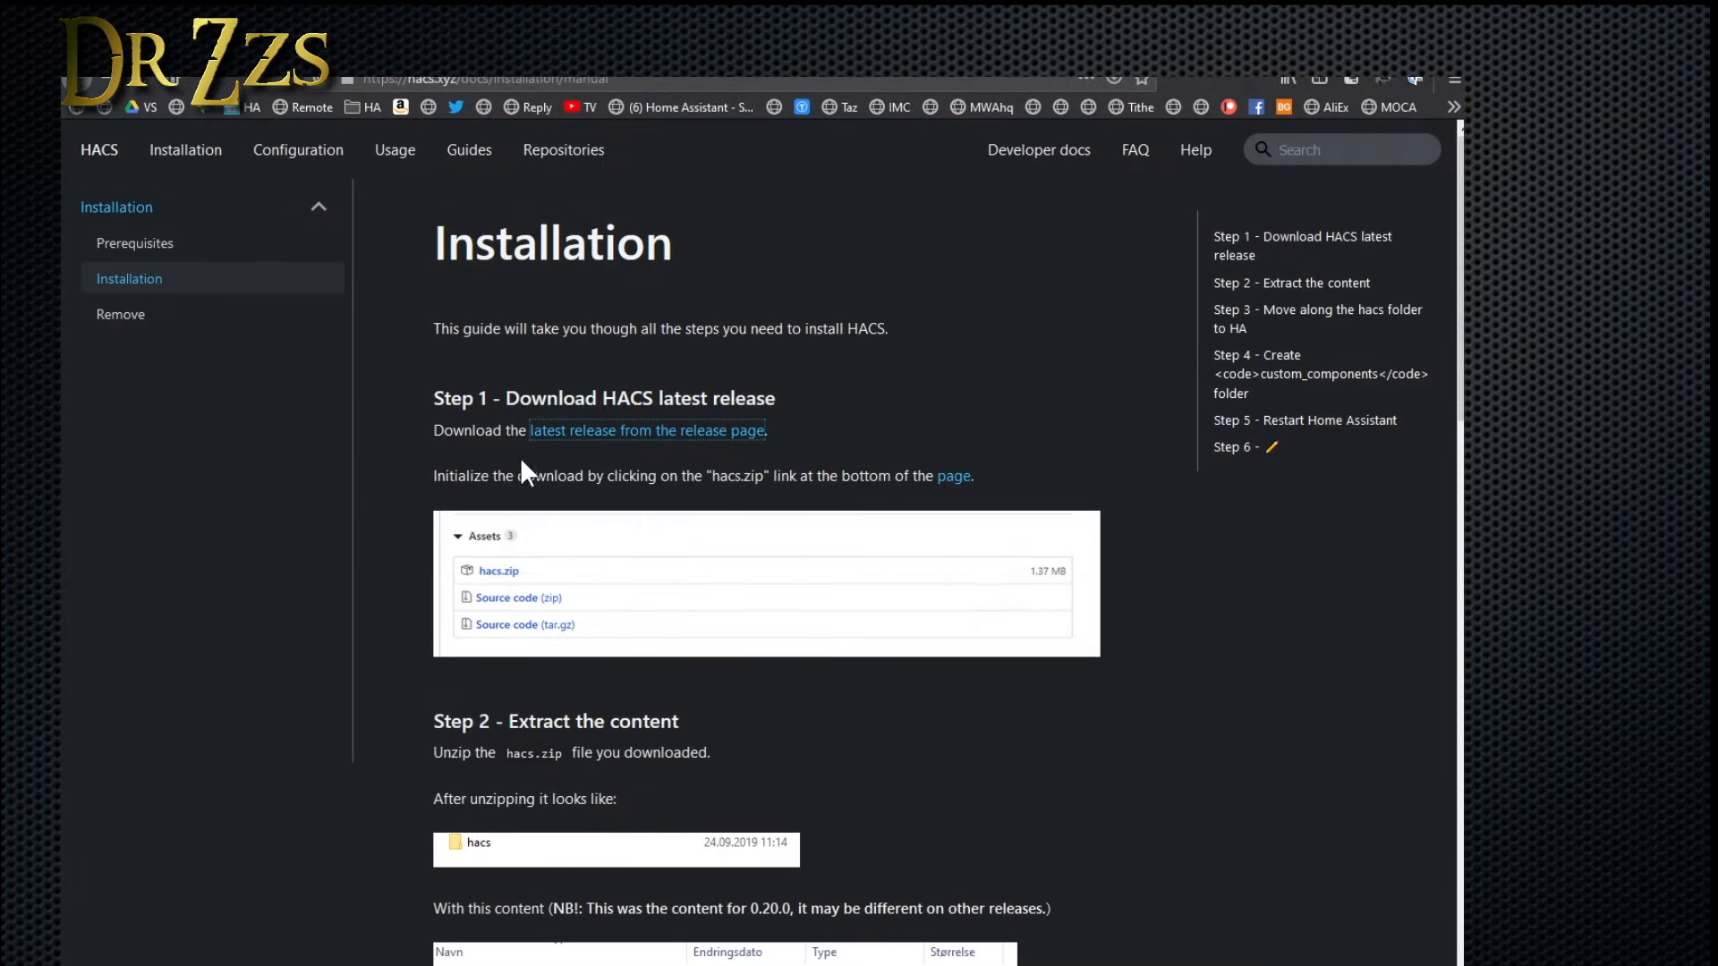
{"action": "left_click", "coordinate": [672, 433]}
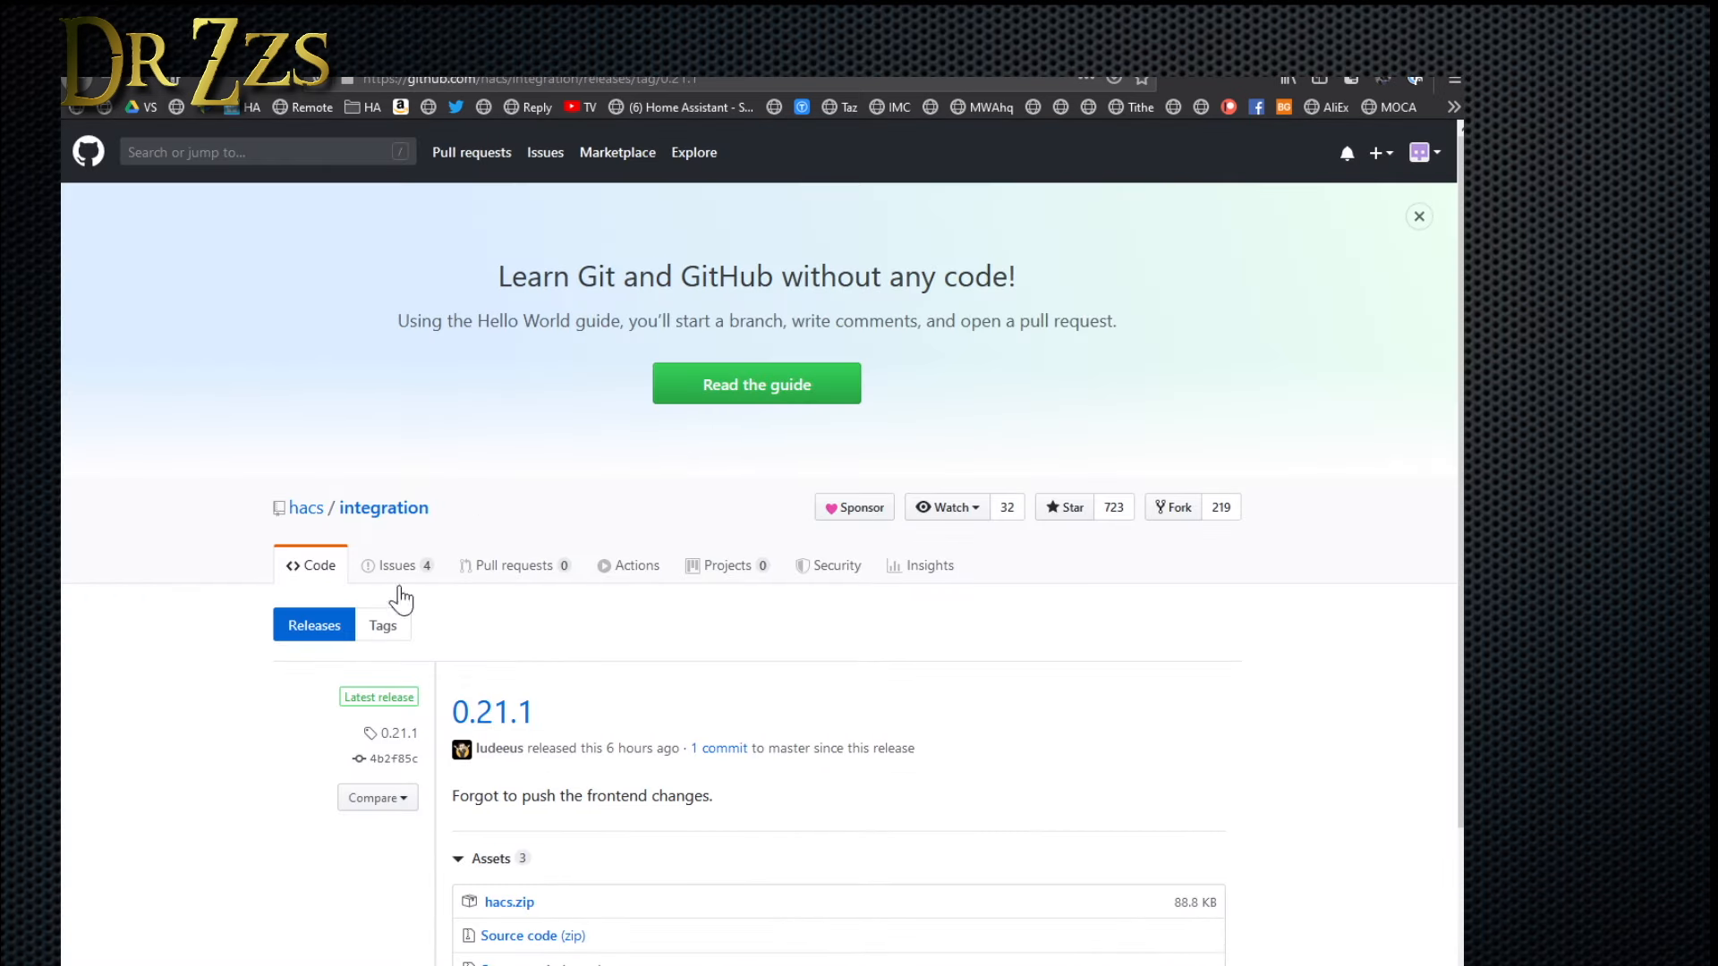
{"action": "left_click", "coordinate": [506, 904]}
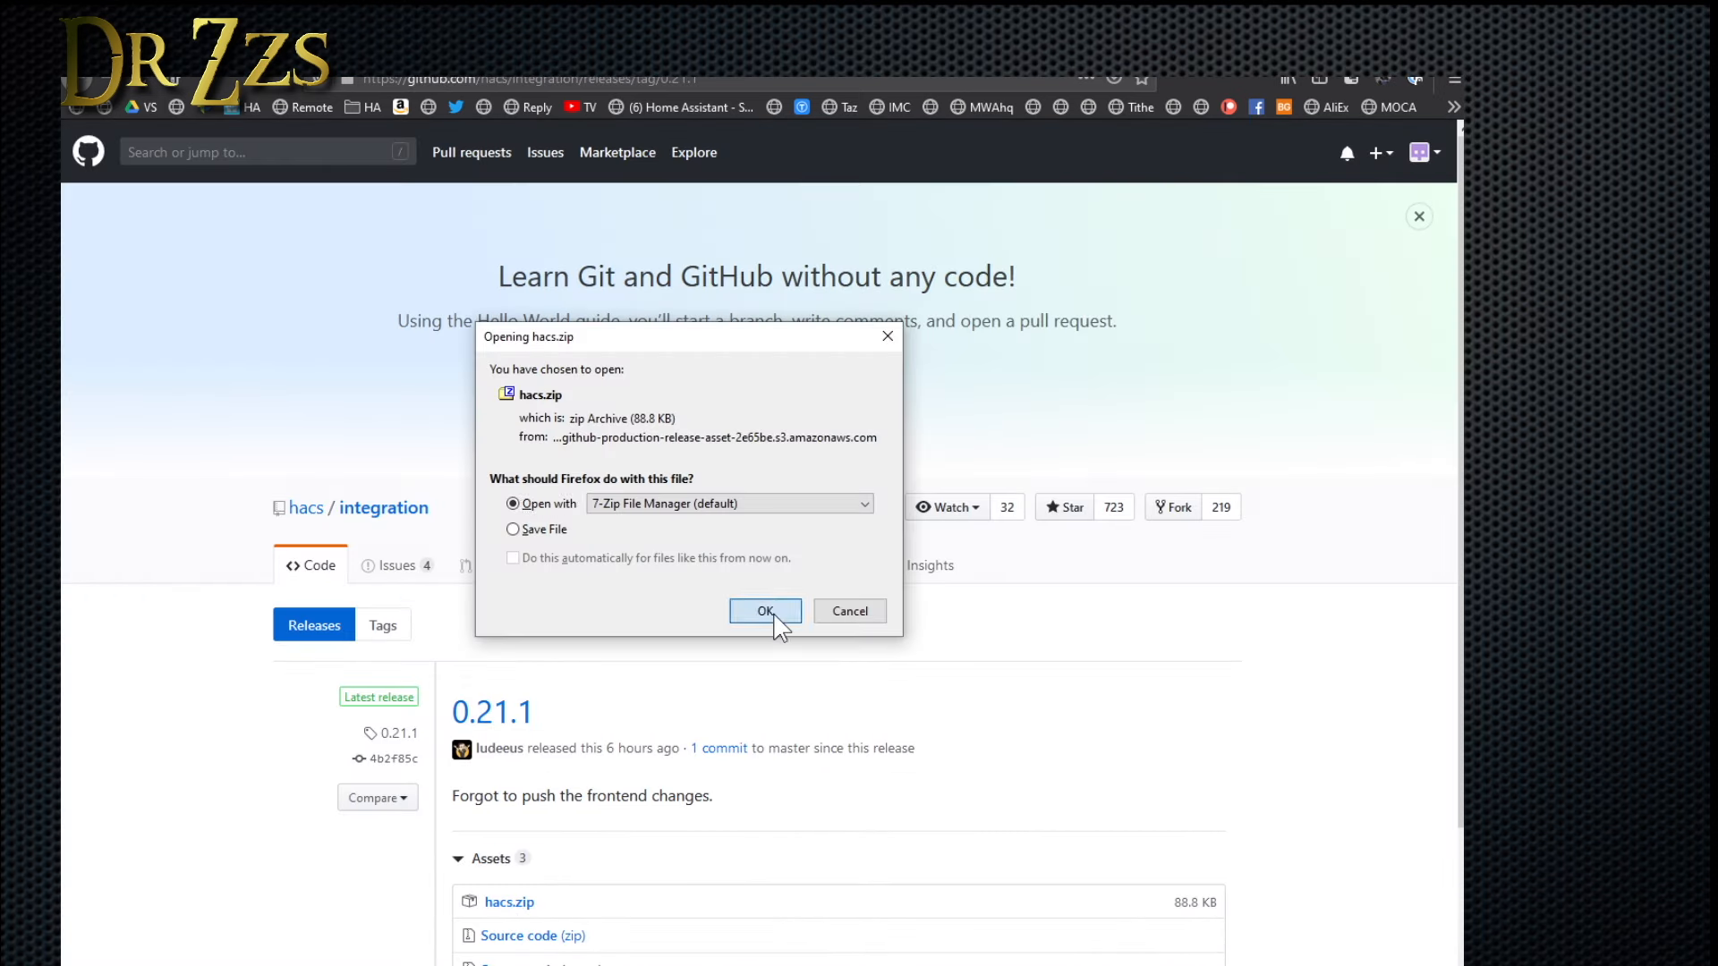
{"action": "left_click", "coordinate": [775, 612]}
- Extract all files and folders of hacs.zip into a hacs folder on the desktop
{"action": "left_click_drag", "start_coordinate": [702, 614], "coordinate": [430, 216]}
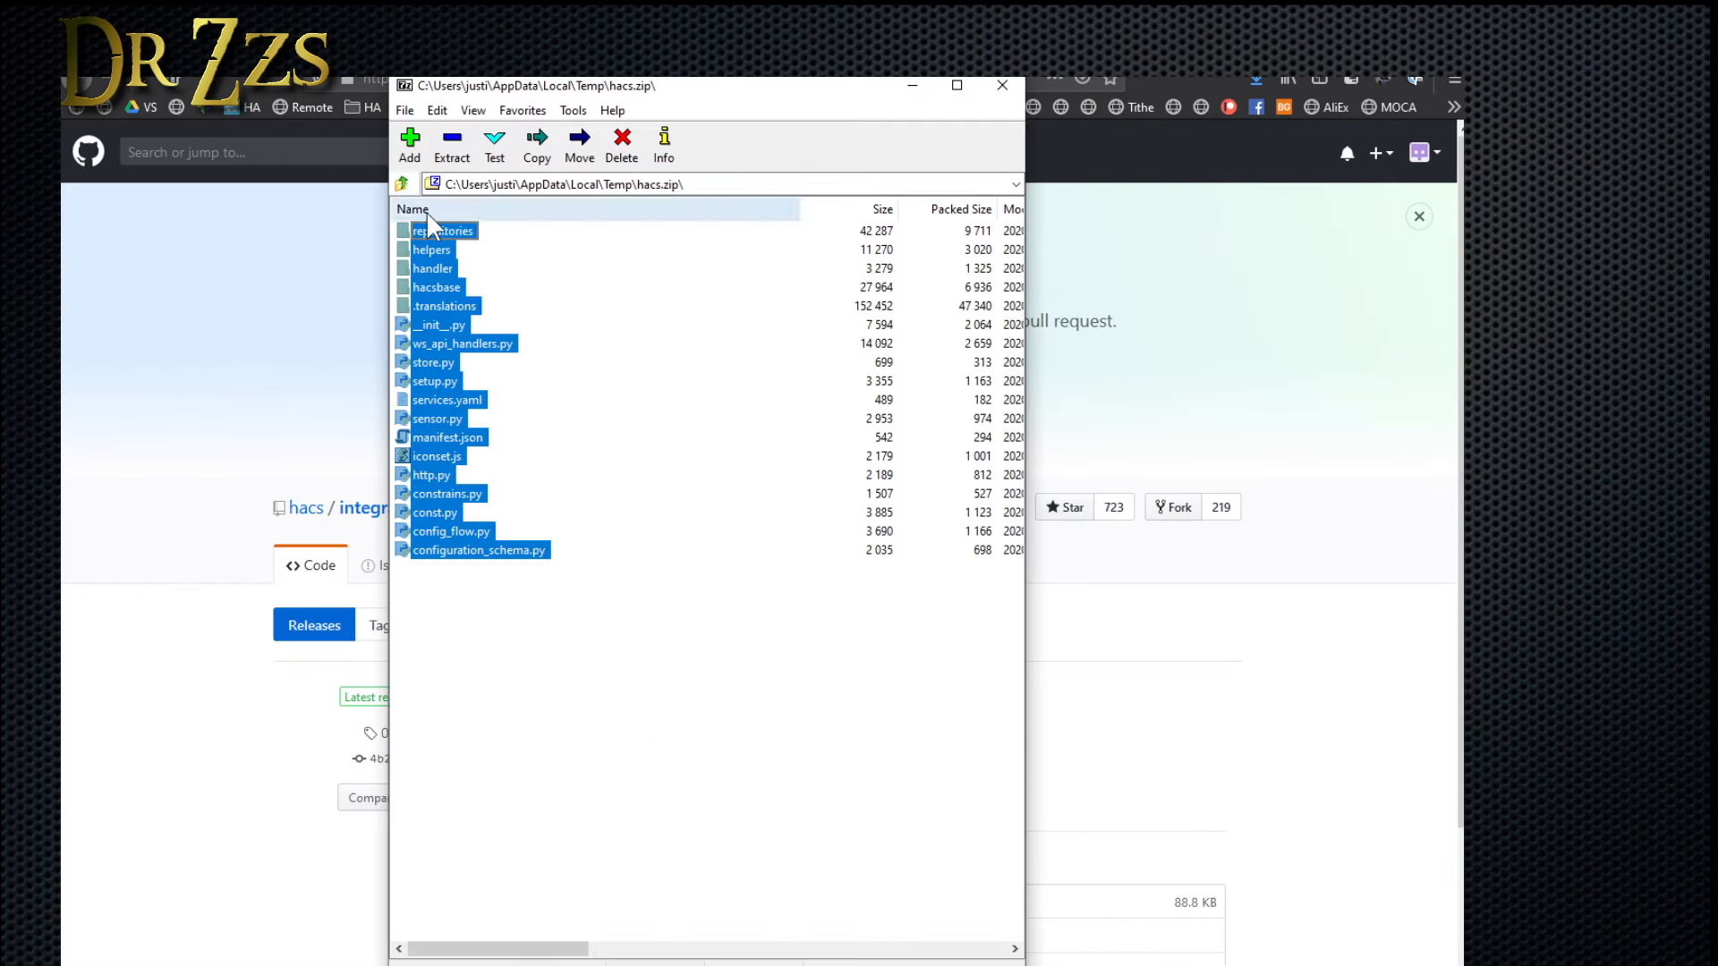
{"action": "left_click", "coordinate": [457, 159]}
{"action": "left_click", "coordinate": [948, 437]}
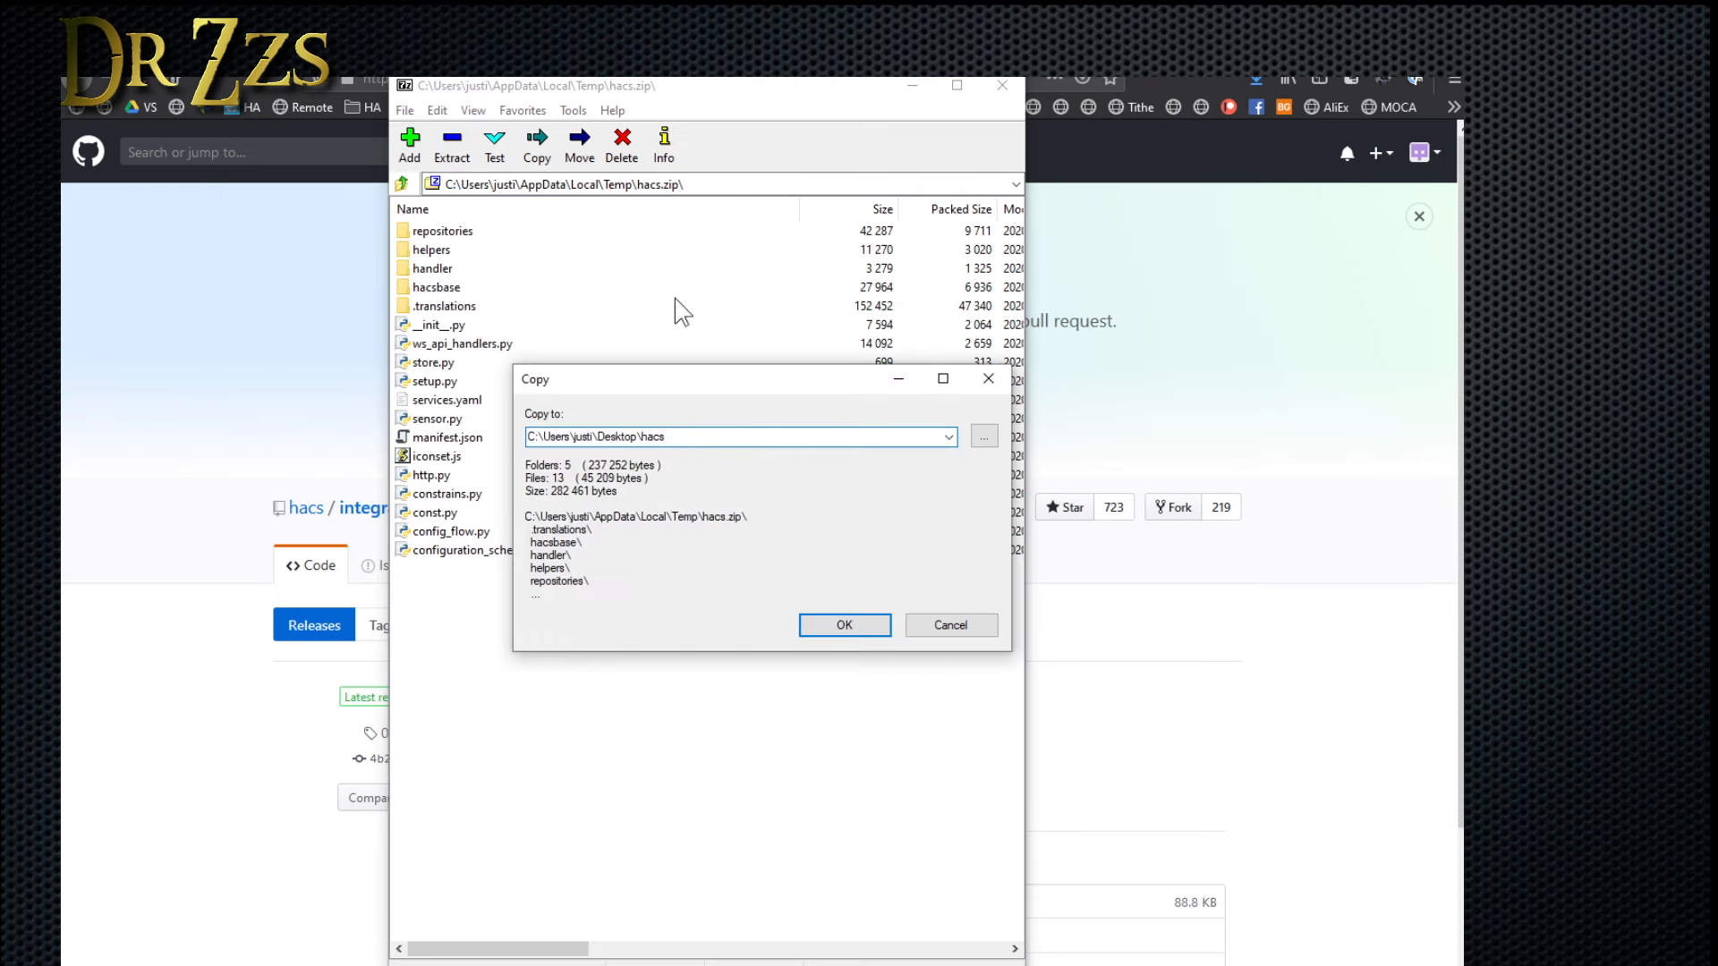
{"action": "left_click", "coordinate": [872, 625]}
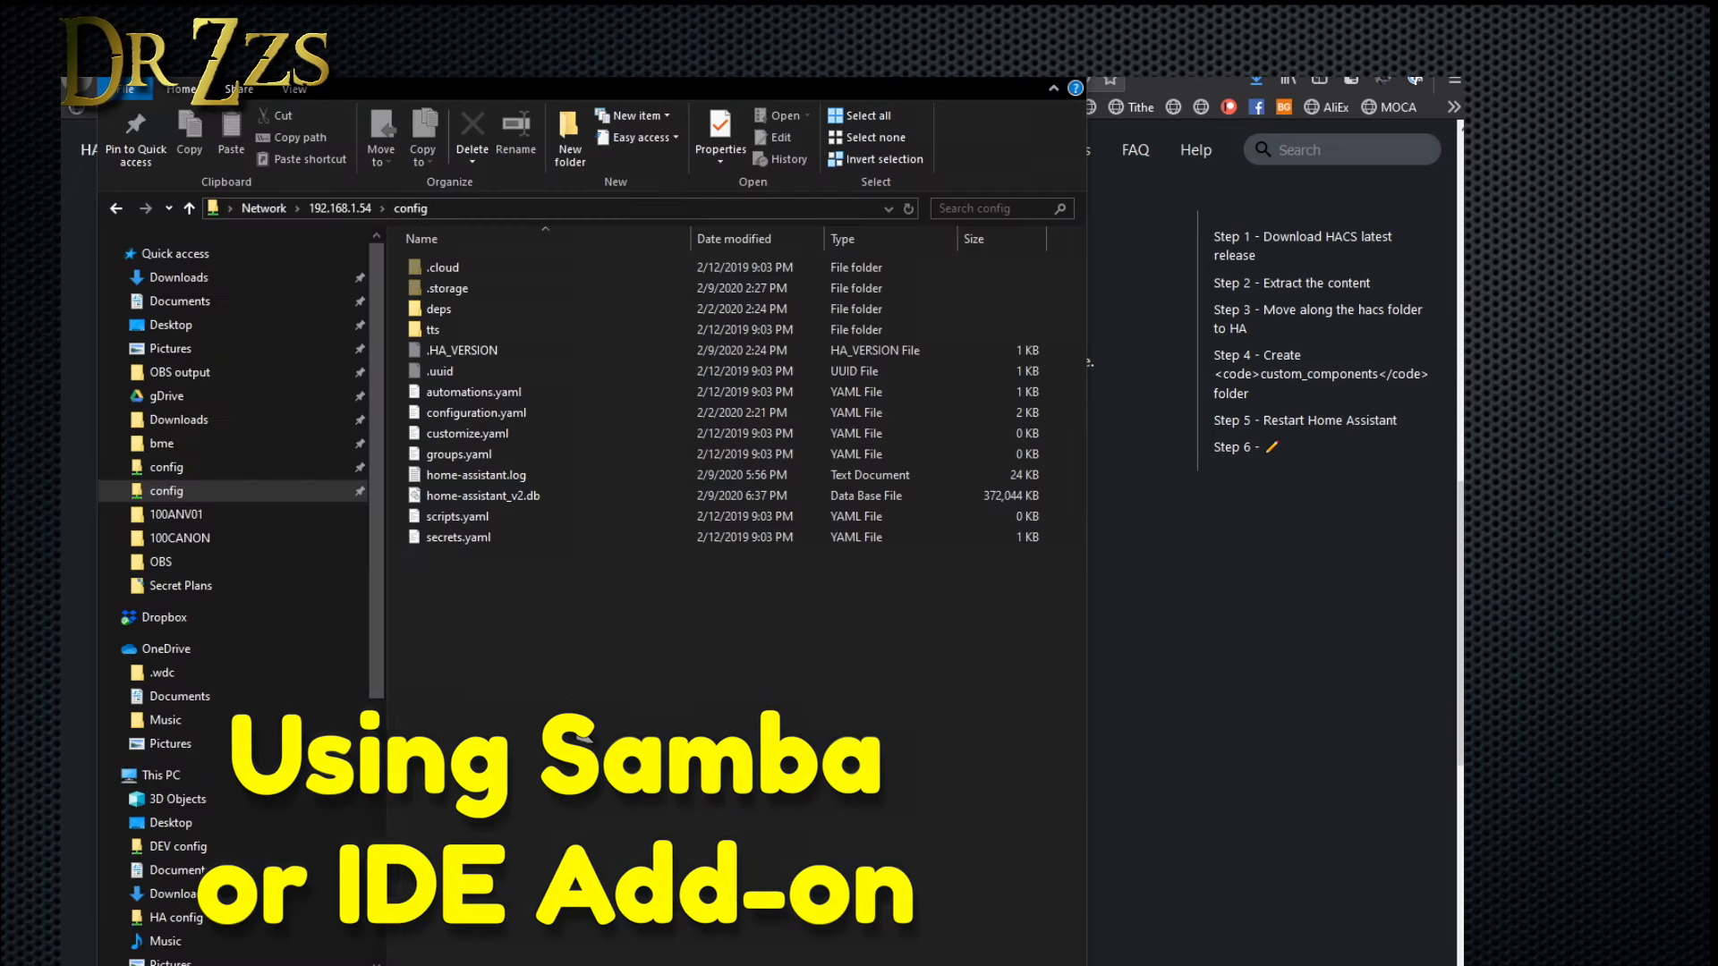
- Create a custom_components folder in the Home Assistant config share and copy the extracted hacs folder into it
{"action": "key", "text": "ctrl+shift+n"}
{"action": "type", "text": "custom_comp"}
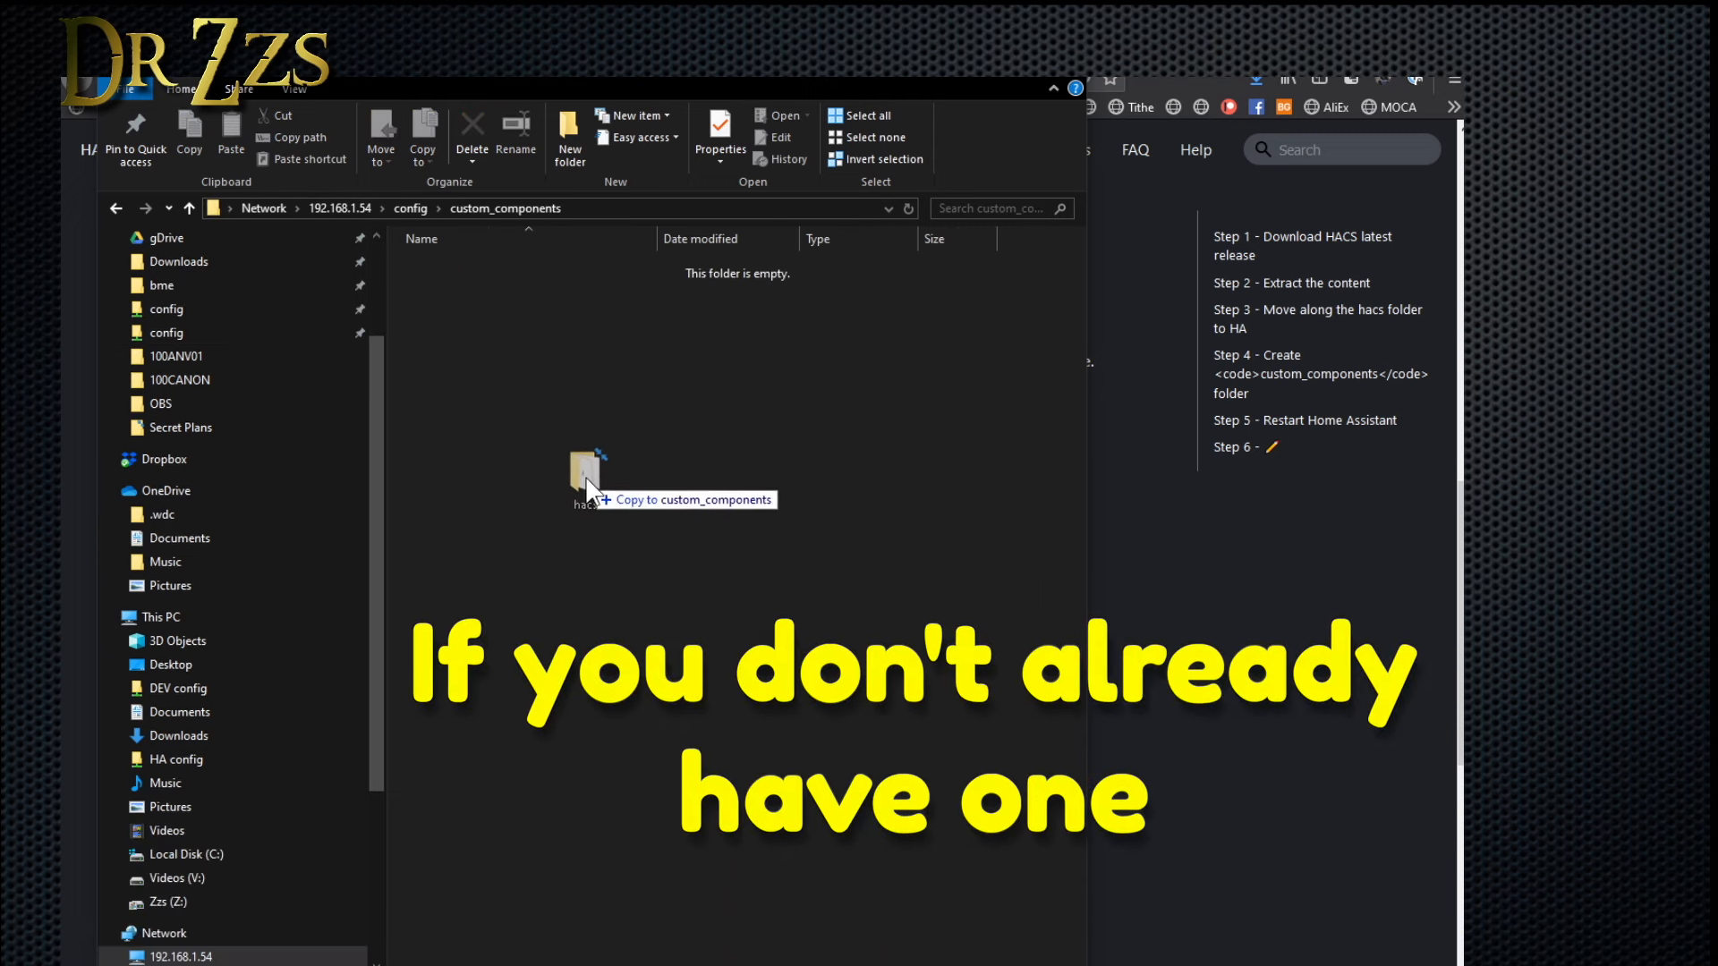
{"action": "left_click_drag", "start_coordinate": [581, 479], "coordinate": [530, 380]}
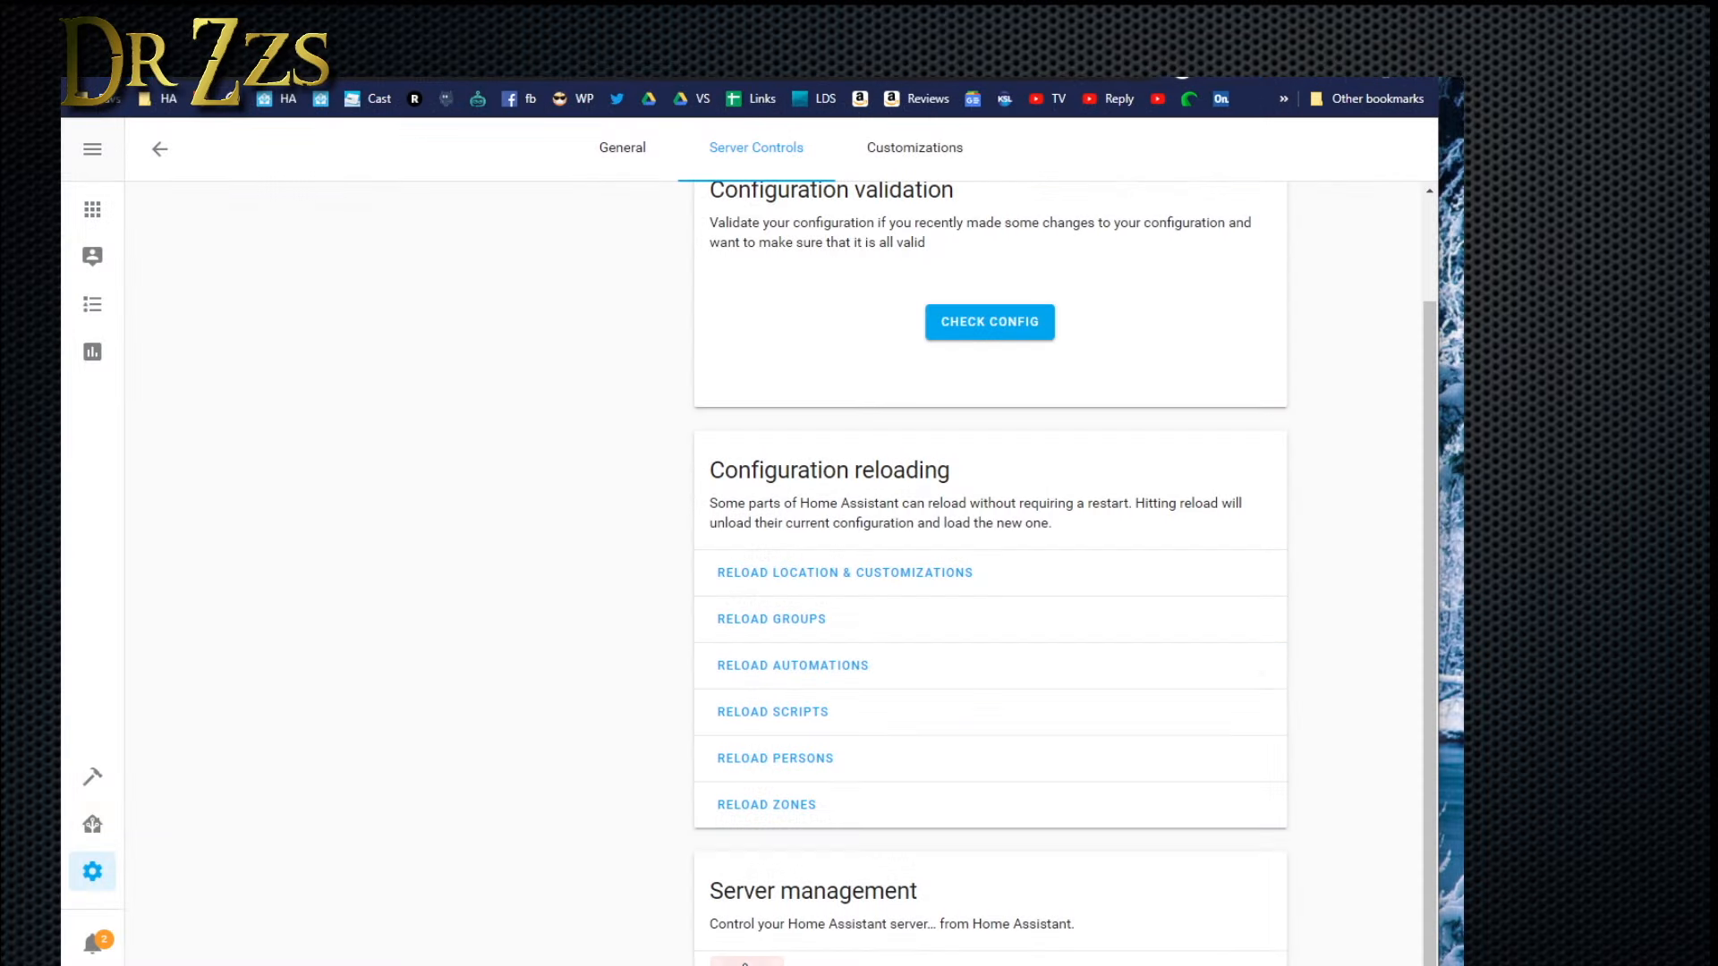
- Switch to Home Assistant and restart the server from the server controls
{"action": "left_click", "coordinate": [747, 961]}
{"action": "left_click", "coordinate": [904, 637]}
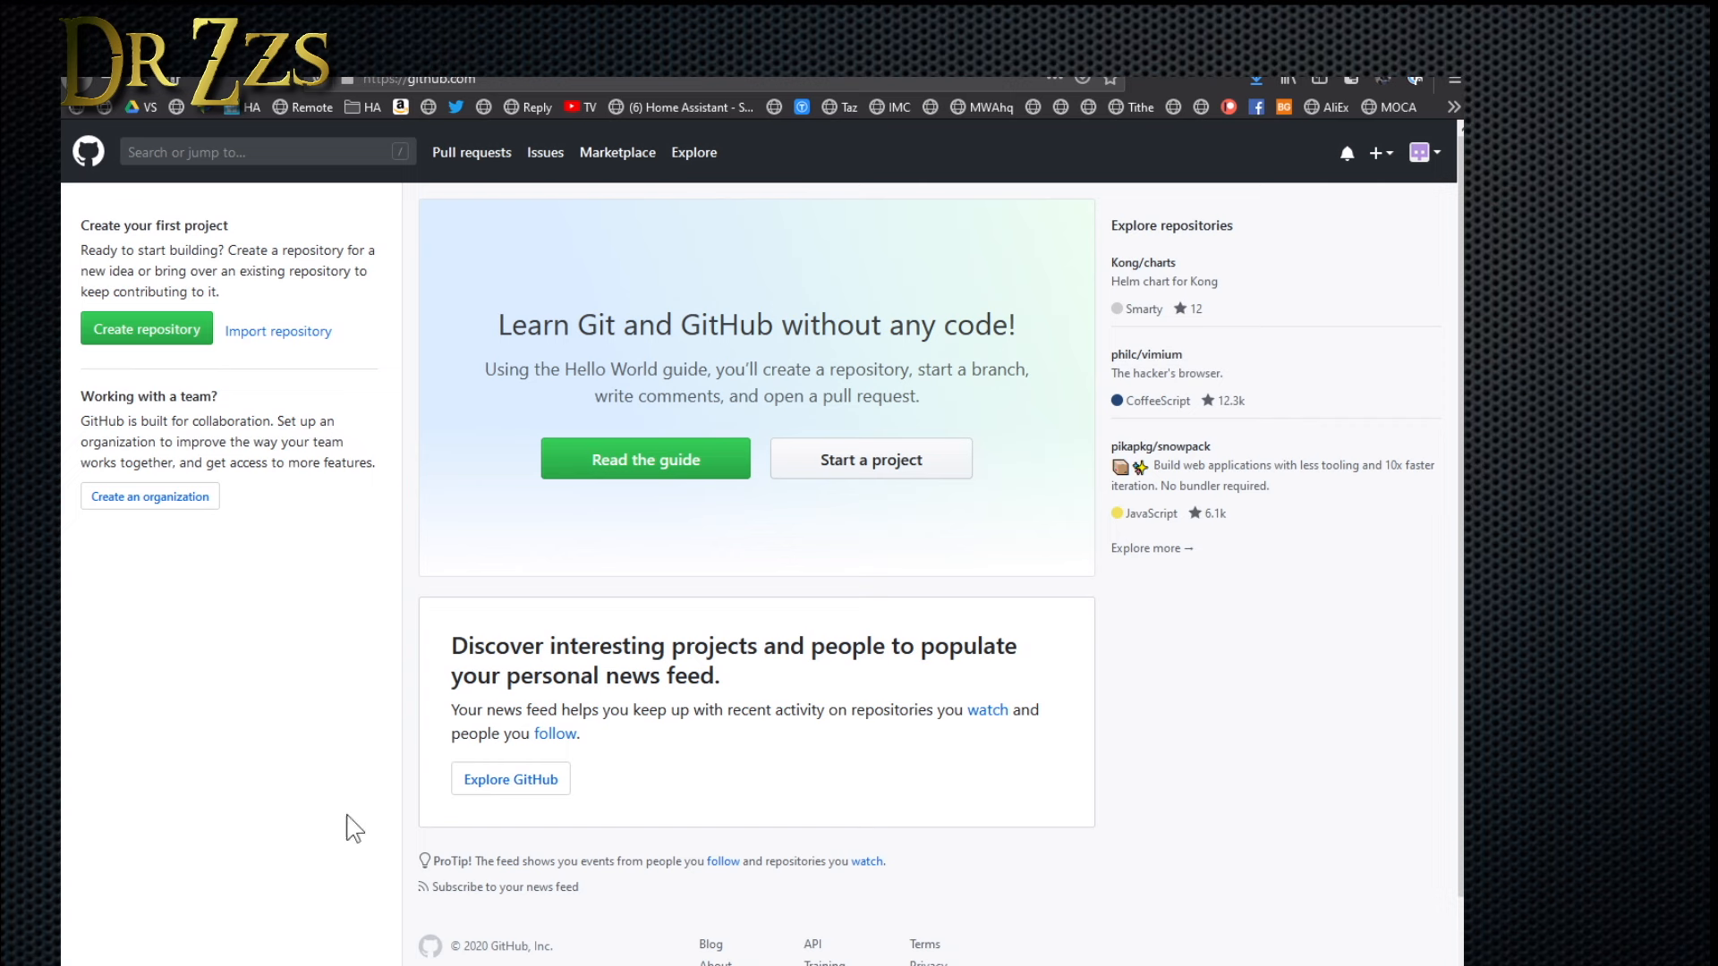
- In GitHub's developer settings, generate a personal access token with the note drzzsdemo and no scopes selected
{"action": "left_click", "coordinate": [1424, 153]}
{"action": "left_click", "coordinate": [1349, 509]}
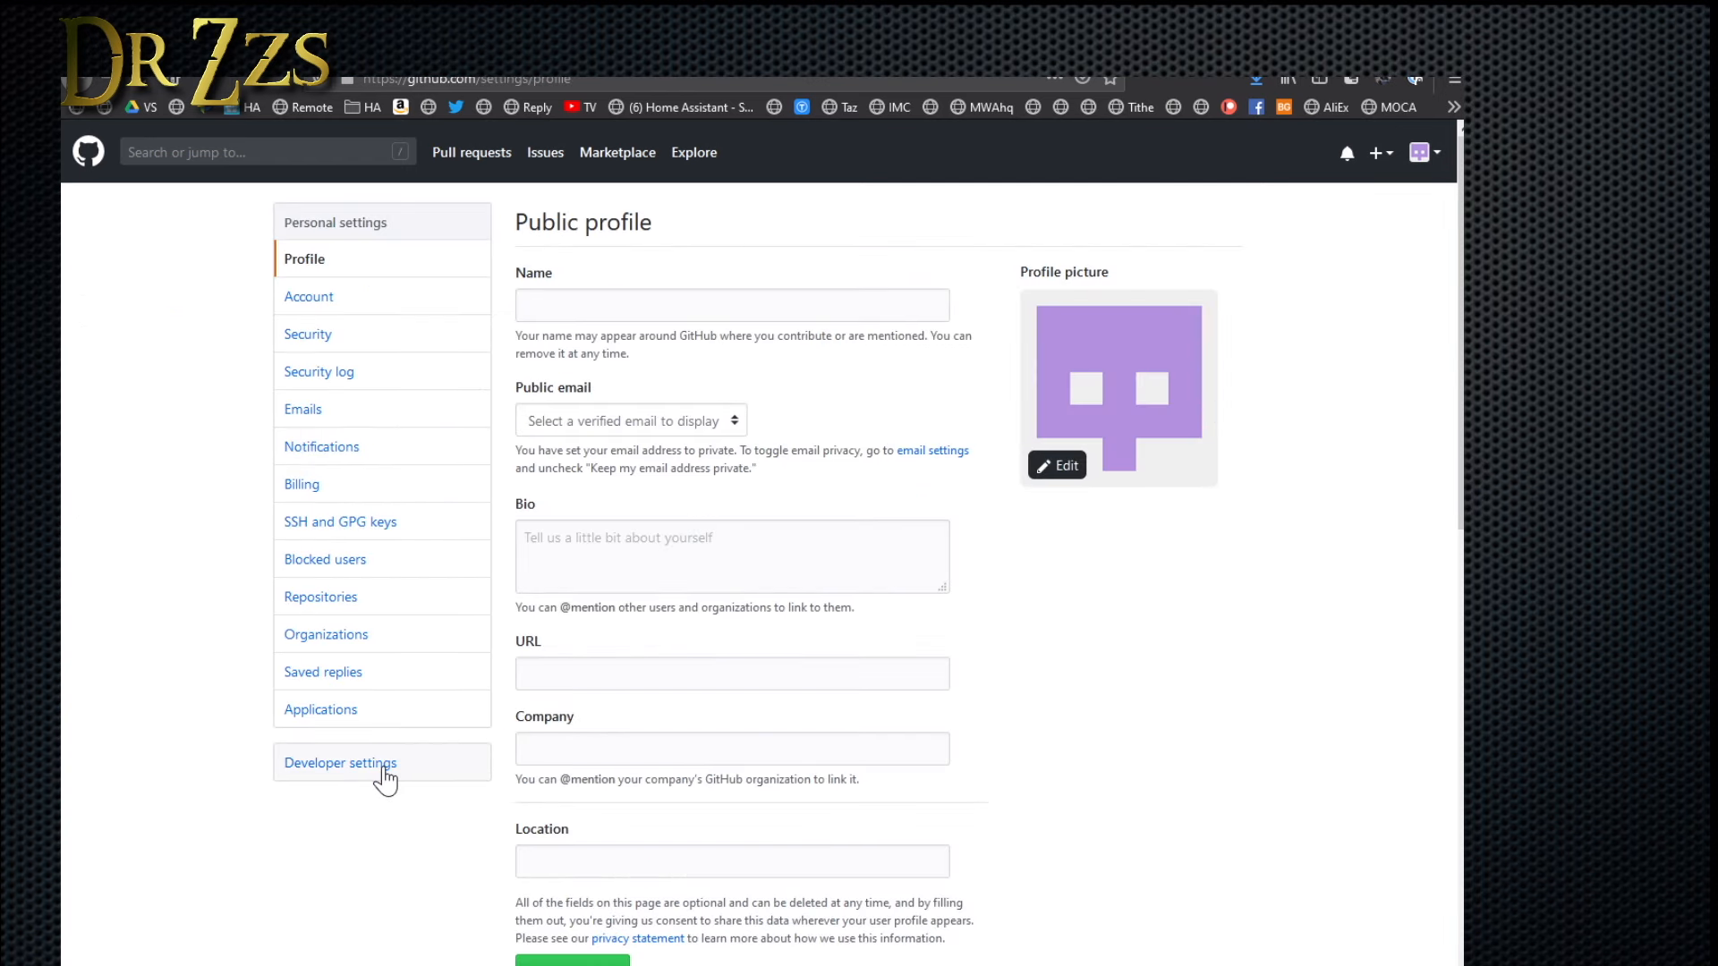
{"action": "left_click", "coordinate": [383, 767]}
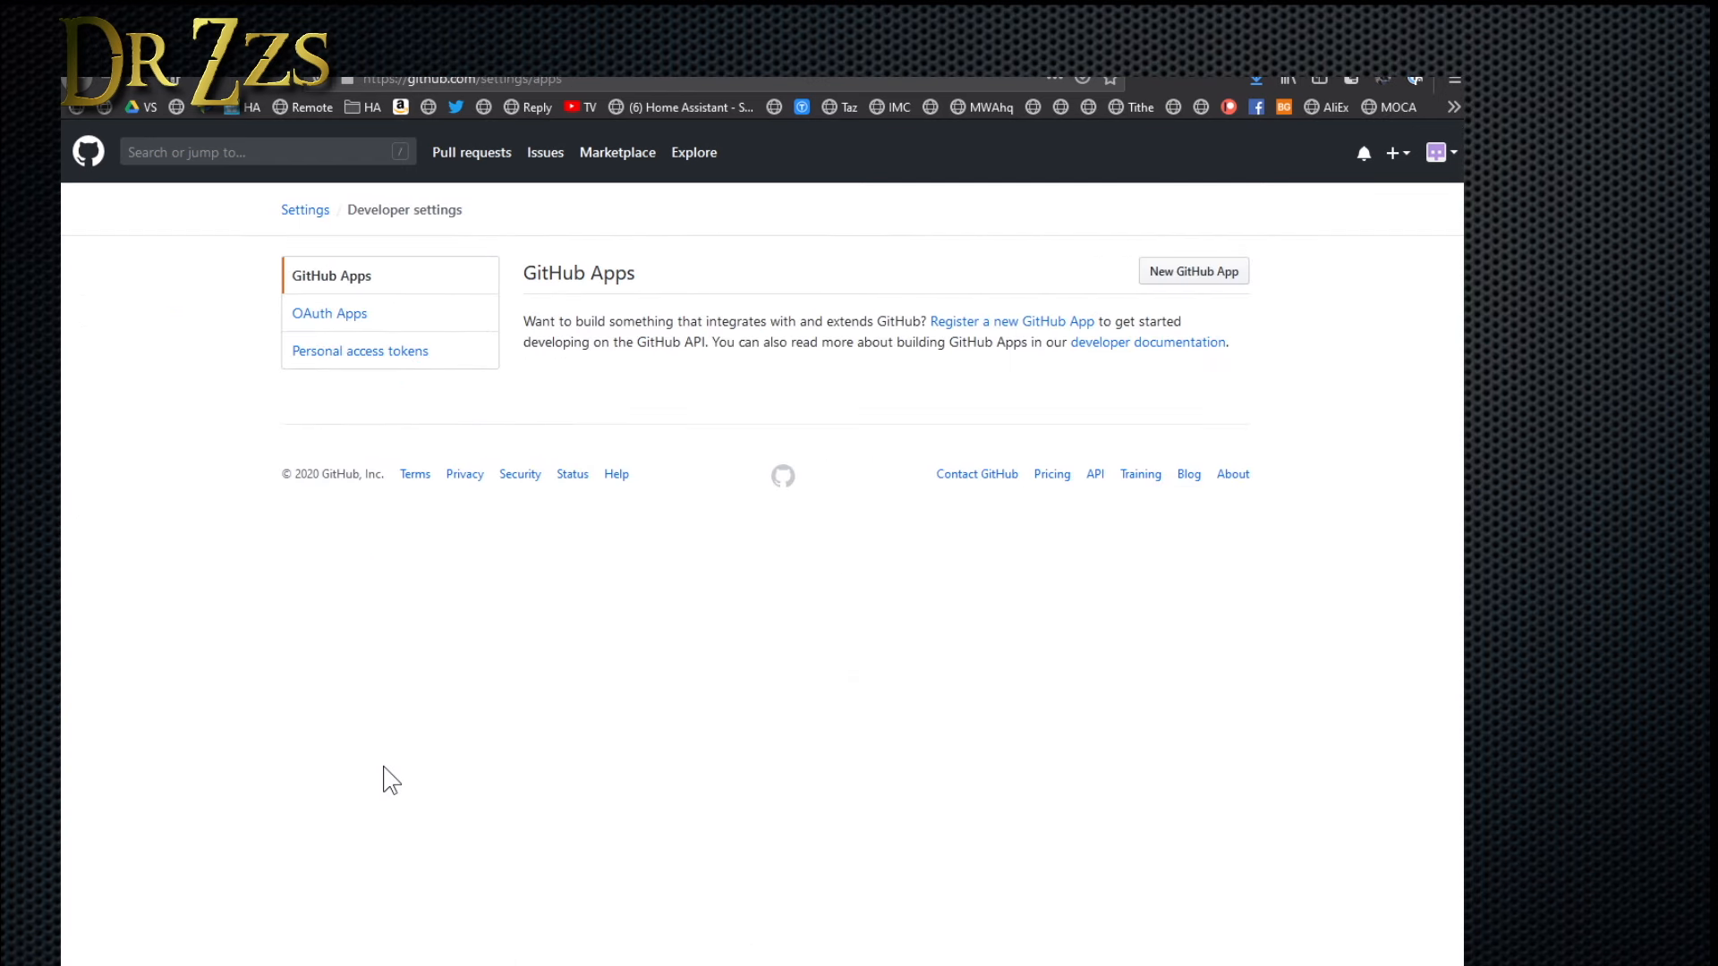
{"action": "left_click", "coordinate": [370, 354]}
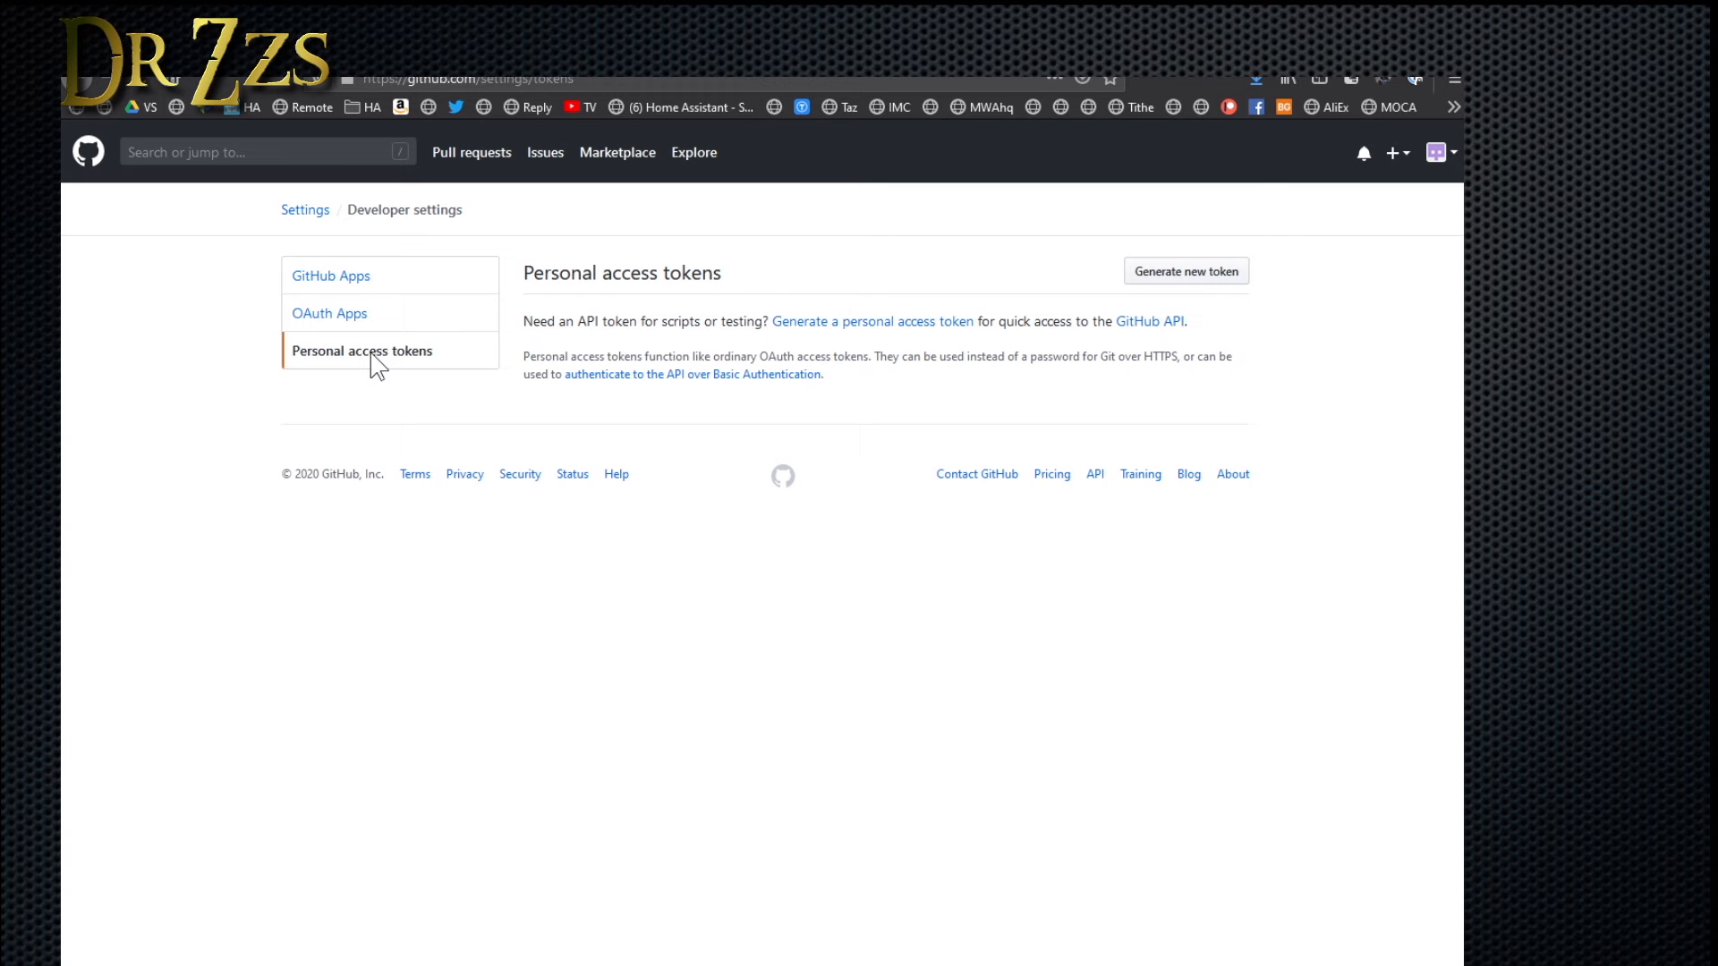
{"action": "left_click", "coordinate": [1192, 276]}
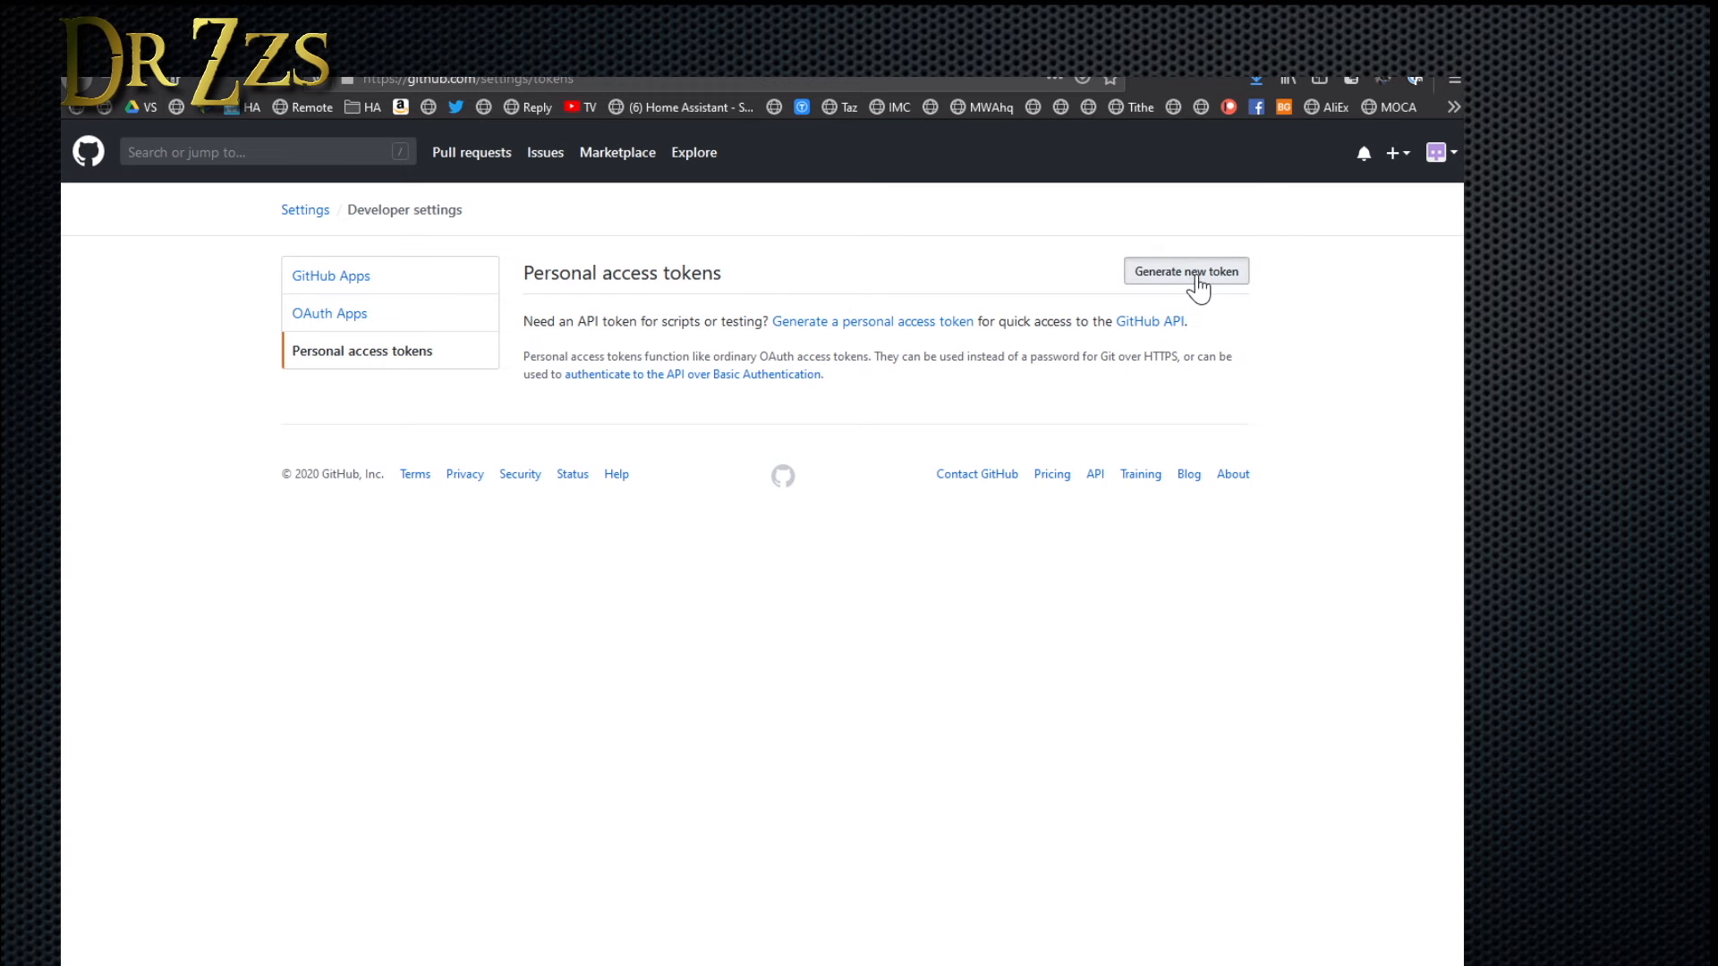
{"action": "scroll", "coordinate": [654, 318], "scroll_direction": "down", "scroll_amount": 1}
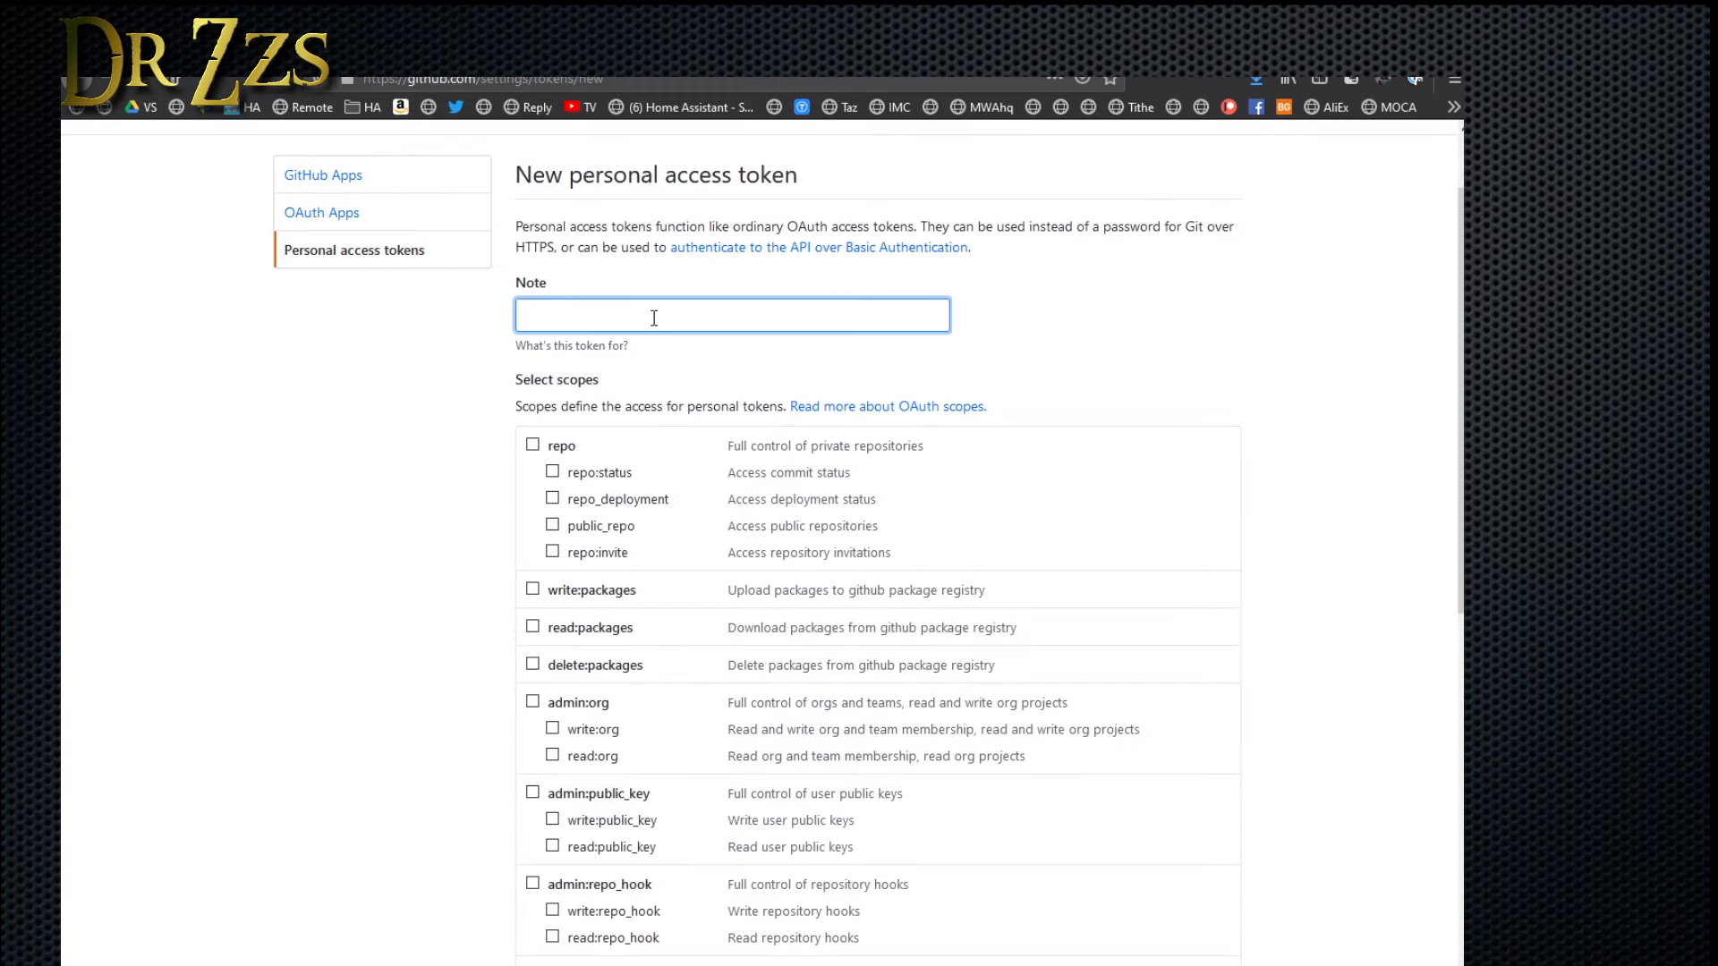
{"action": "type", "text": "drzzsdemo"}
{"action": "scroll", "coordinate": [744, 365], "scroll_direction": "down", "scroll_amount": 8}
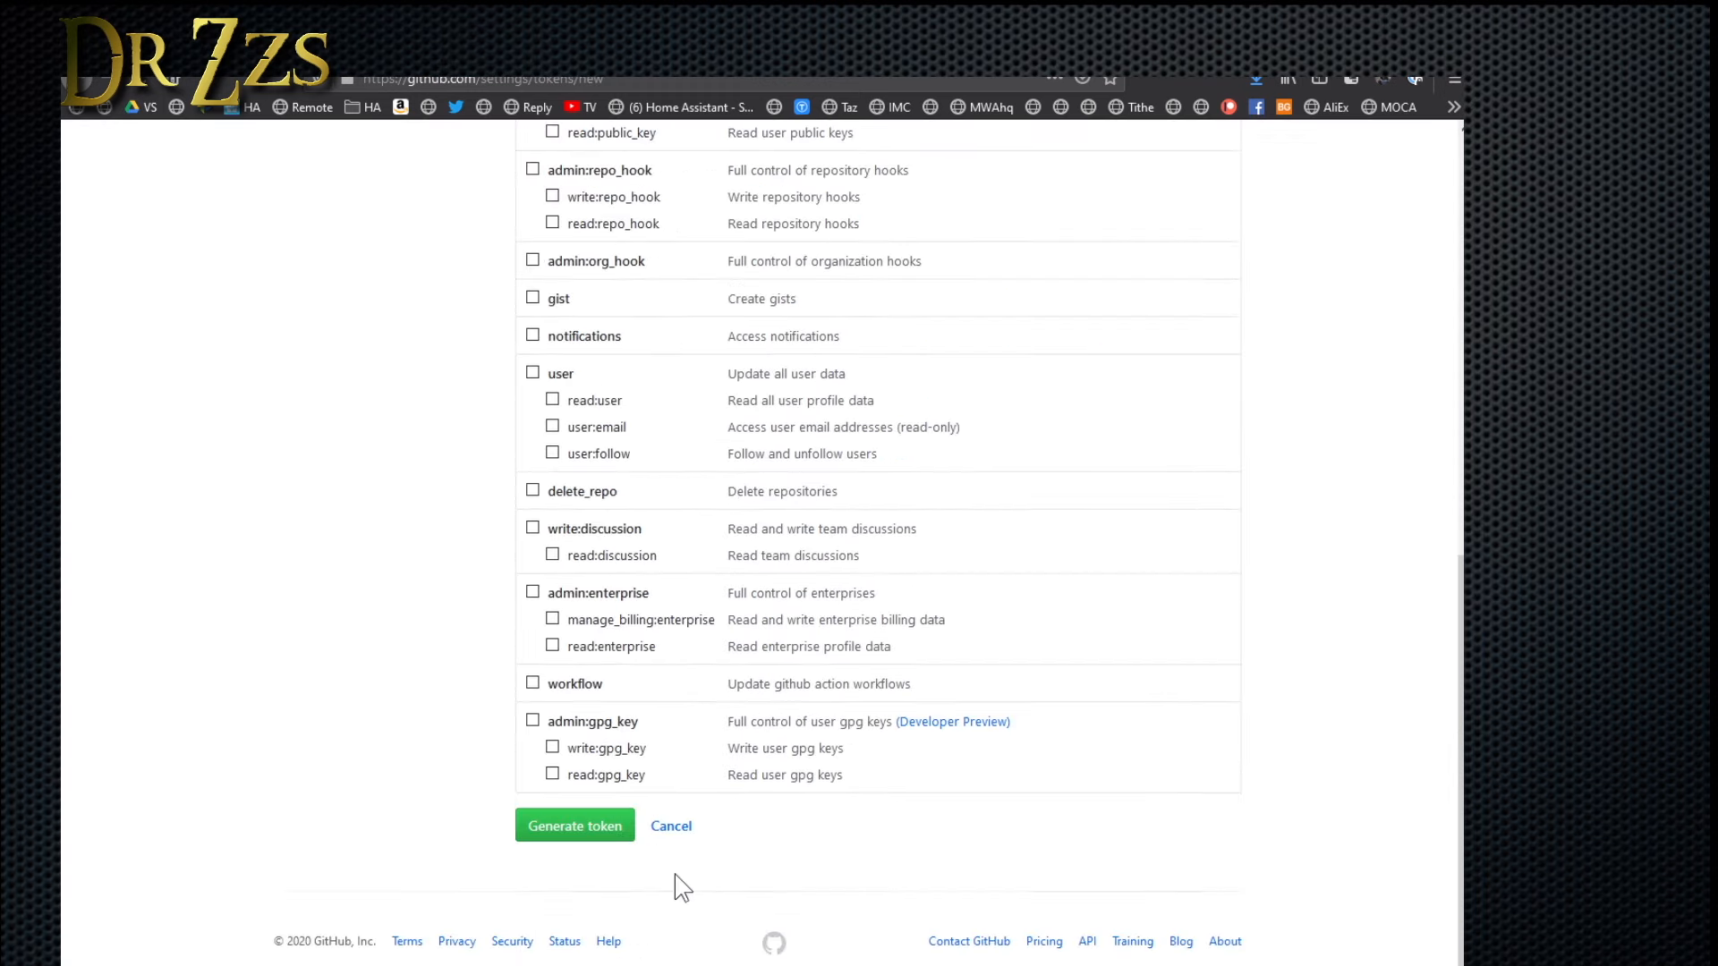
{"action": "left_click", "coordinate": [571, 829]}
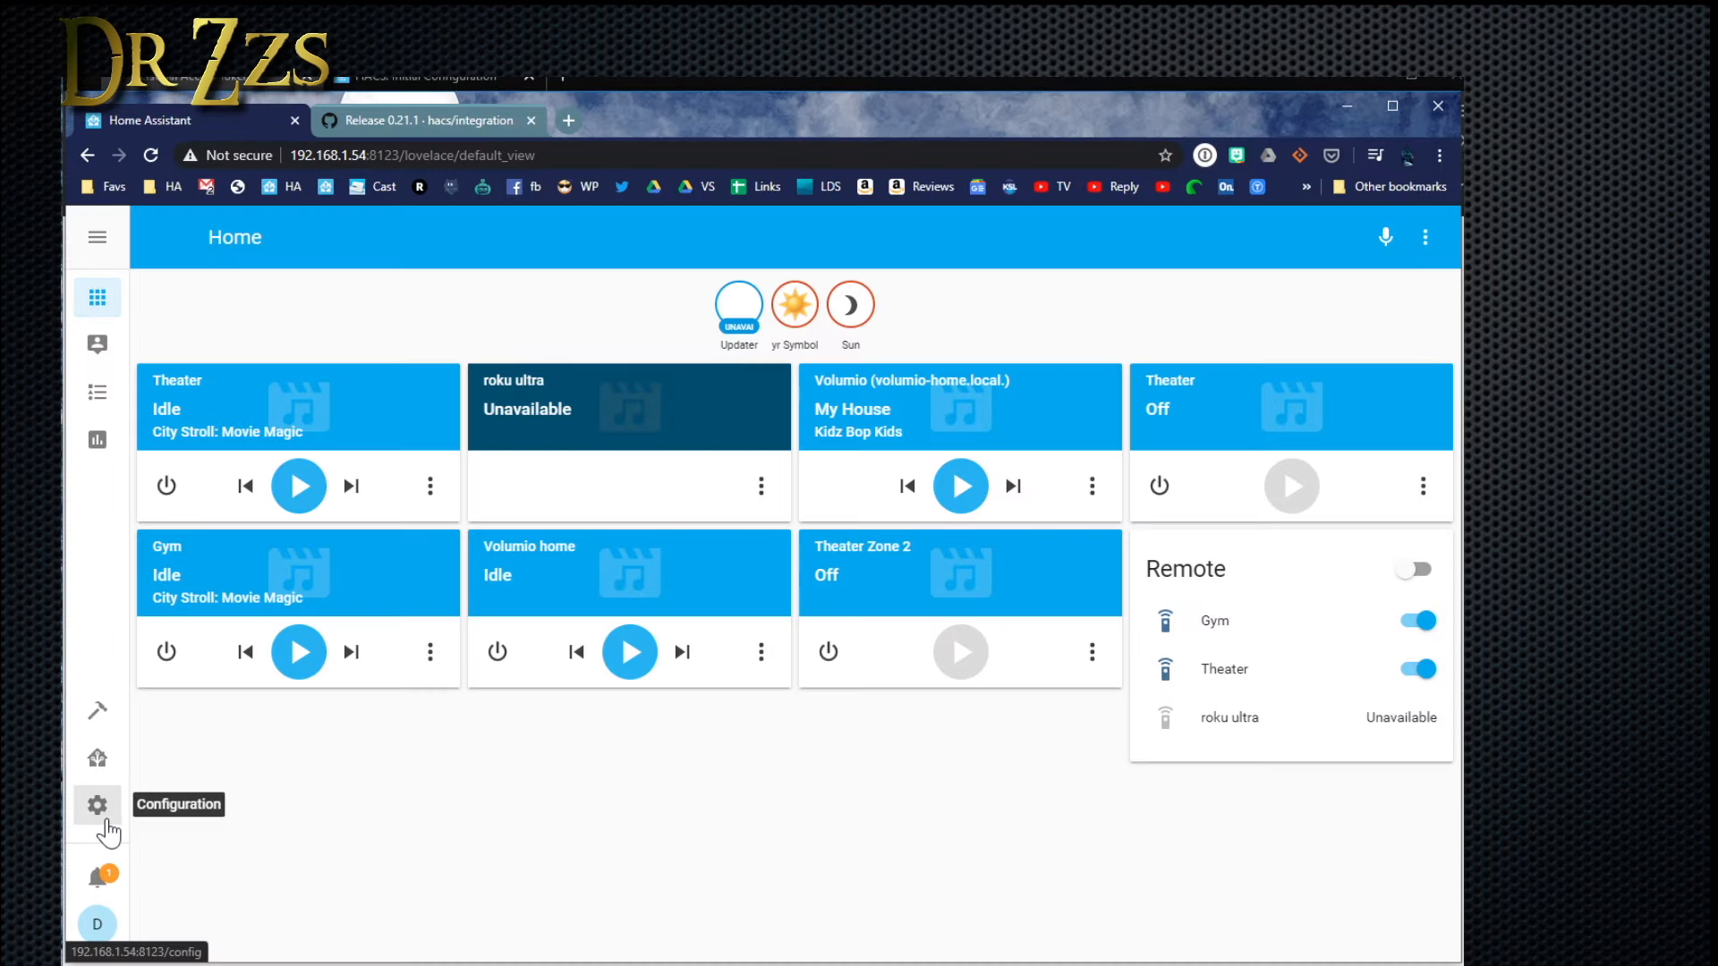
- Switch to Home Assistant and start setting up a new HACS (Home Assistant Community Store) integration
{"action": "left_click", "coordinate": [101, 817]}
{"action": "left_click", "coordinate": [898, 479]}
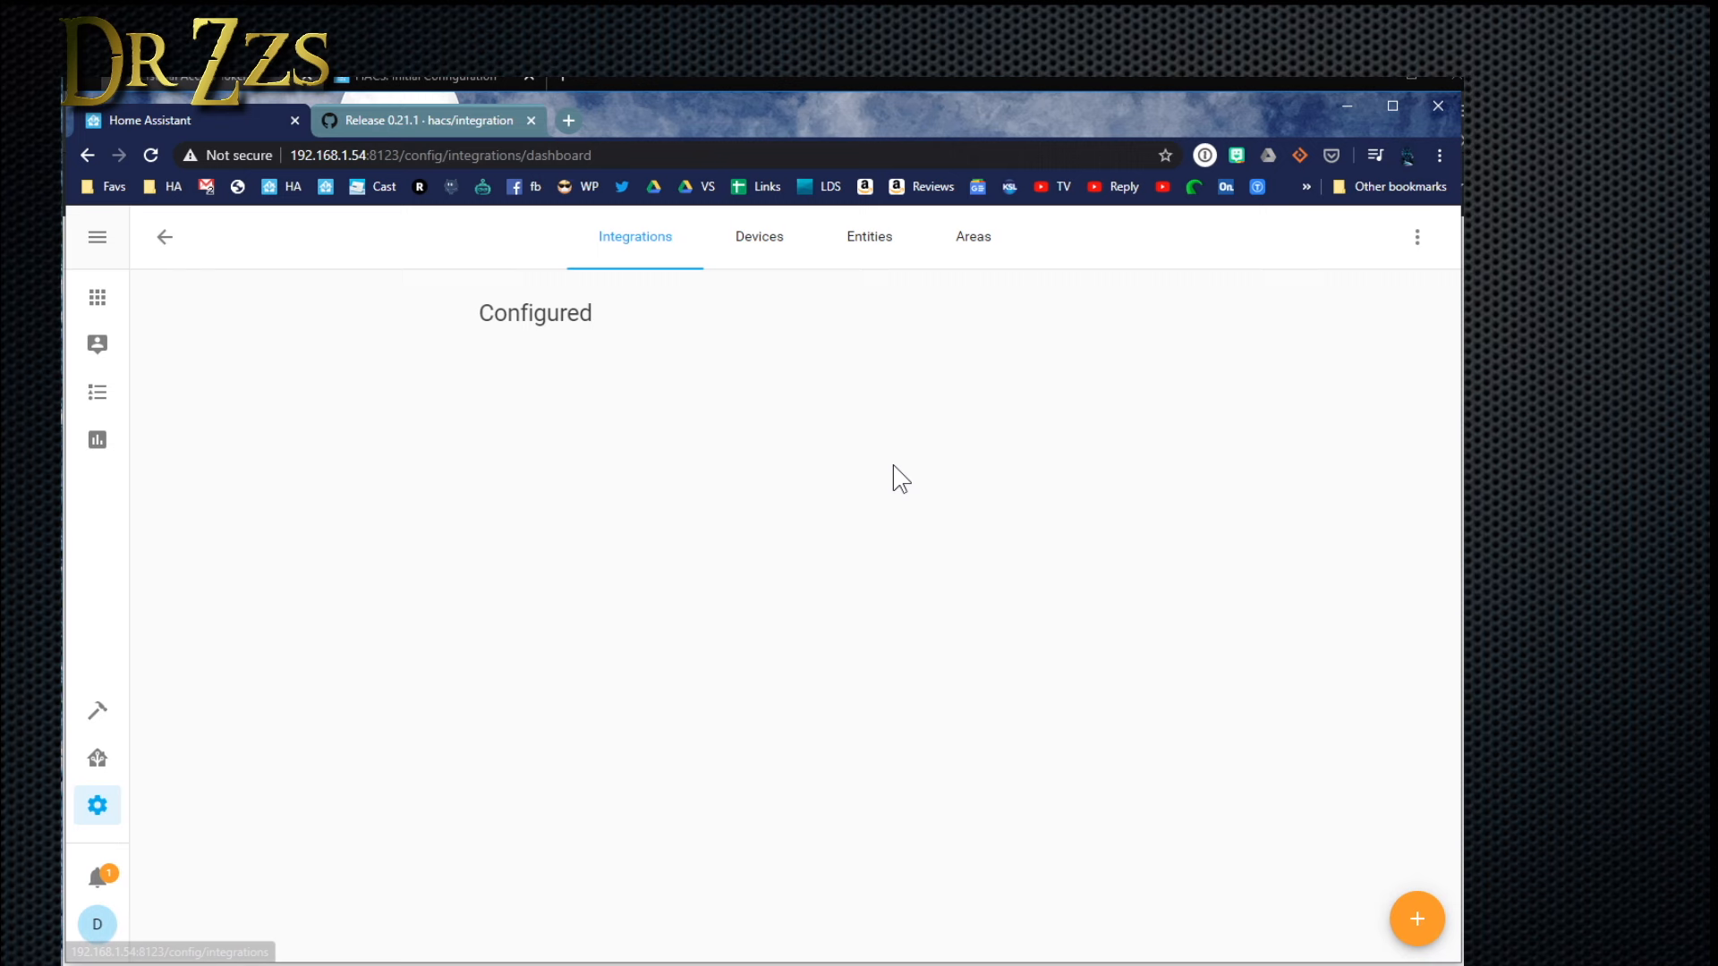
{"action": "left_click", "coordinate": [1417, 921]}
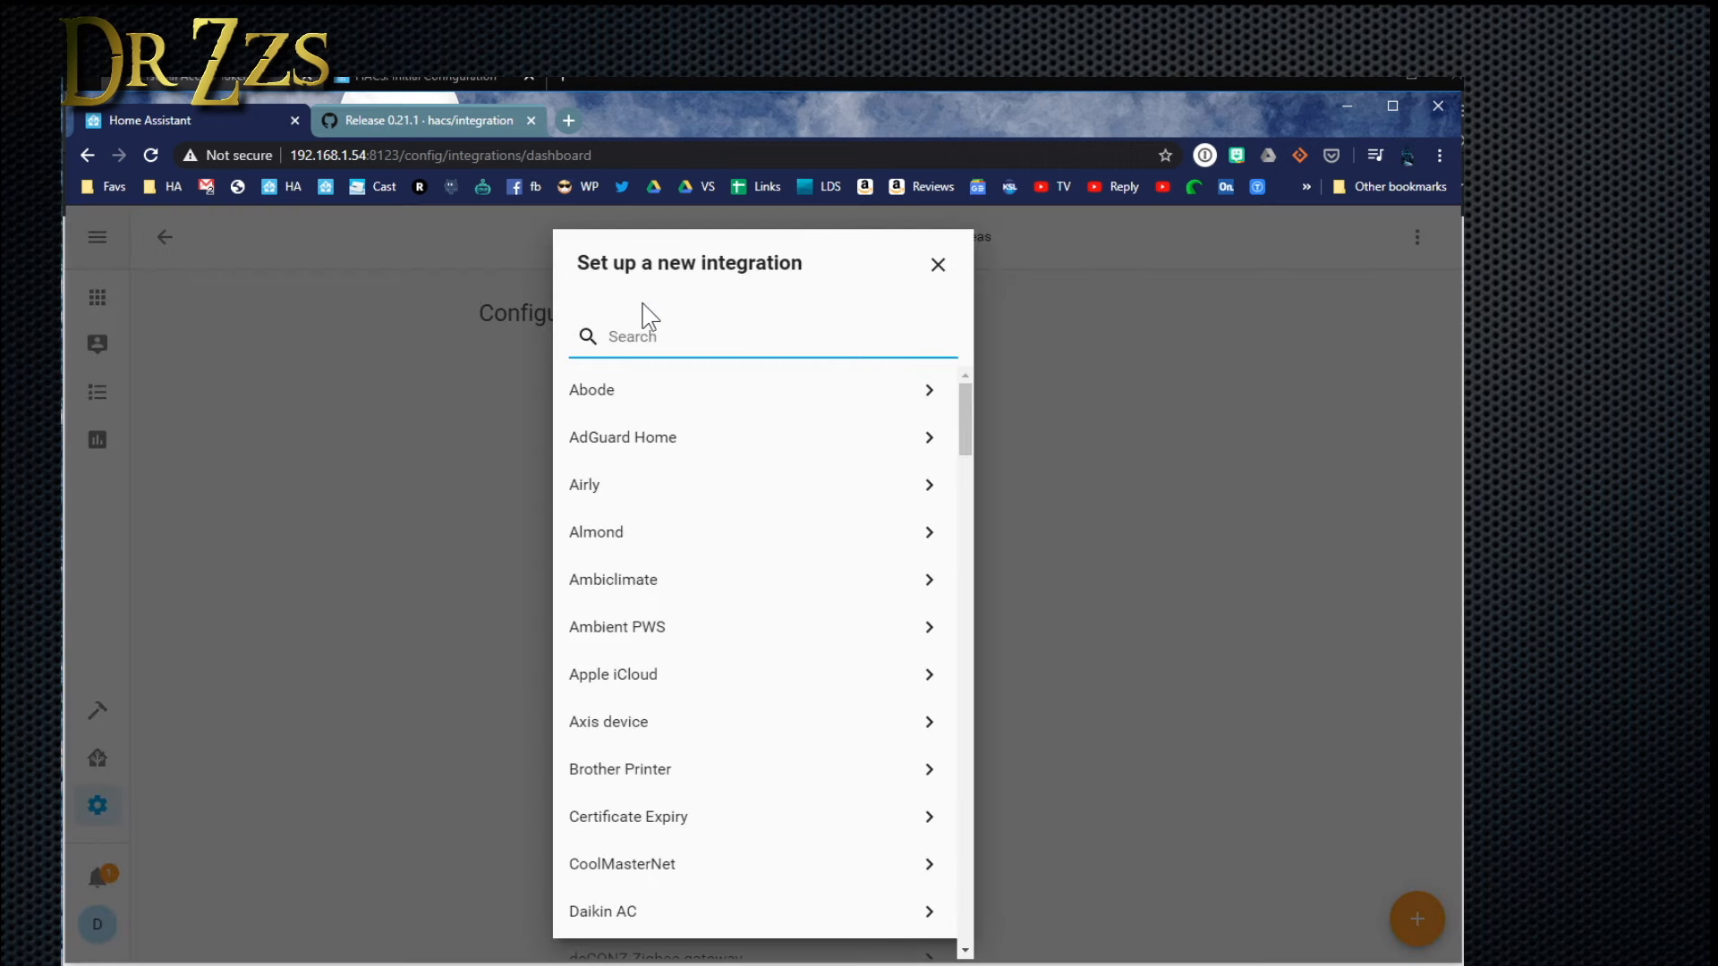
{"action": "type", "text": "hacs"}
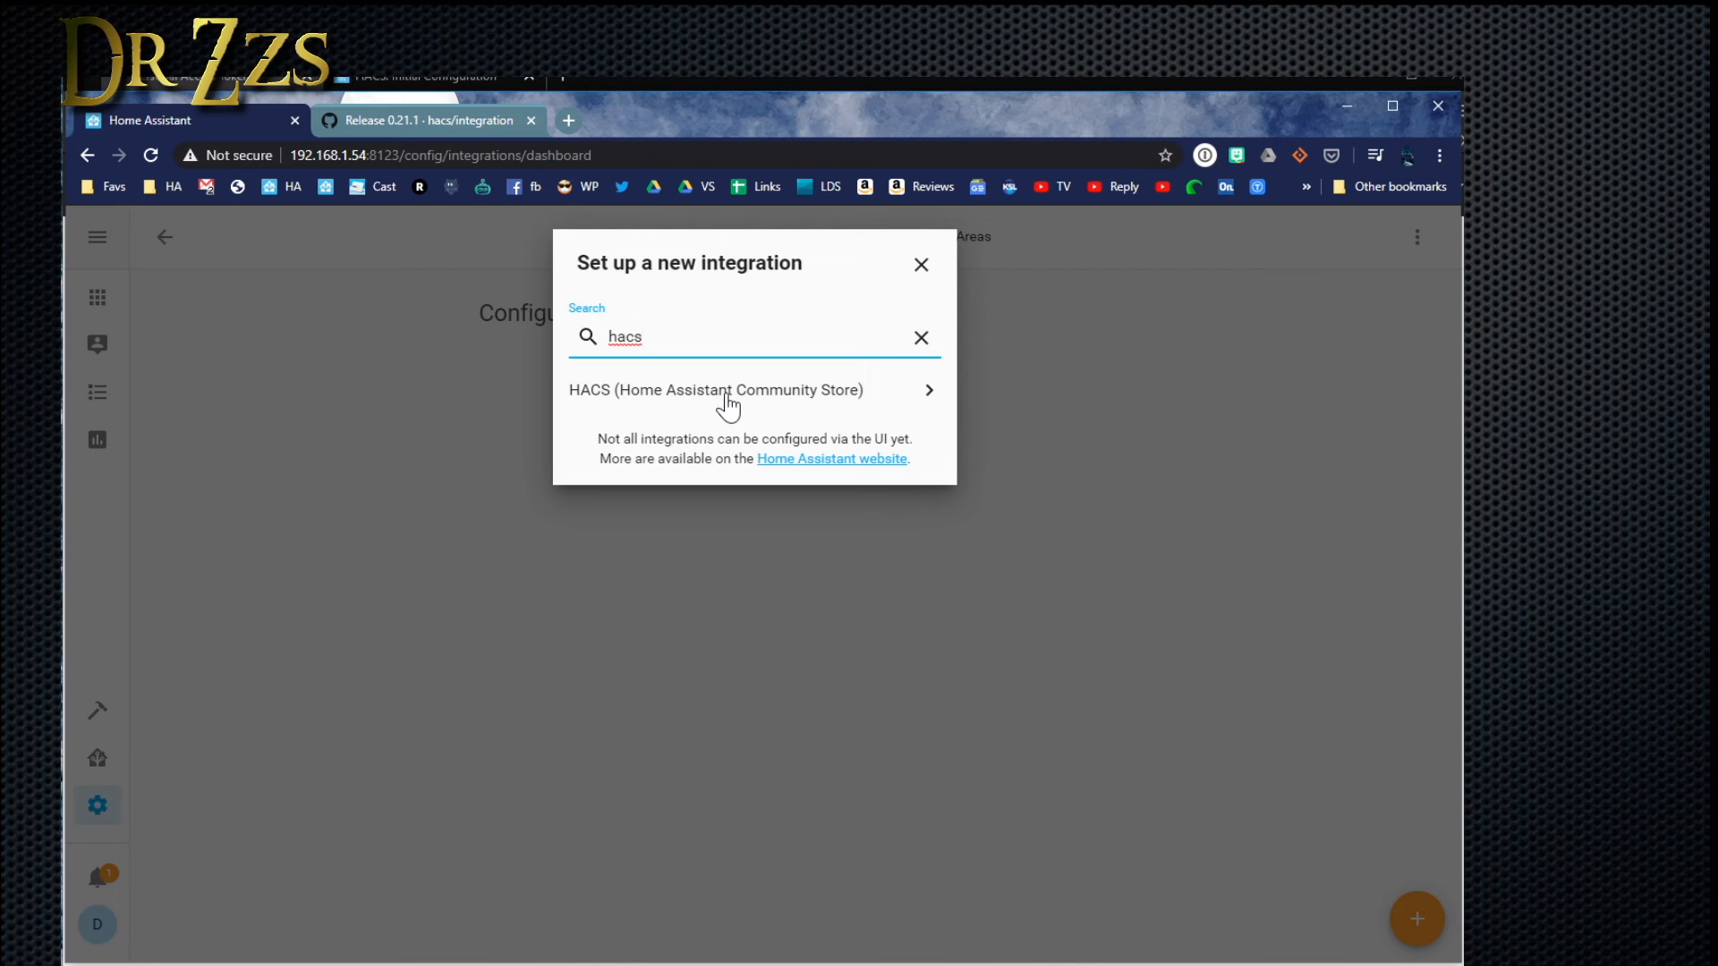
{"action": "left_click", "coordinate": [727, 403]}
- Enable AppDaemon, python_scripts and Themes discovery for HACS, paste the GitHub personal access token and submit the setup
{"action": "left_click", "coordinate": [499, 648]}
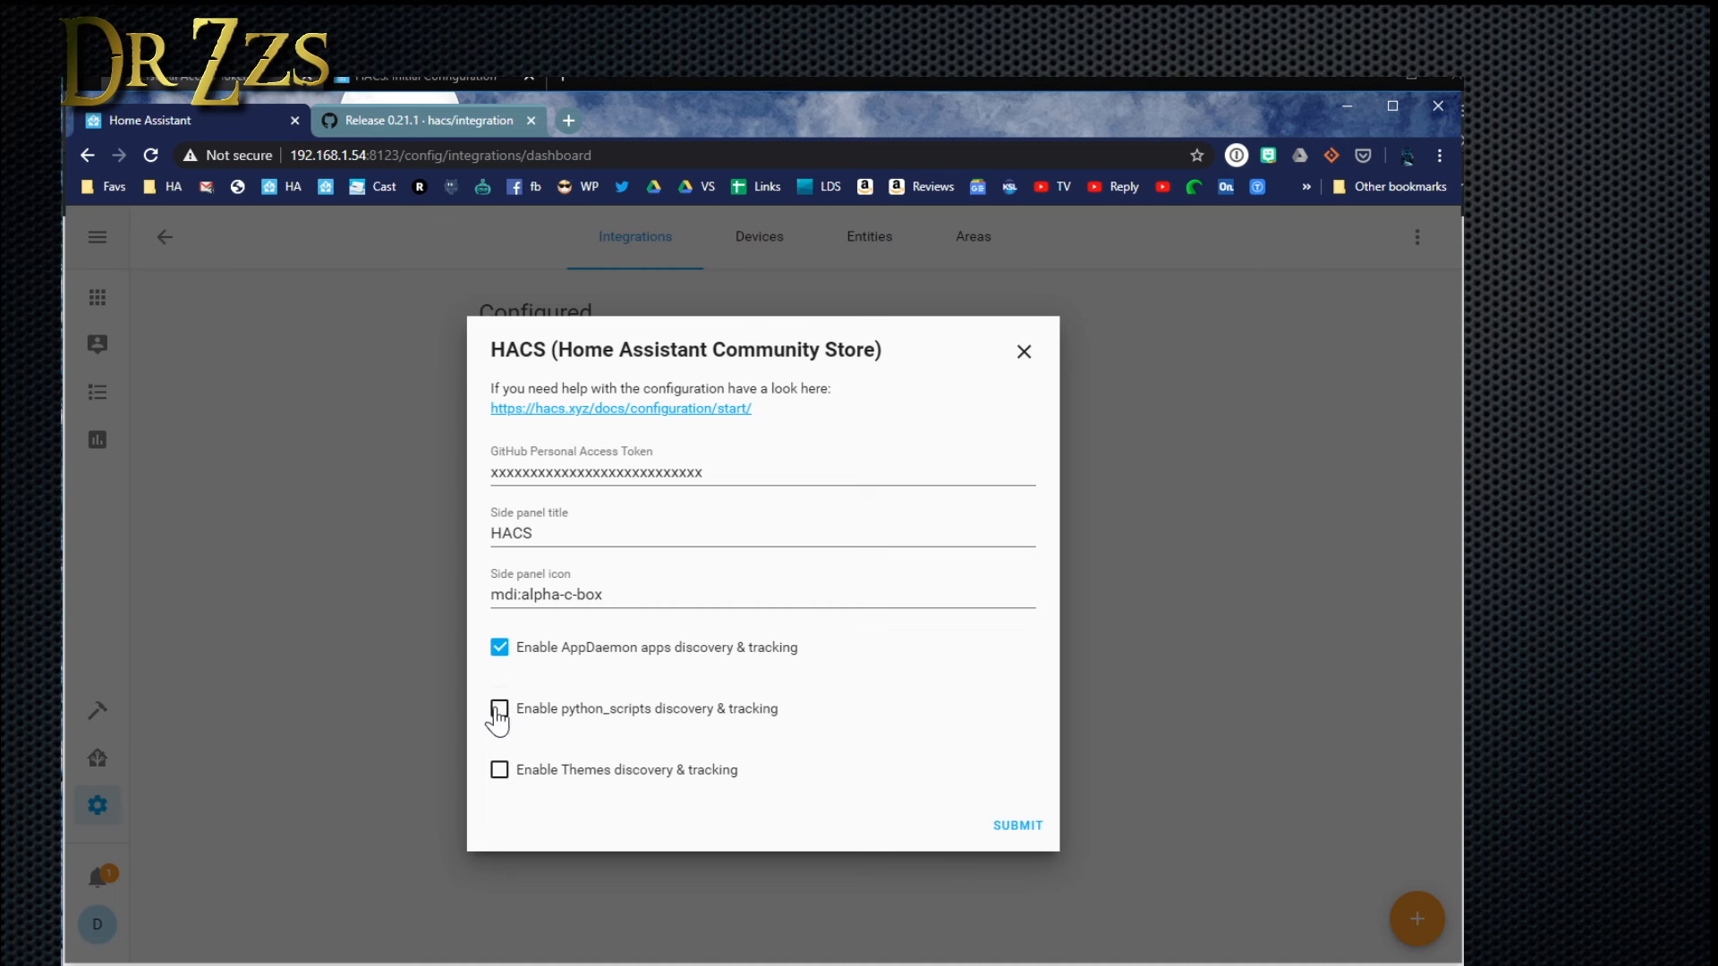
{"action": "left_click", "coordinate": [499, 709]}
{"action": "left_click", "coordinate": [500, 772]}
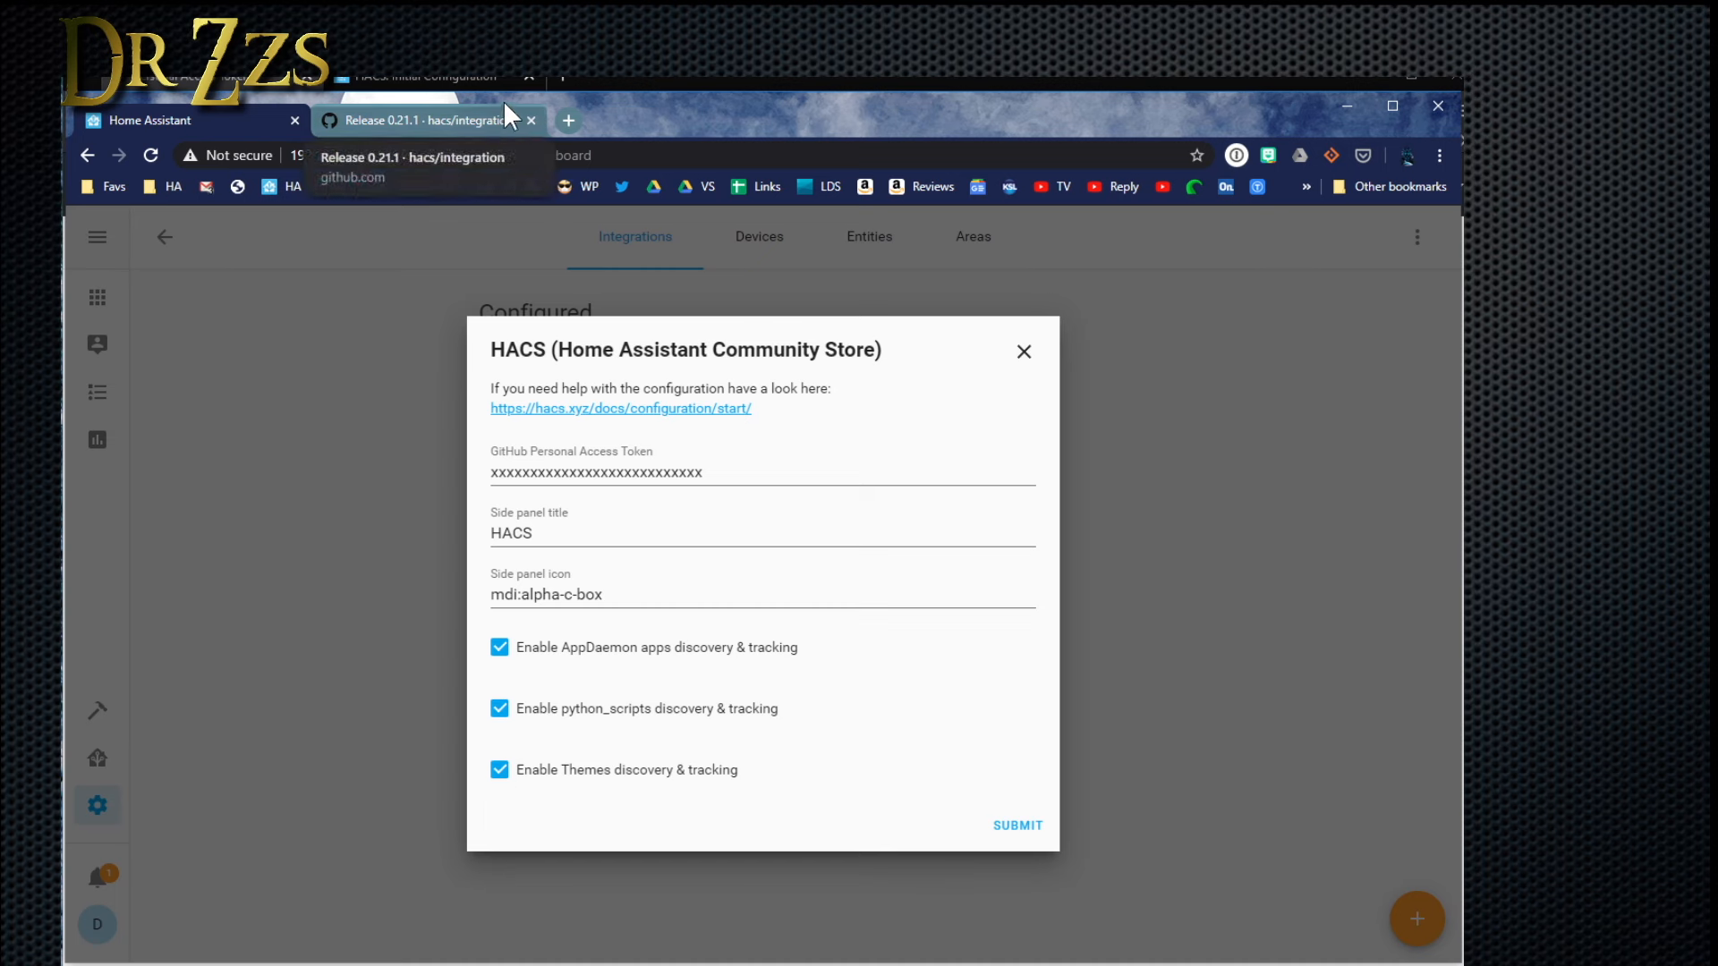
{"action": "left_click", "coordinate": [195, 78]}
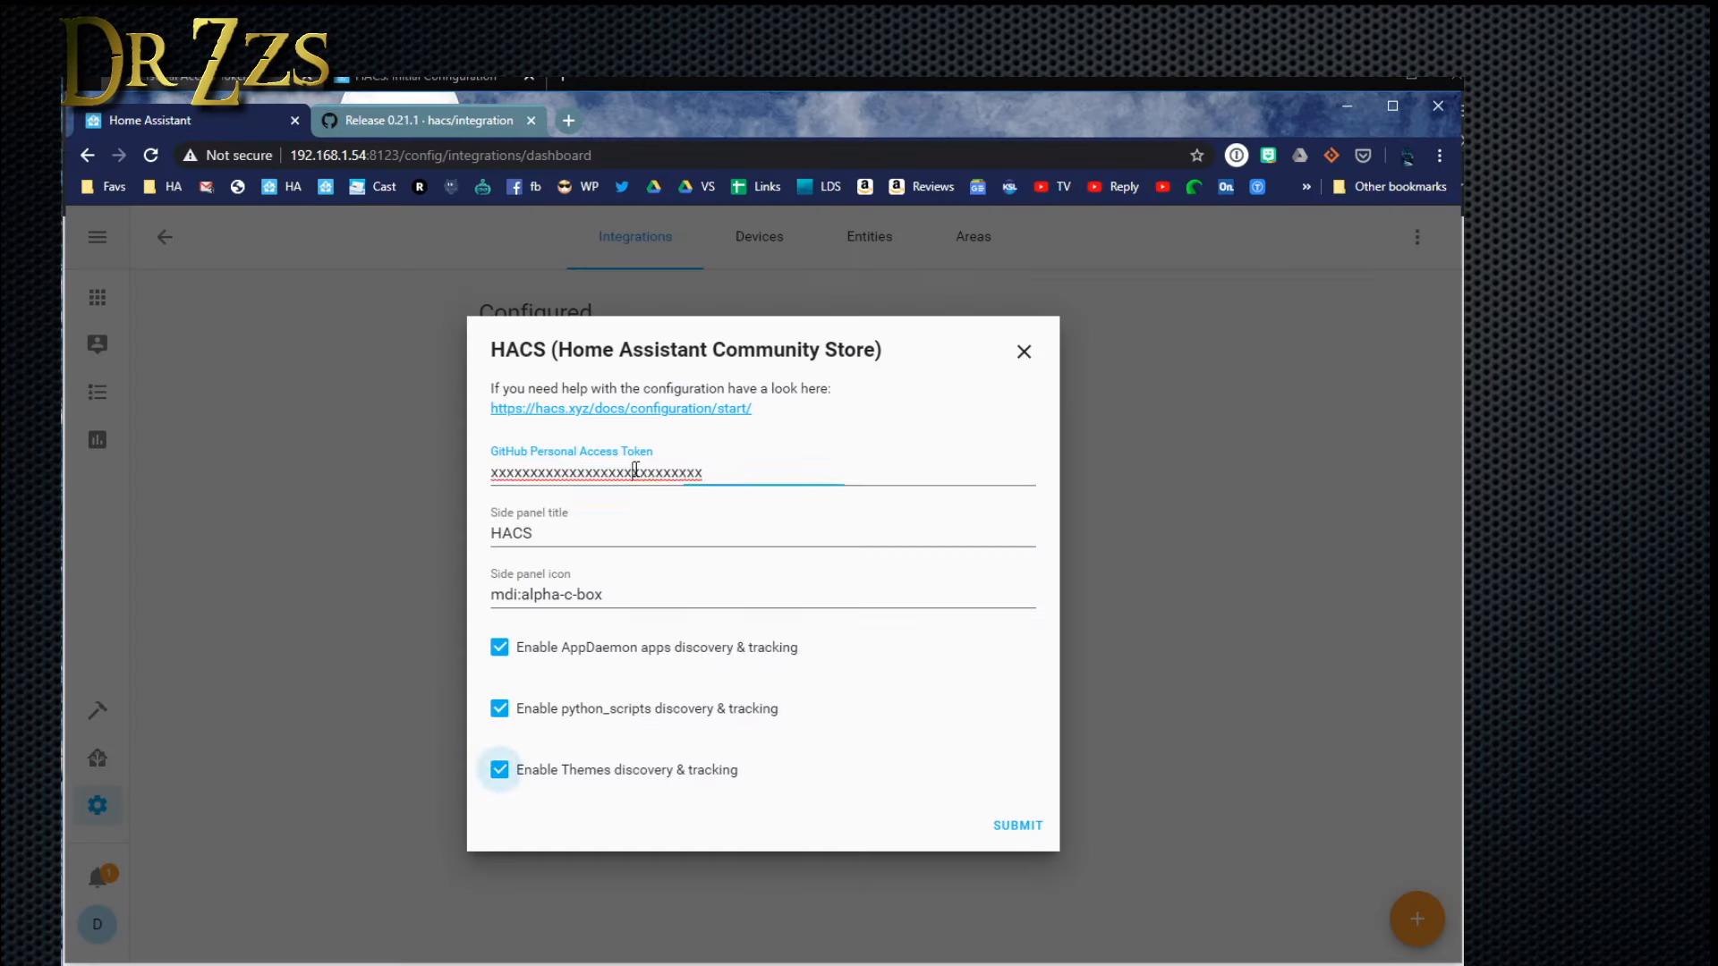
{"action": "right_click", "coordinate": [662, 470]}
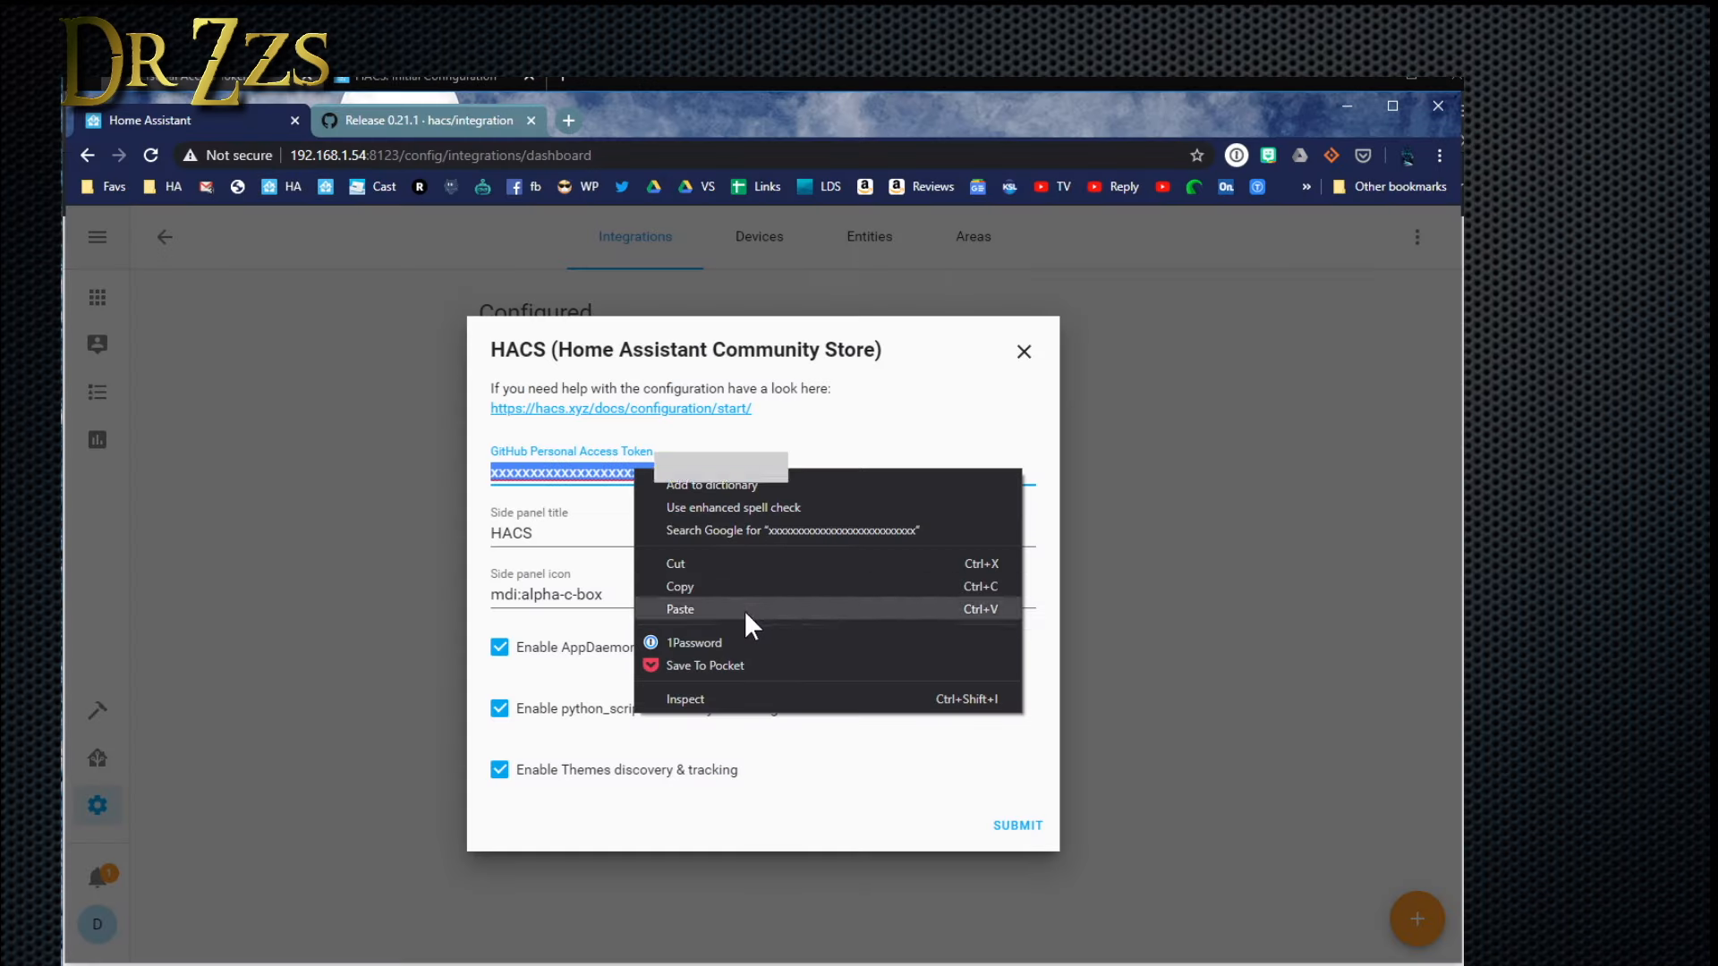
{"action": "left_click", "coordinate": [748, 610]}
{"action": "left_click", "coordinate": [1017, 825]}
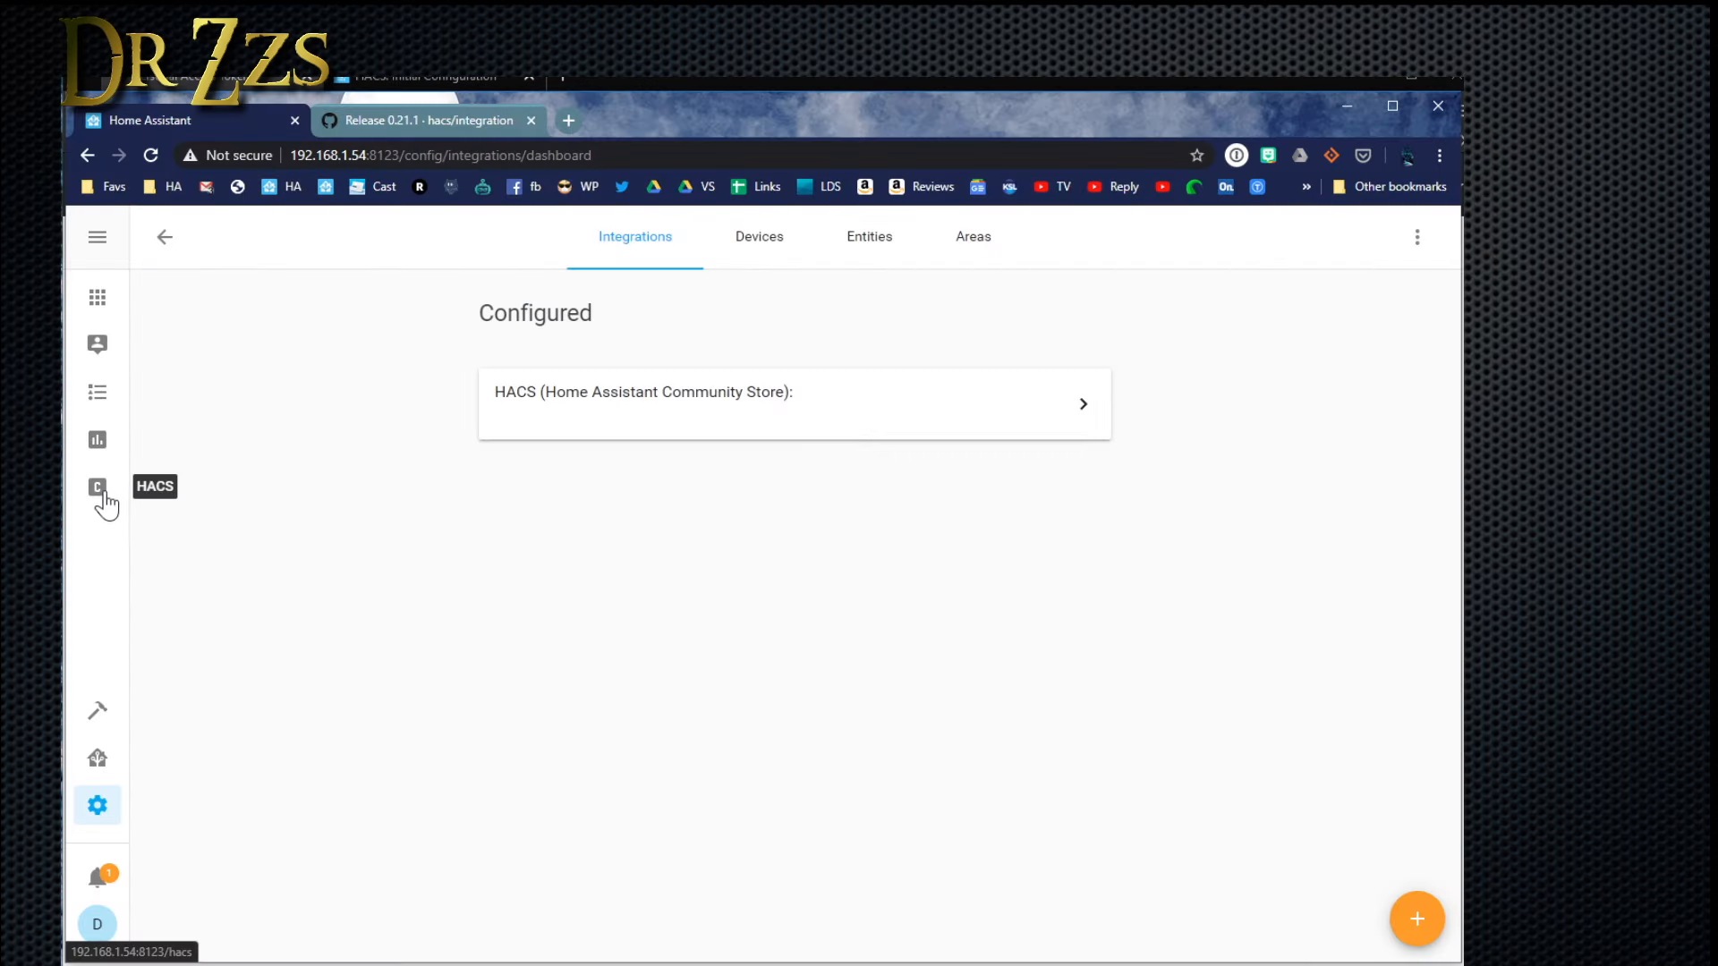
- Open HACS and go through its onboarding pages to the list of installed integrations
{"action": "left_click", "coordinate": [97, 501]}
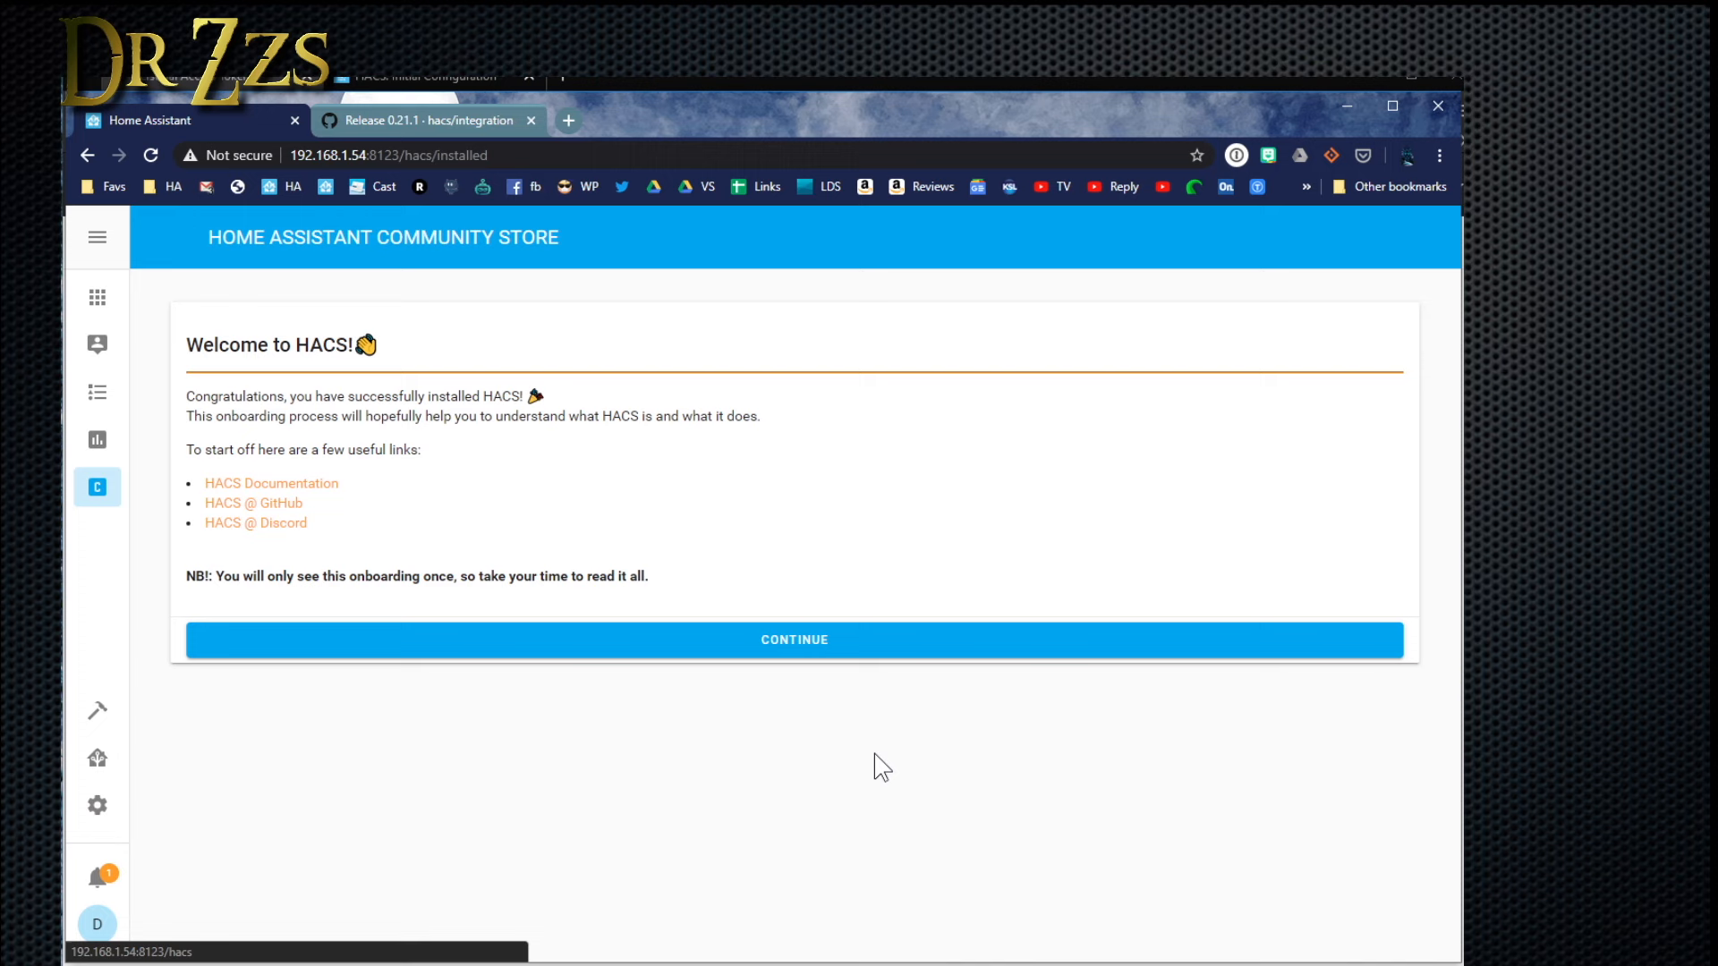
{"action": "left_click", "coordinate": [777, 631]}
{"action": "left_click", "coordinate": [794, 515]}
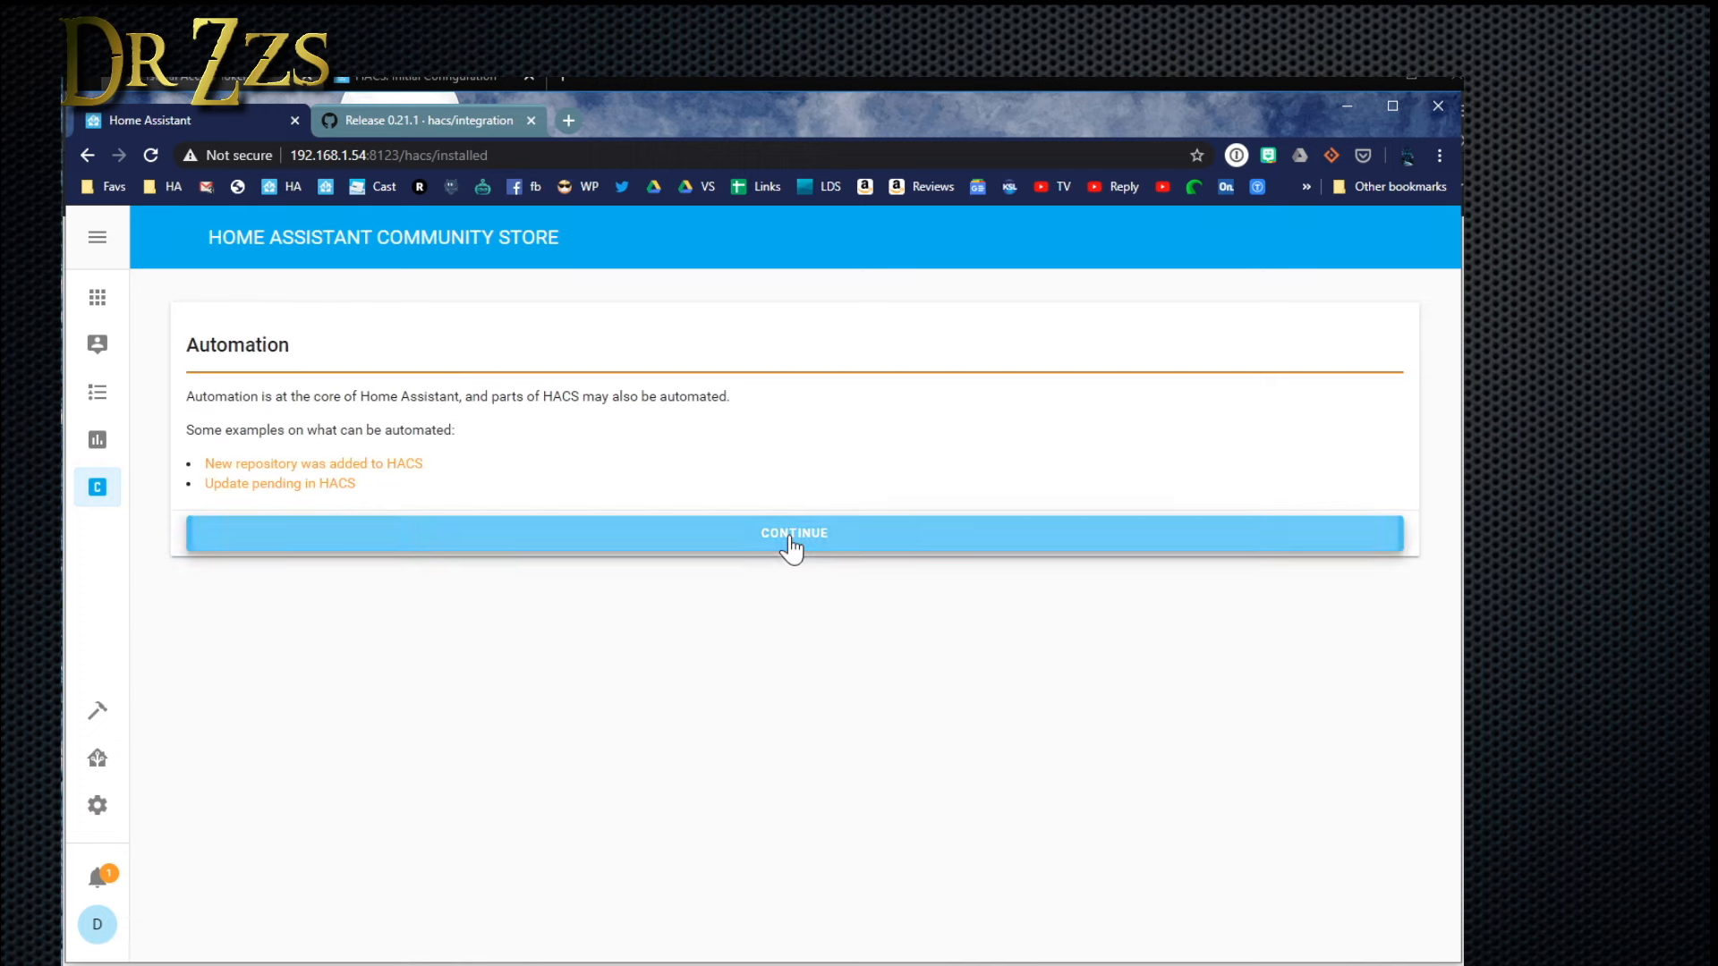
{"action": "left_click", "coordinate": [790, 539]}
{"action": "left_click", "coordinate": [803, 628]}
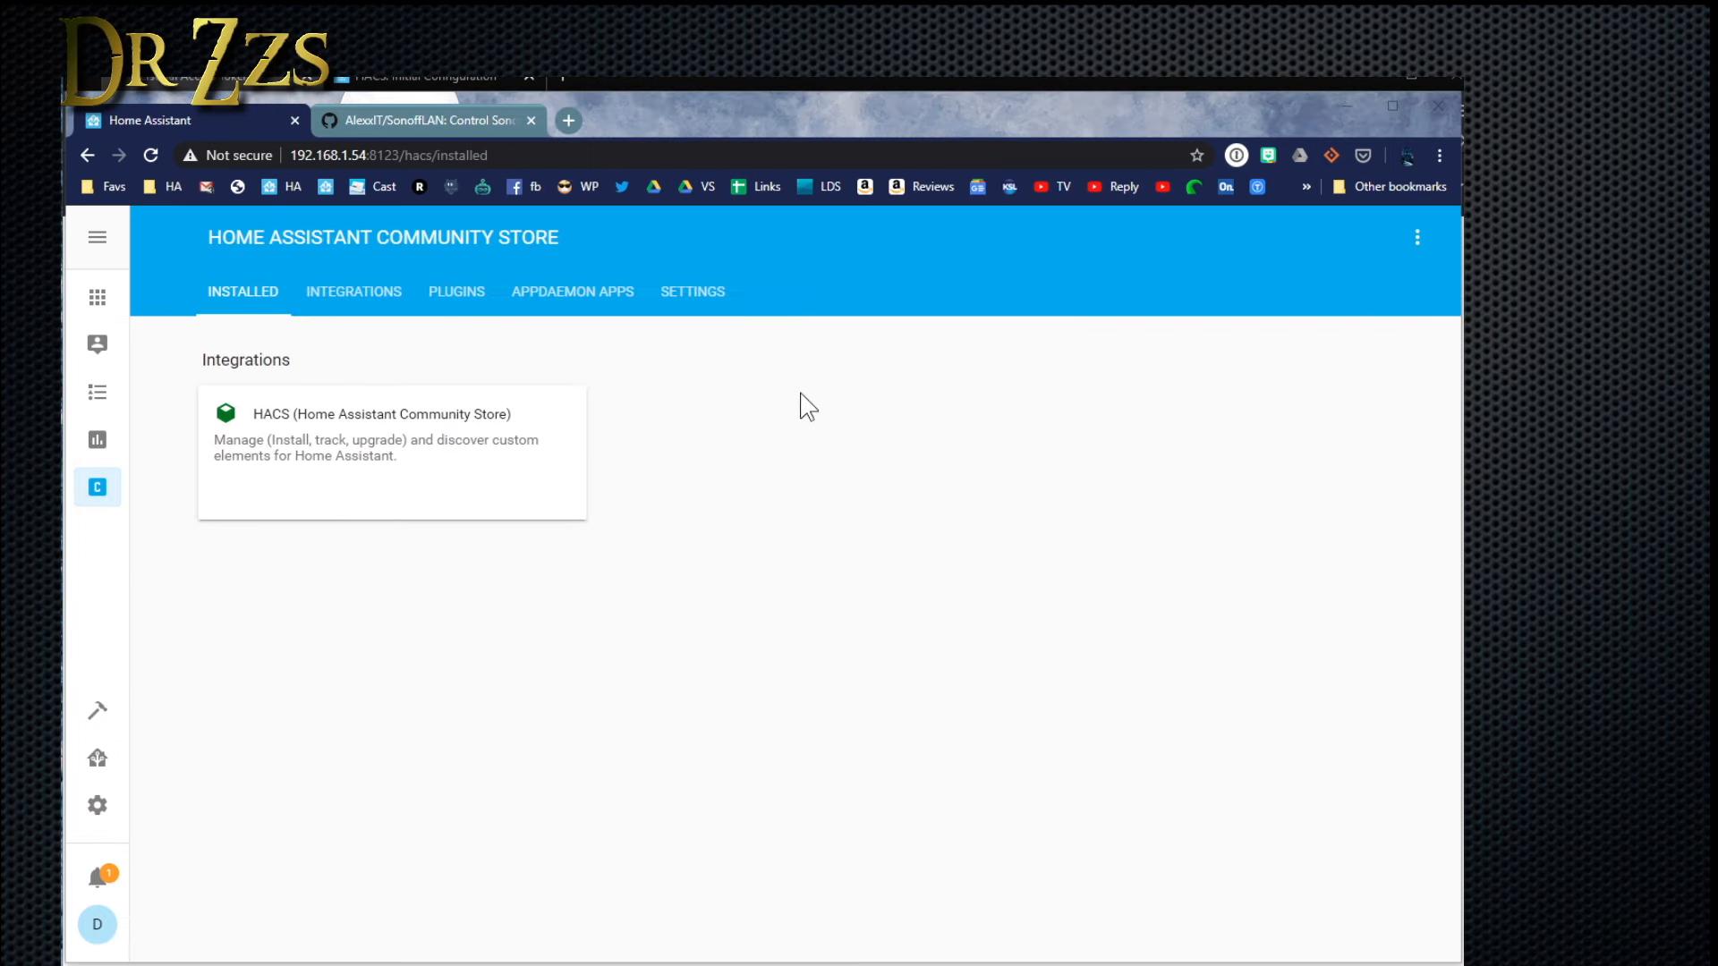
- Add the custom repository AlexxIT/SonoffLAN to HACS with the category Integration
{"action": "left_click", "coordinate": [699, 302]}
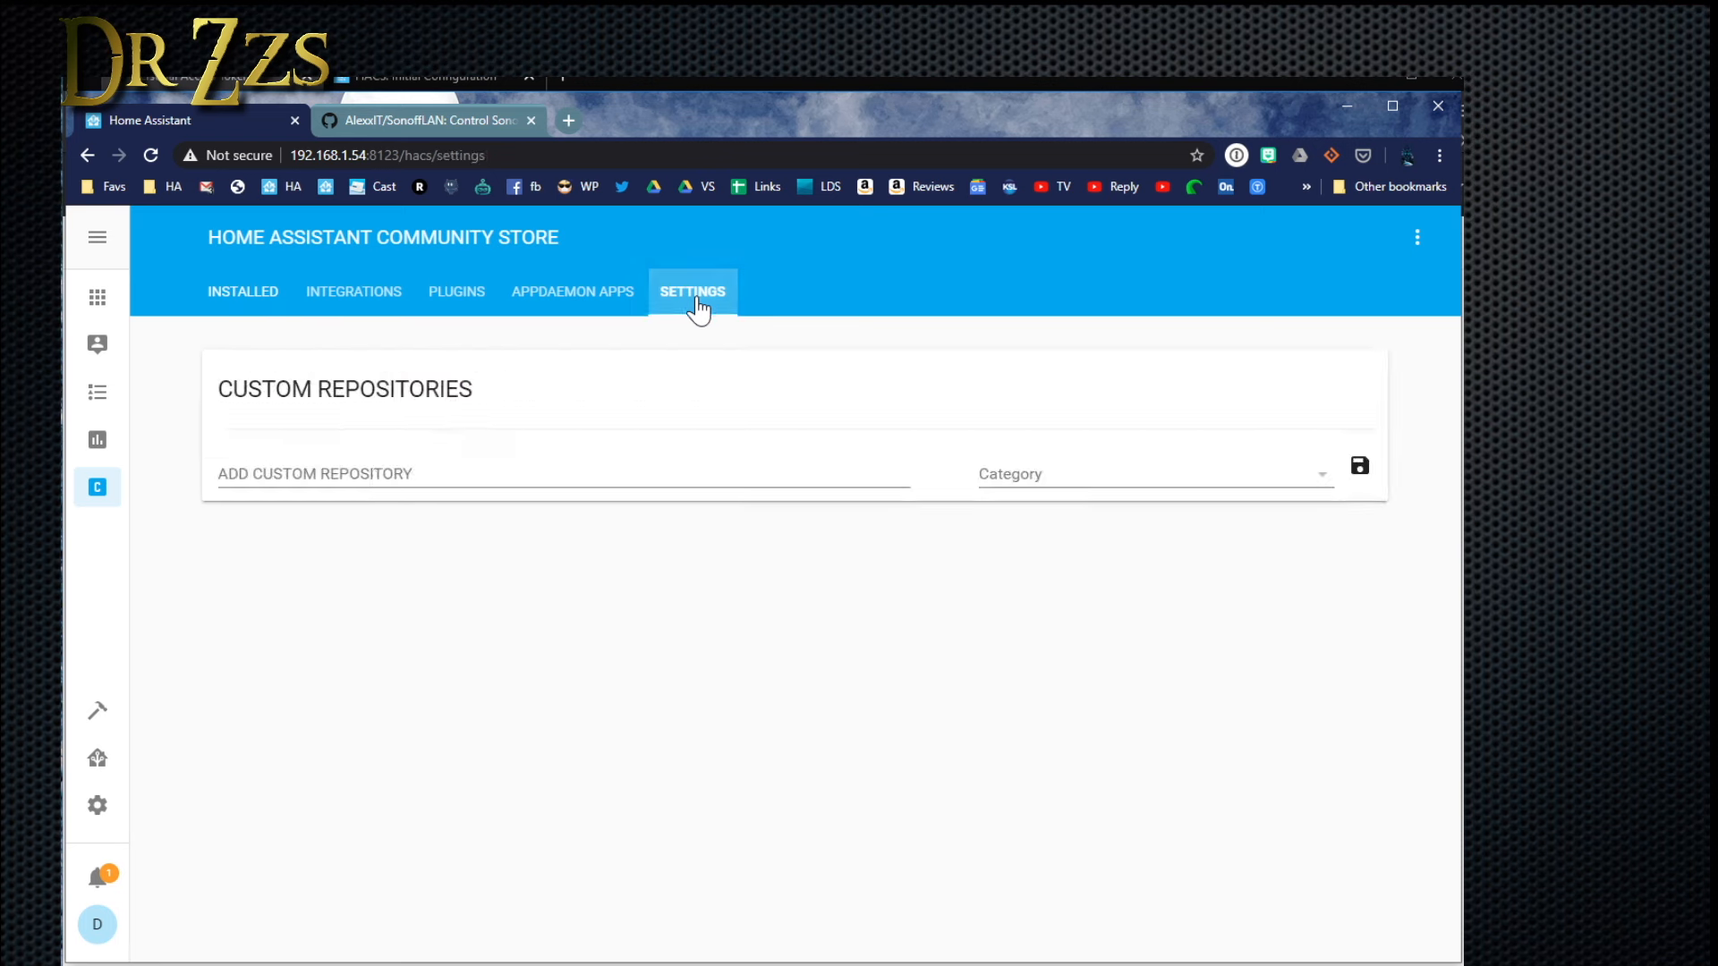
{"action": "left_click", "coordinate": [325, 467]}
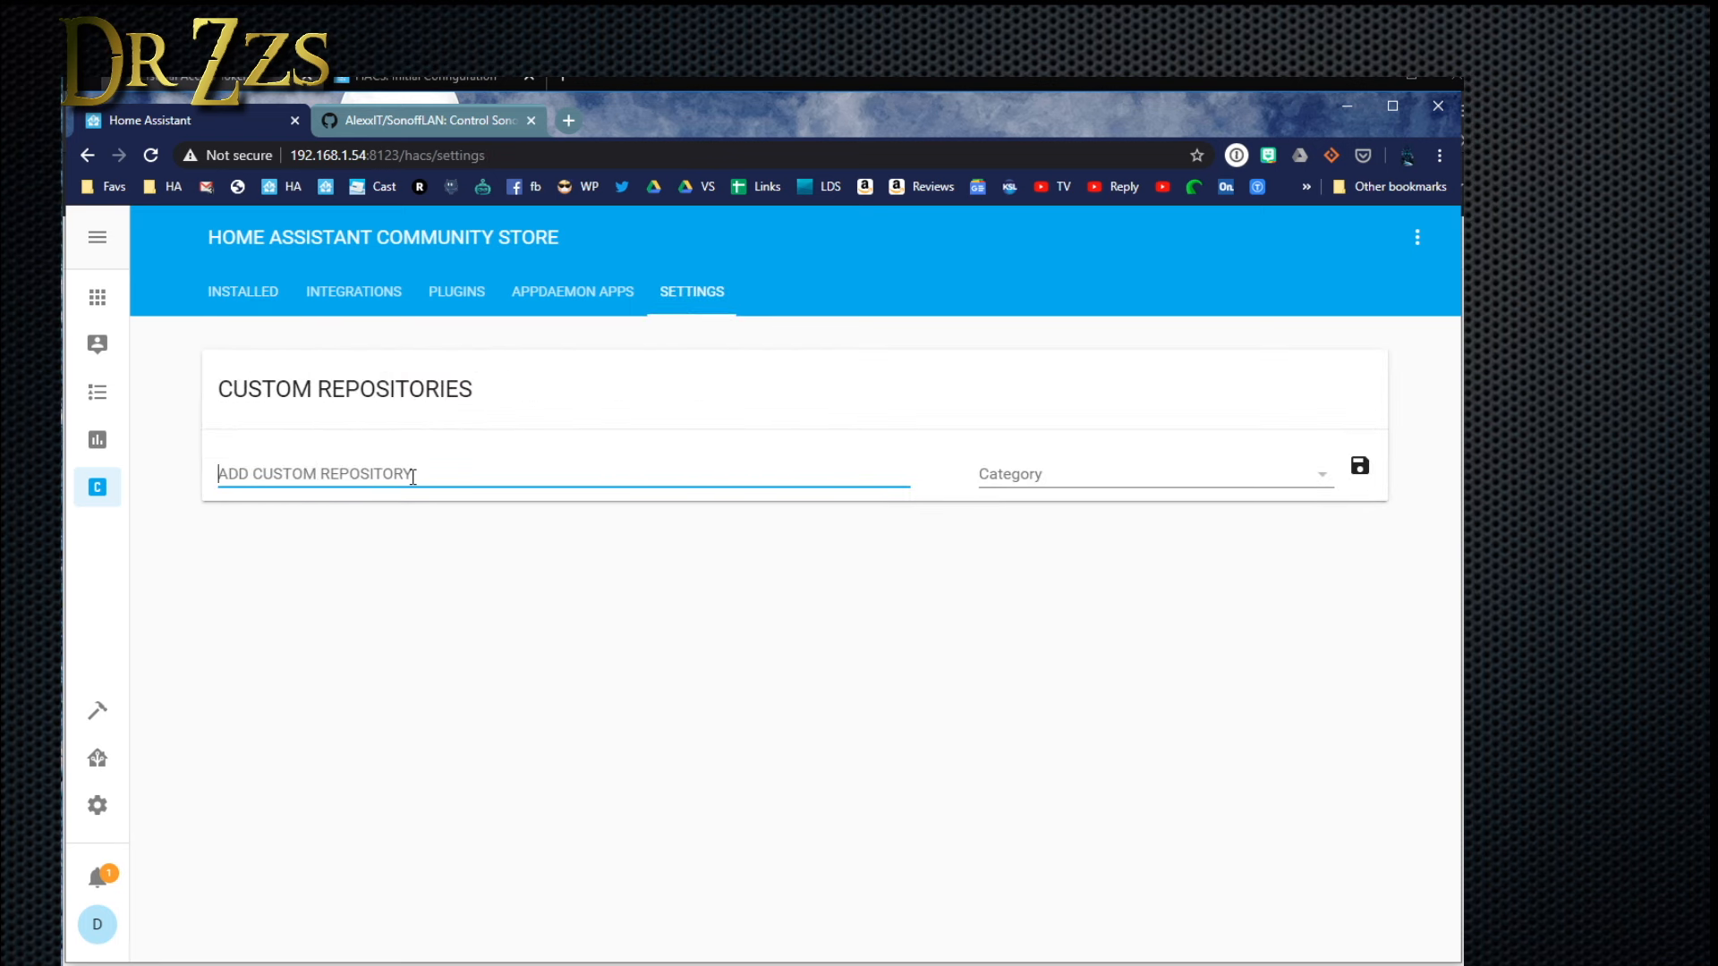
{"action": "type", "text": "Ale"}
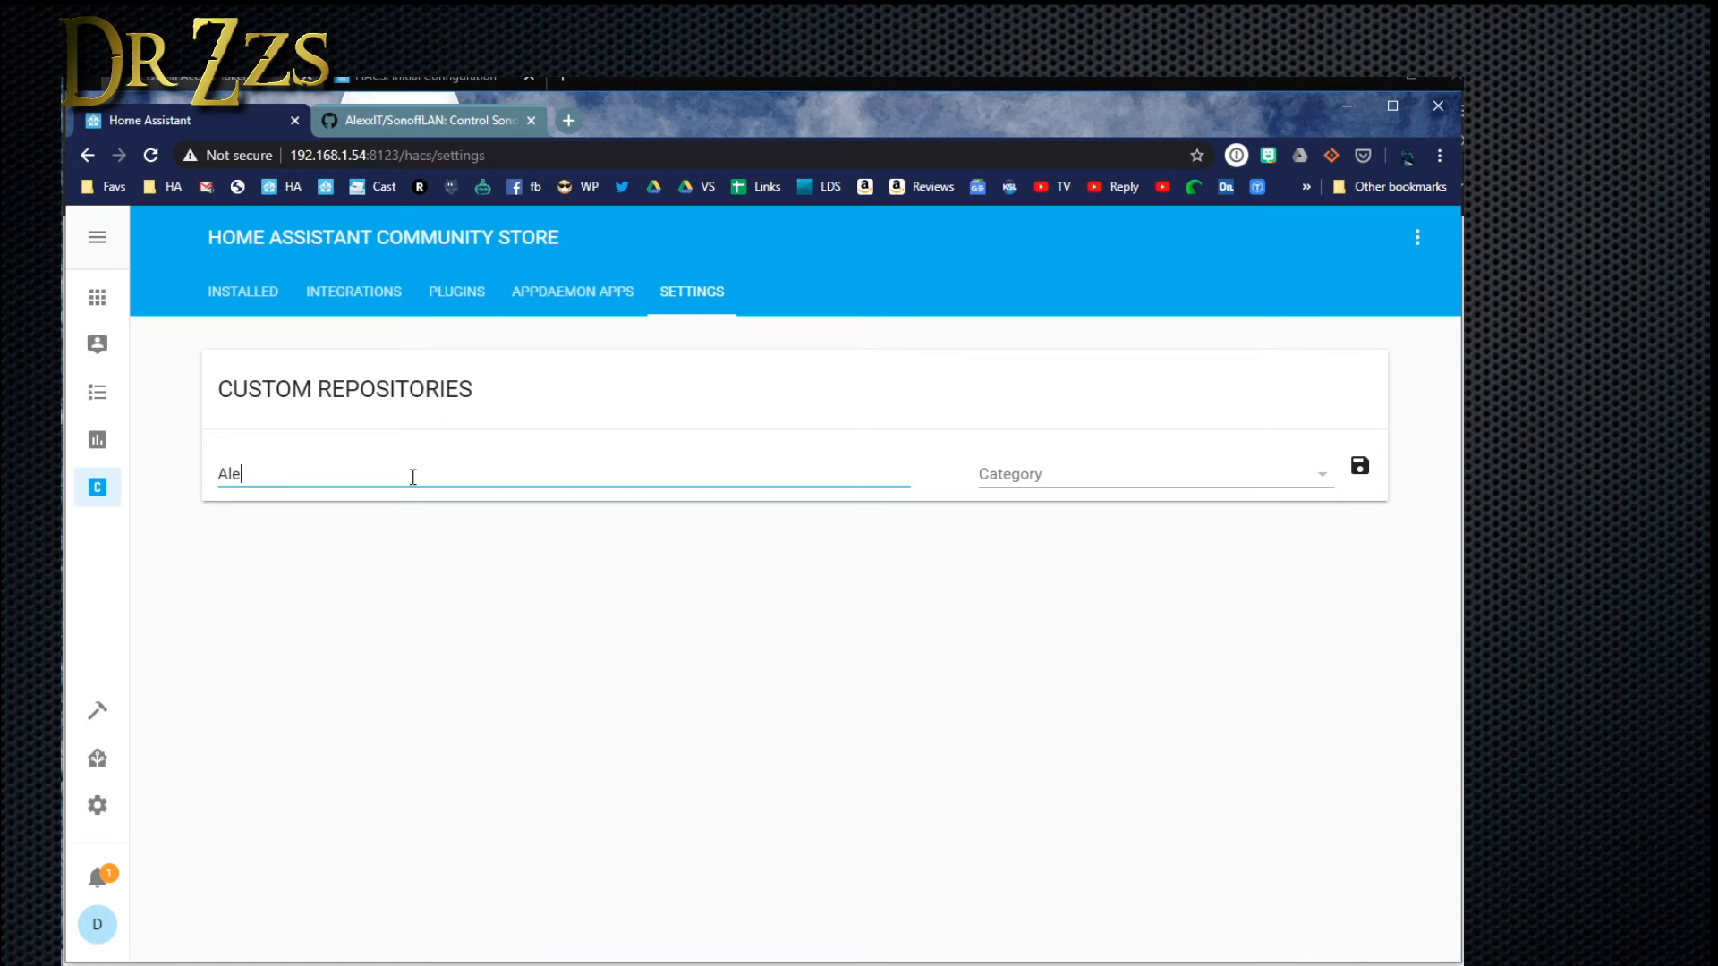
{"action": "key", "text": "ctrl+Tab"}
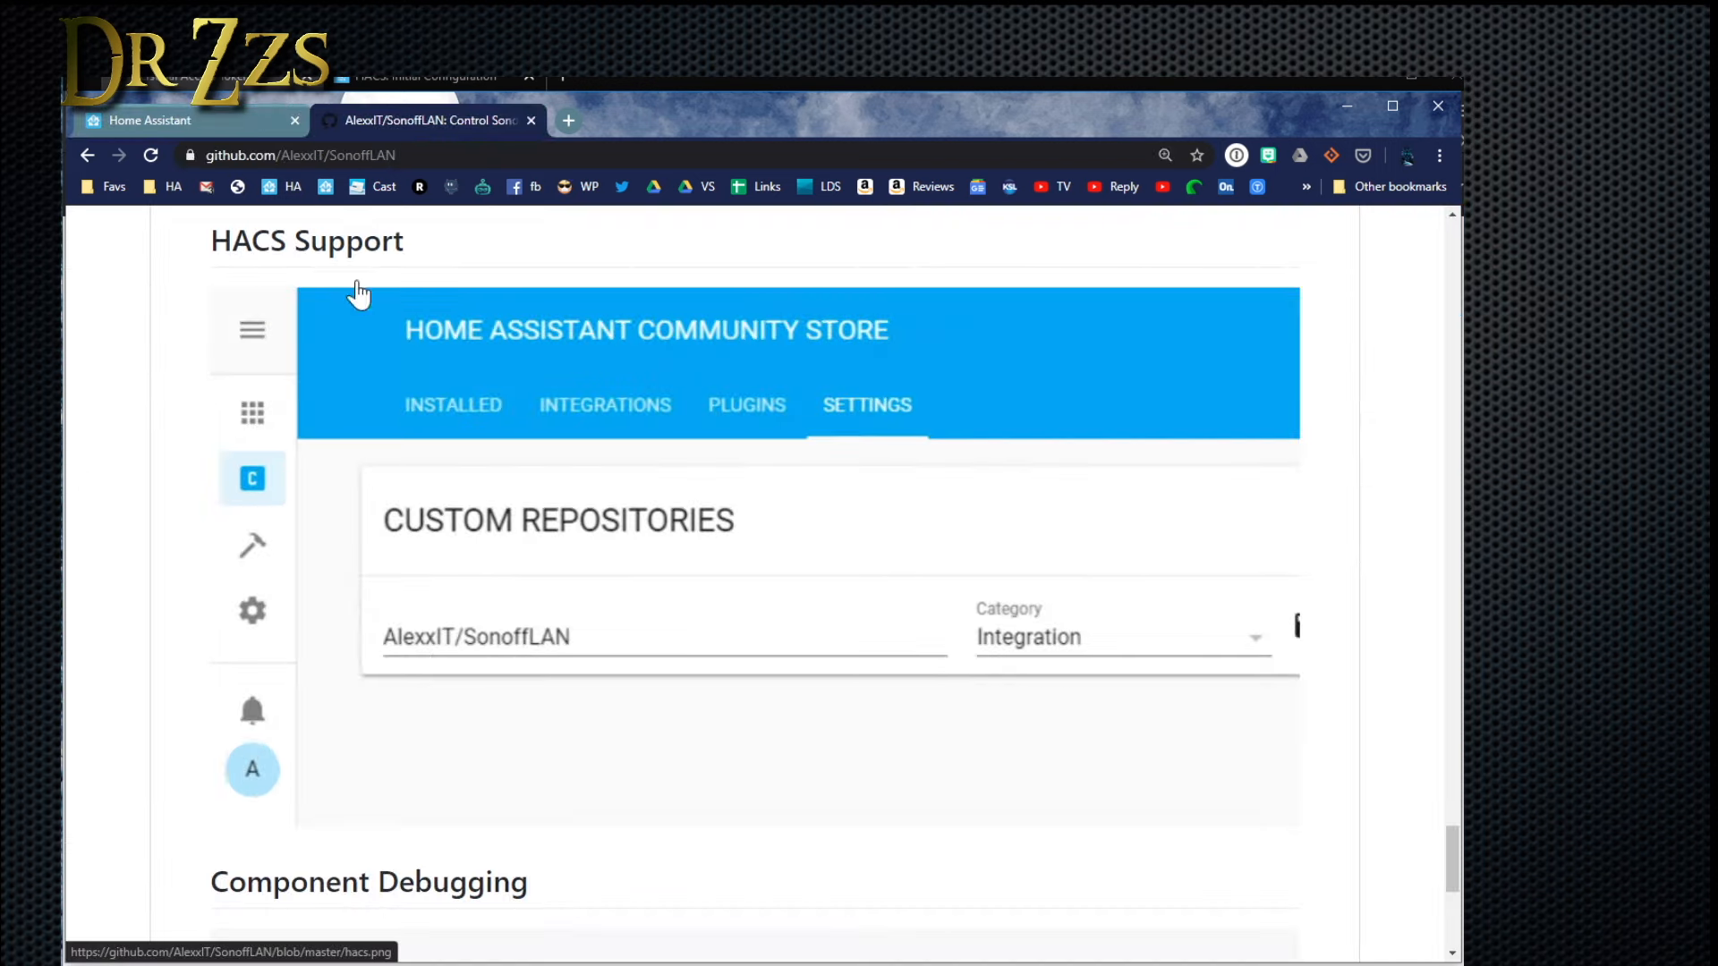
{"action": "left_click", "coordinate": [211, 120]}
{"action": "left_click", "coordinate": [1163, 484]}
{"action": "left_click", "coordinate": [1276, 474]}
{"action": "left_click", "coordinate": [1361, 467]}
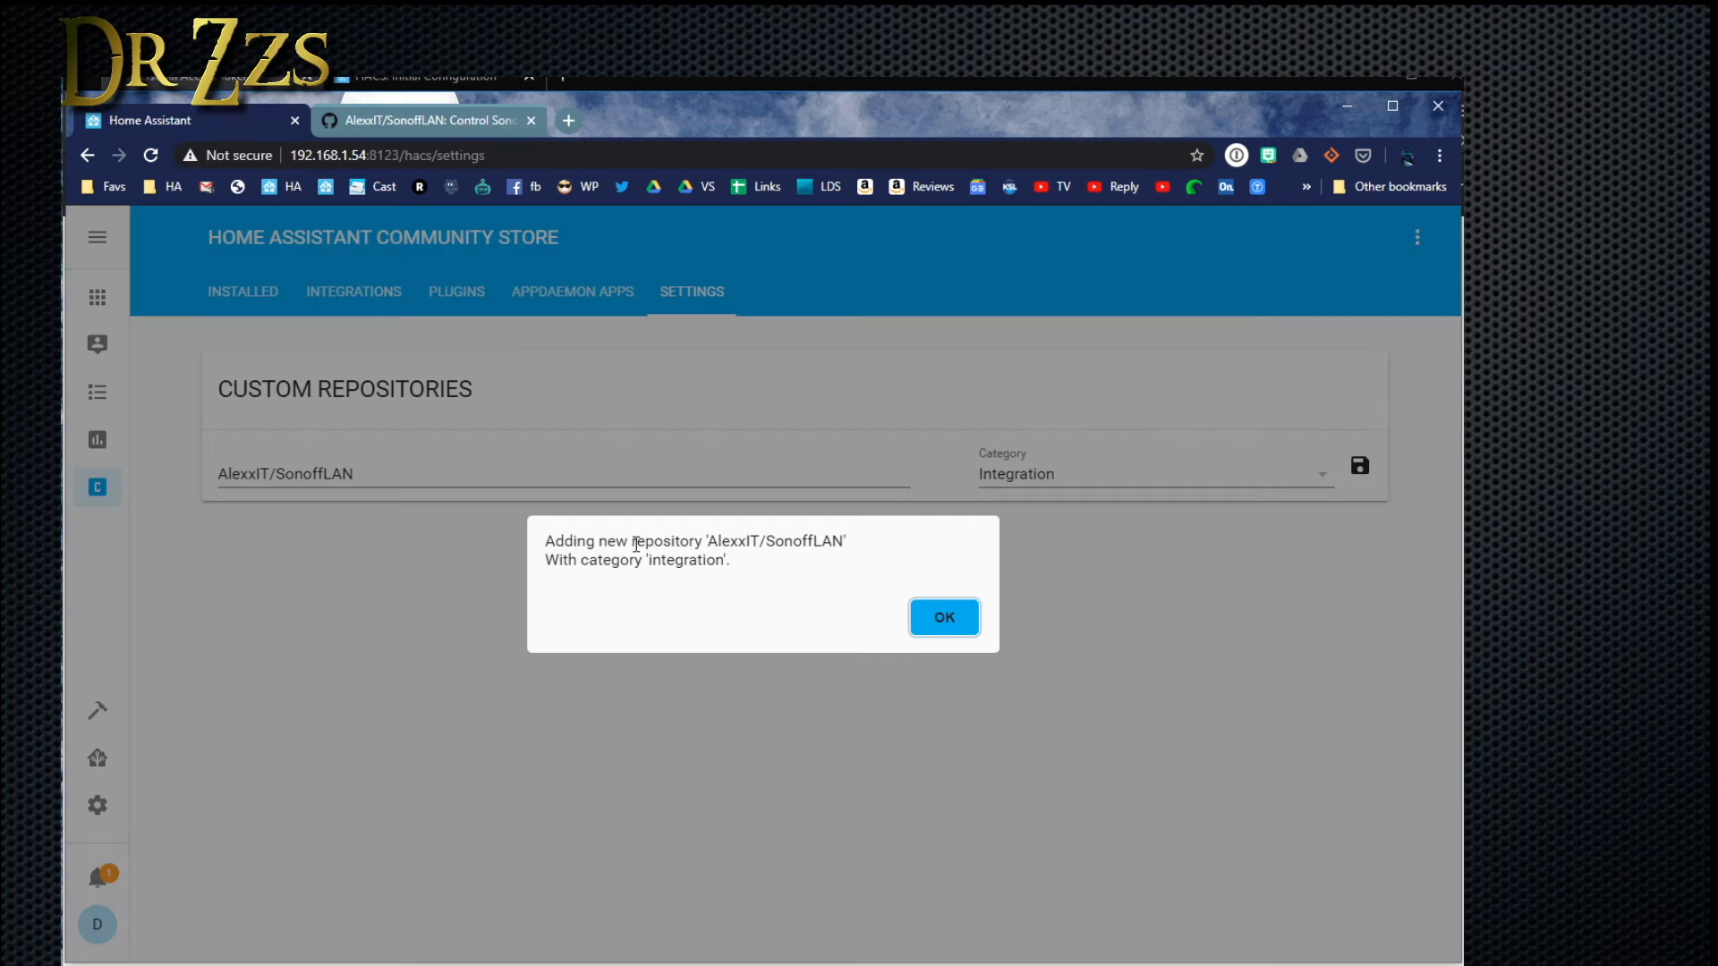
{"action": "left_click", "coordinate": [962, 627]}
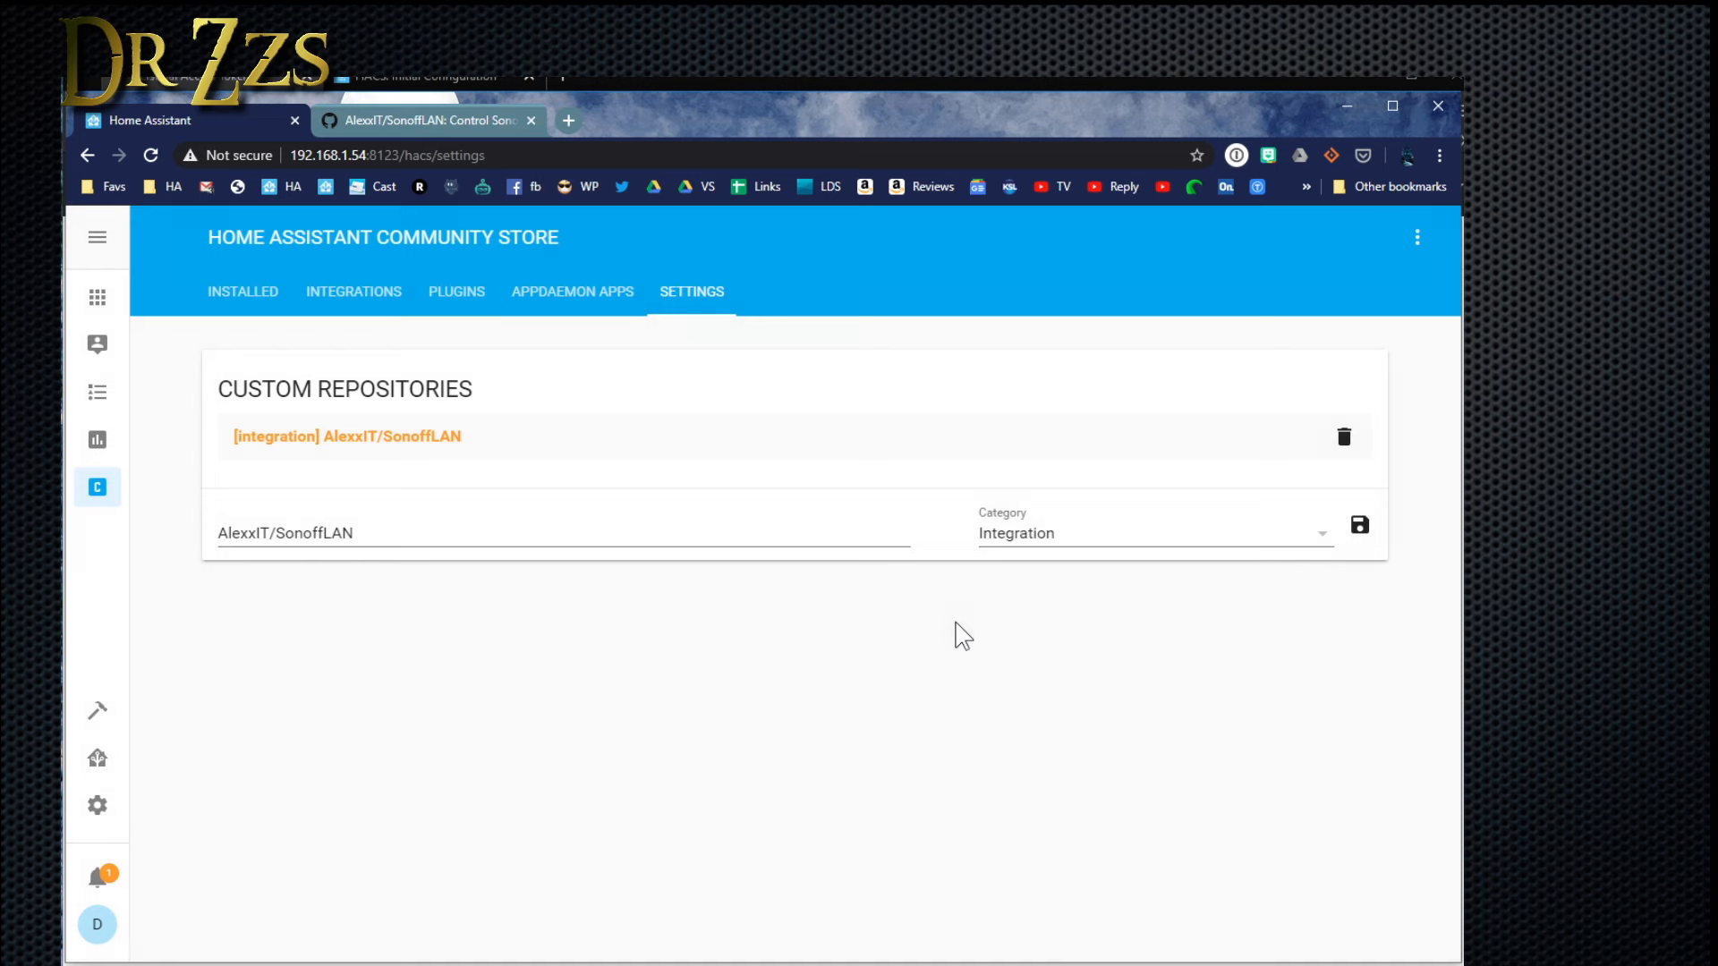
- Find the Sonoff with eWeLink firmware repository among the HACS integrations and install it
{"action": "left_click", "coordinate": [347, 304]}
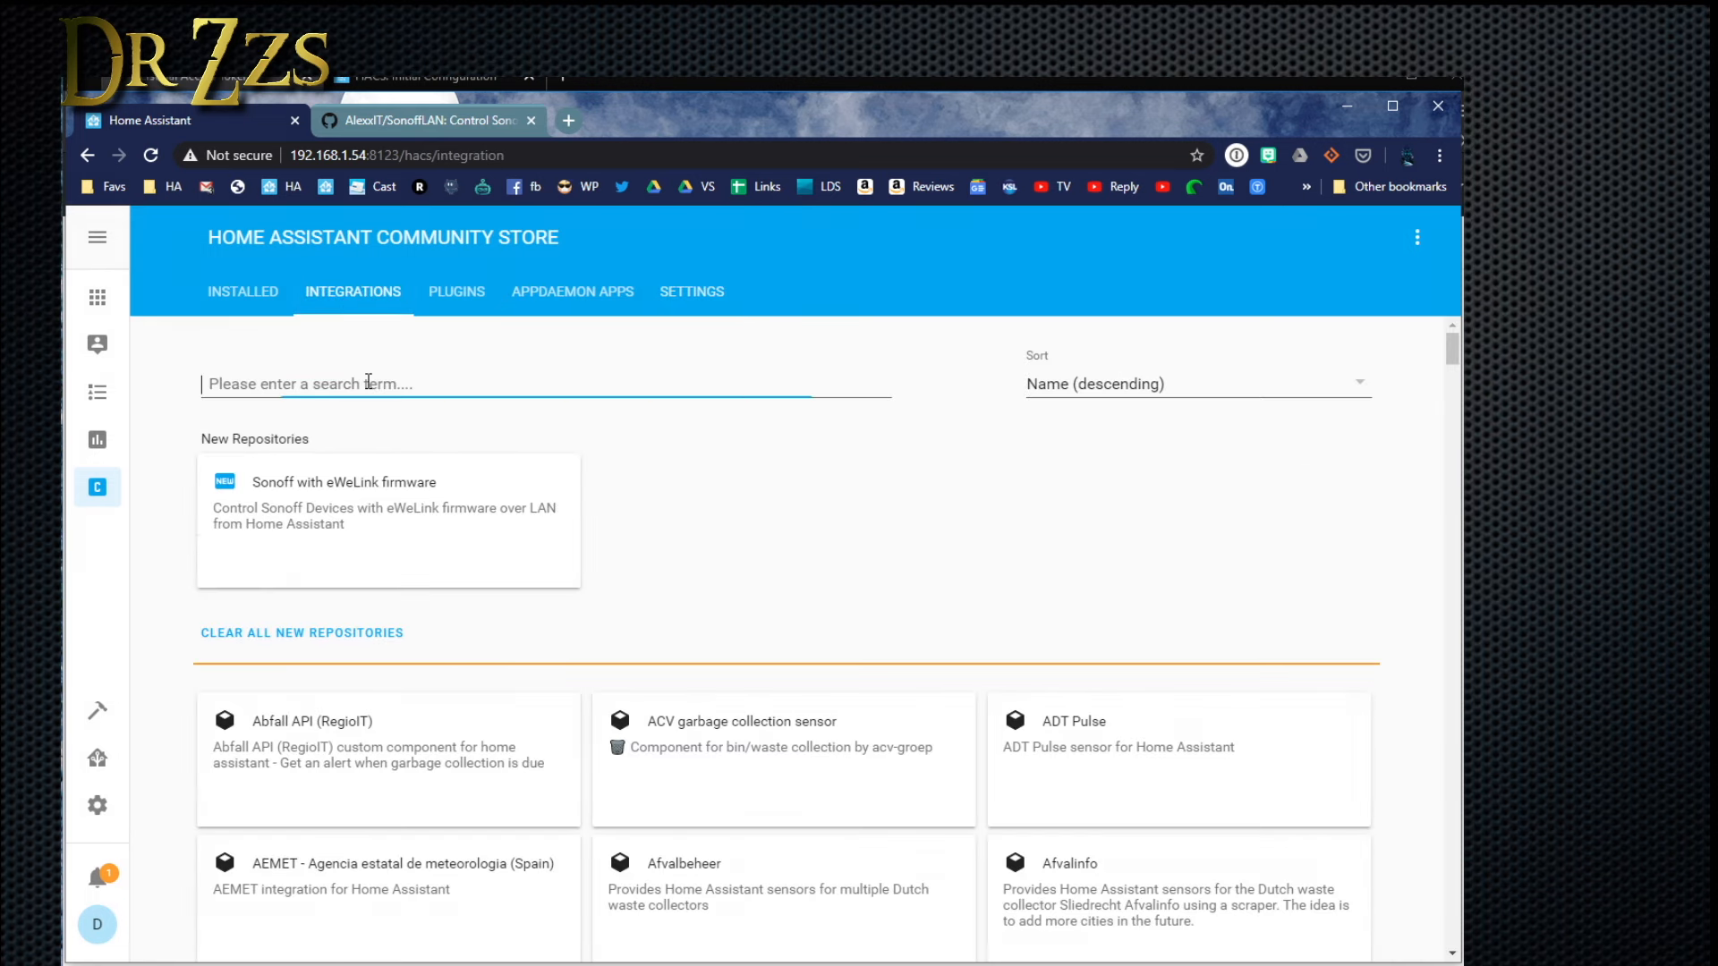
{"action": "left_click", "coordinate": [306, 513]}
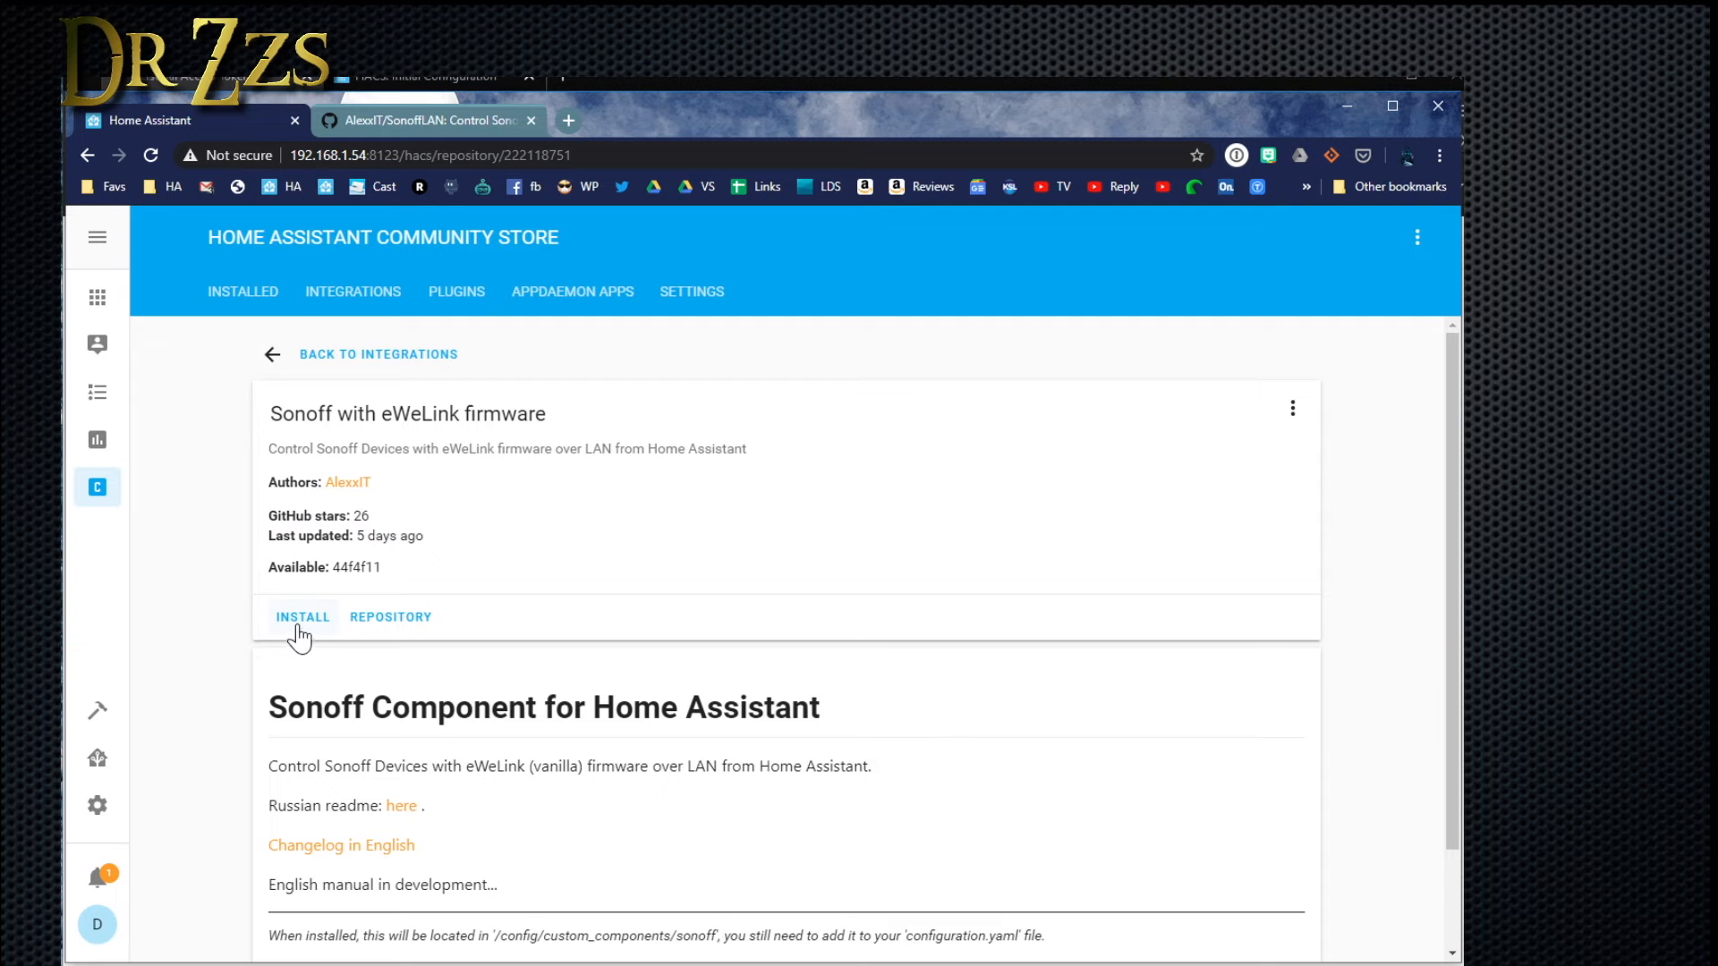
{"action": "left_click", "coordinate": [301, 617]}
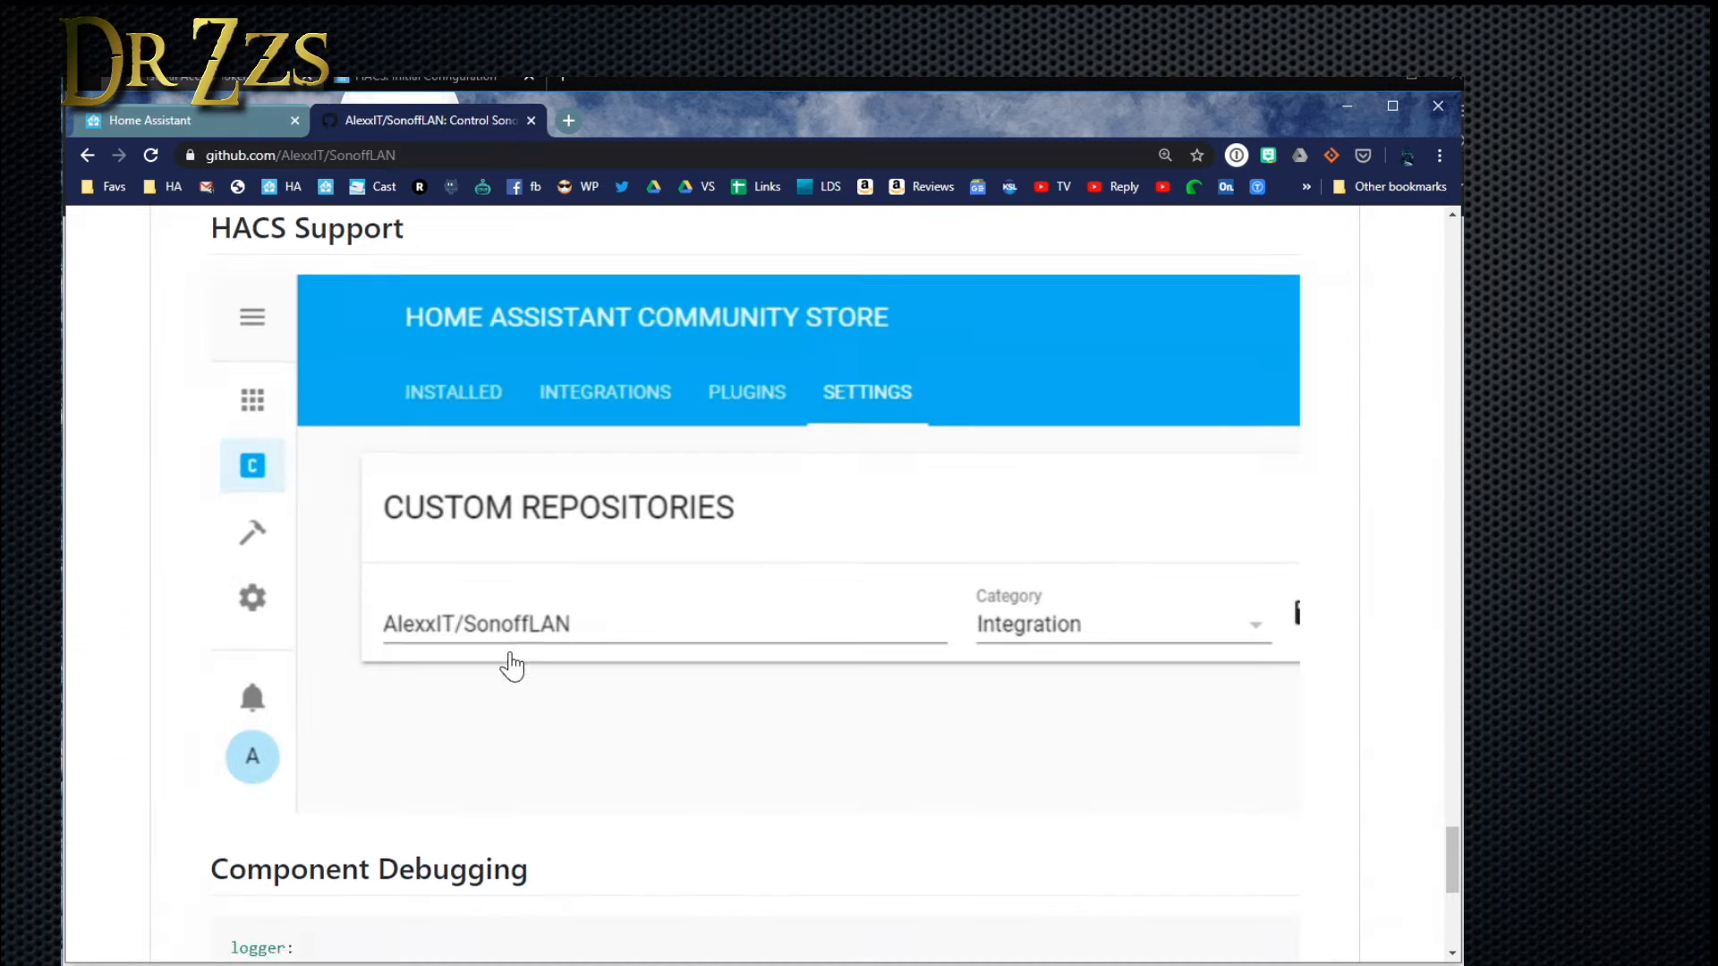
- Look up the minimum sonoff configuration example in the SonoffLAN README on GitHub
{"action": "scroll", "coordinate": [537, 656], "scroll_direction": "down", "scroll_amount": 6}
{"action": "scroll", "coordinate": [555, 555], "scroll_direction": "up", "scroll_amount": 20}
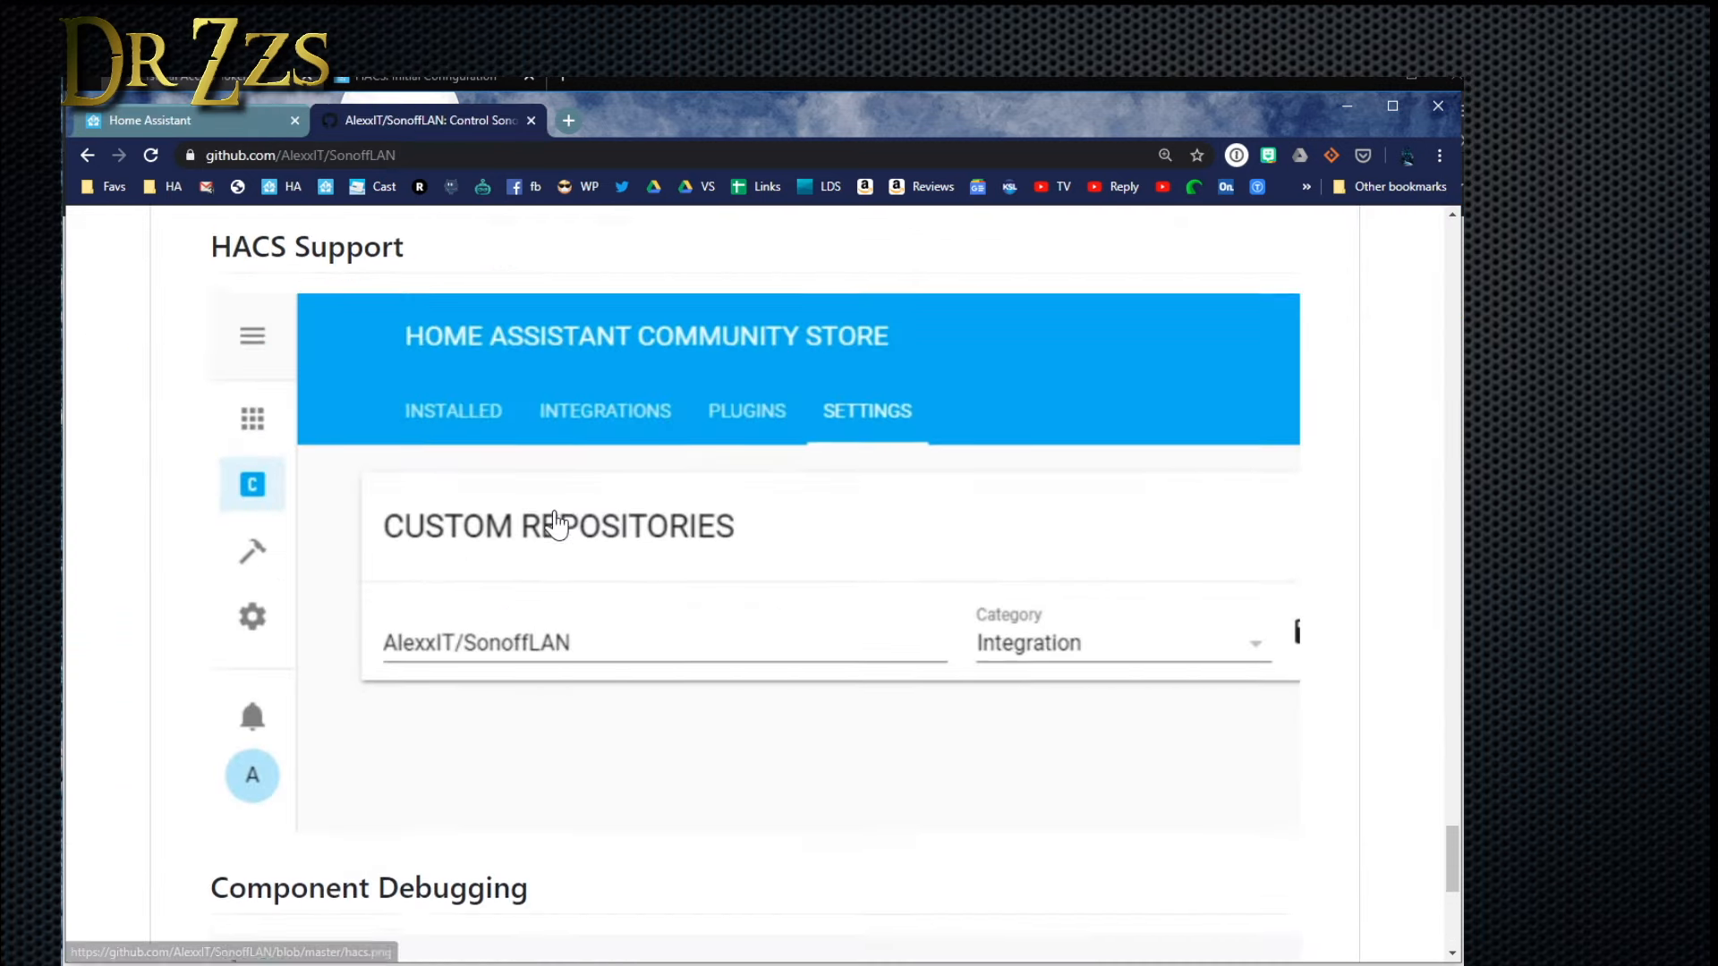
{"action": "scroll", "coordinate": [559, 521], "scroll_direction": "up", "scroll_amount": 15}
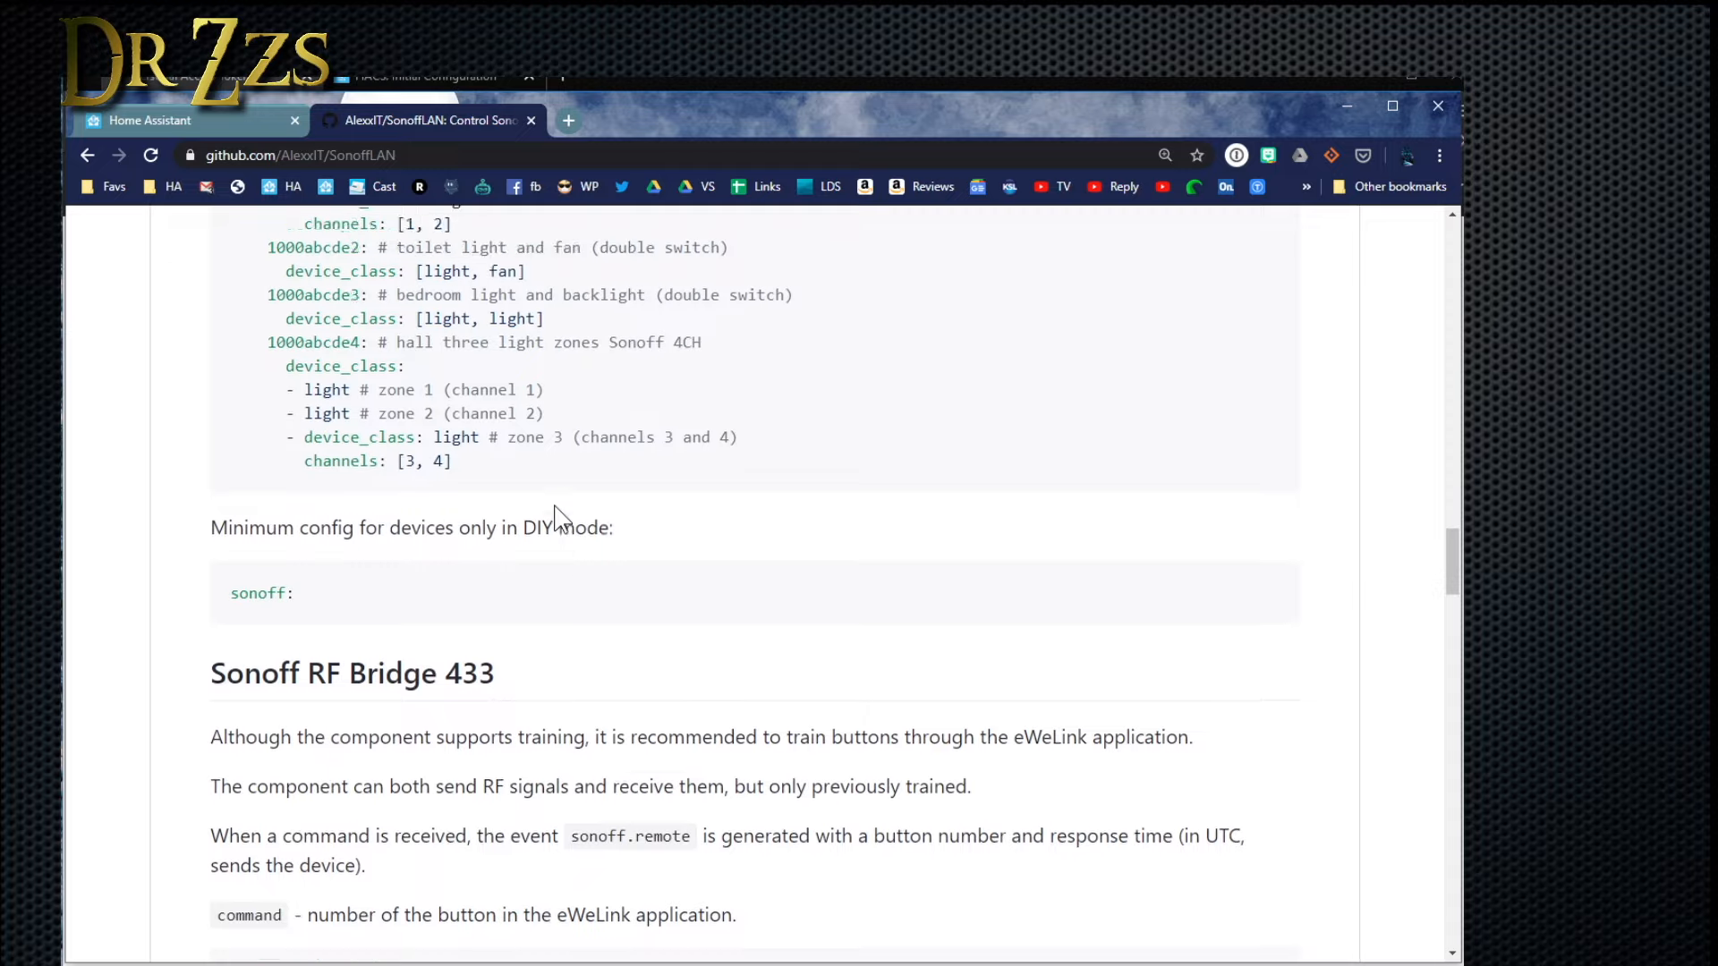
{"action": "left_click_drag", "start_coordinate": [434, 481], "coordinate": [223, 430]}
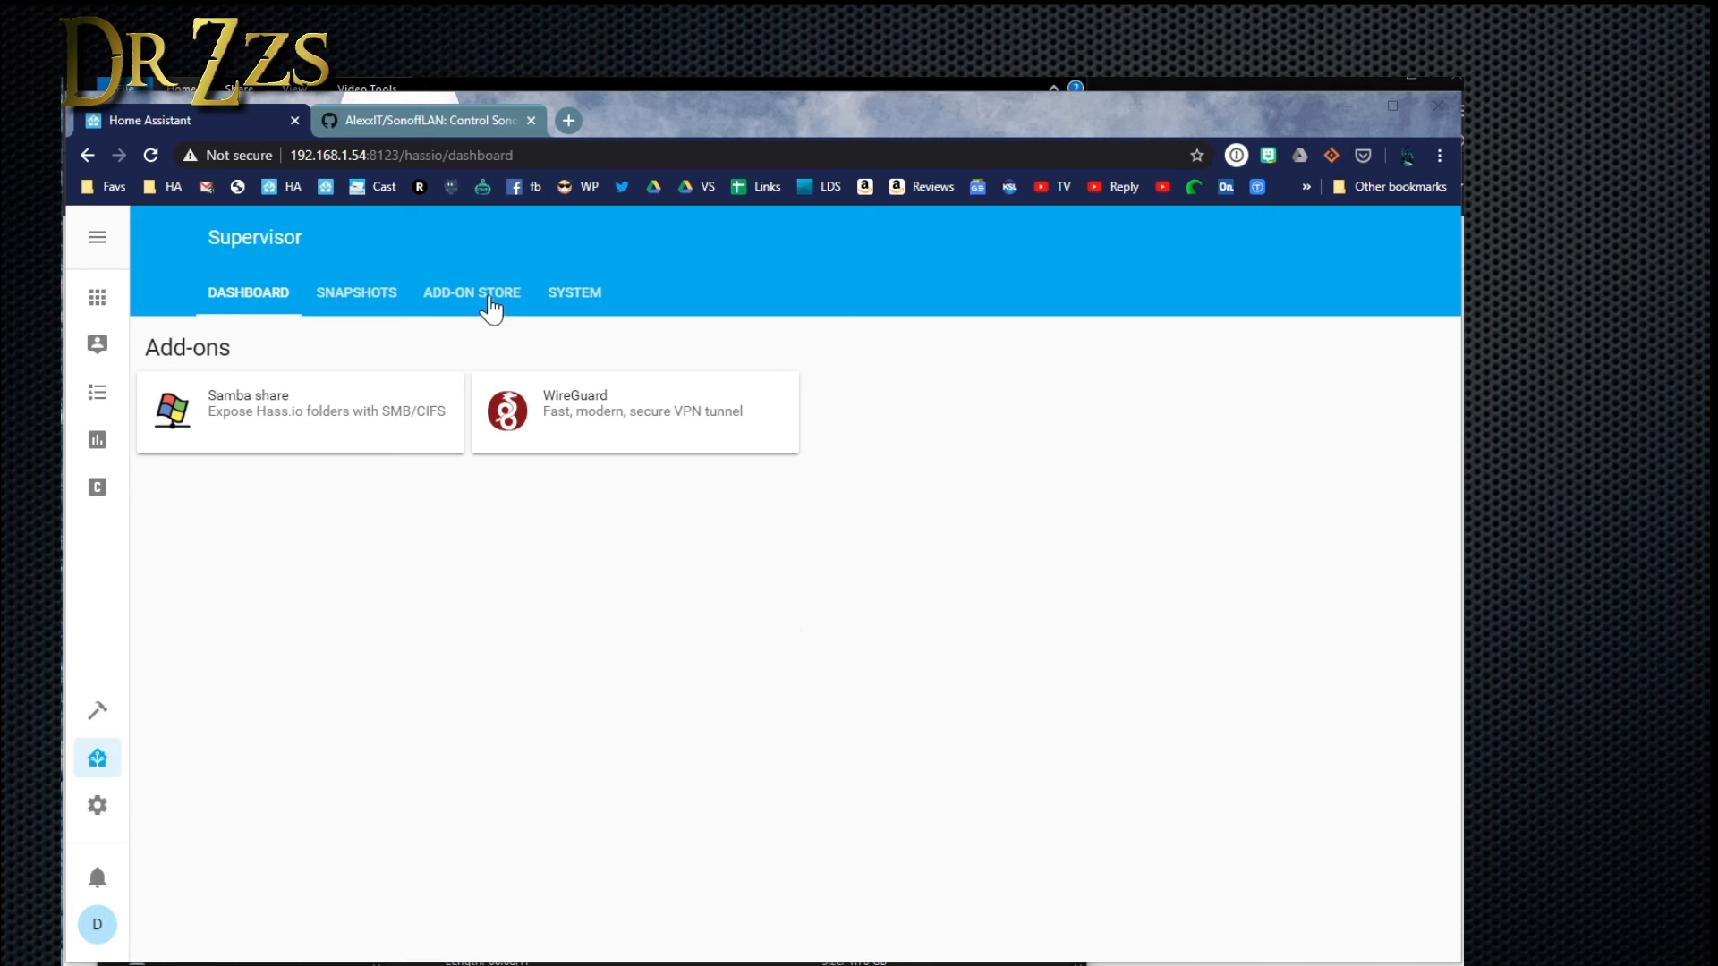
- Search the Supervisor add-on store for "conf", install Configurator and start it with auto update and show in sidebar enabled
{"action": "left_click", "coordinate": [478, 298]}
{"action": "left_click", "coordinate": [303, 601]}
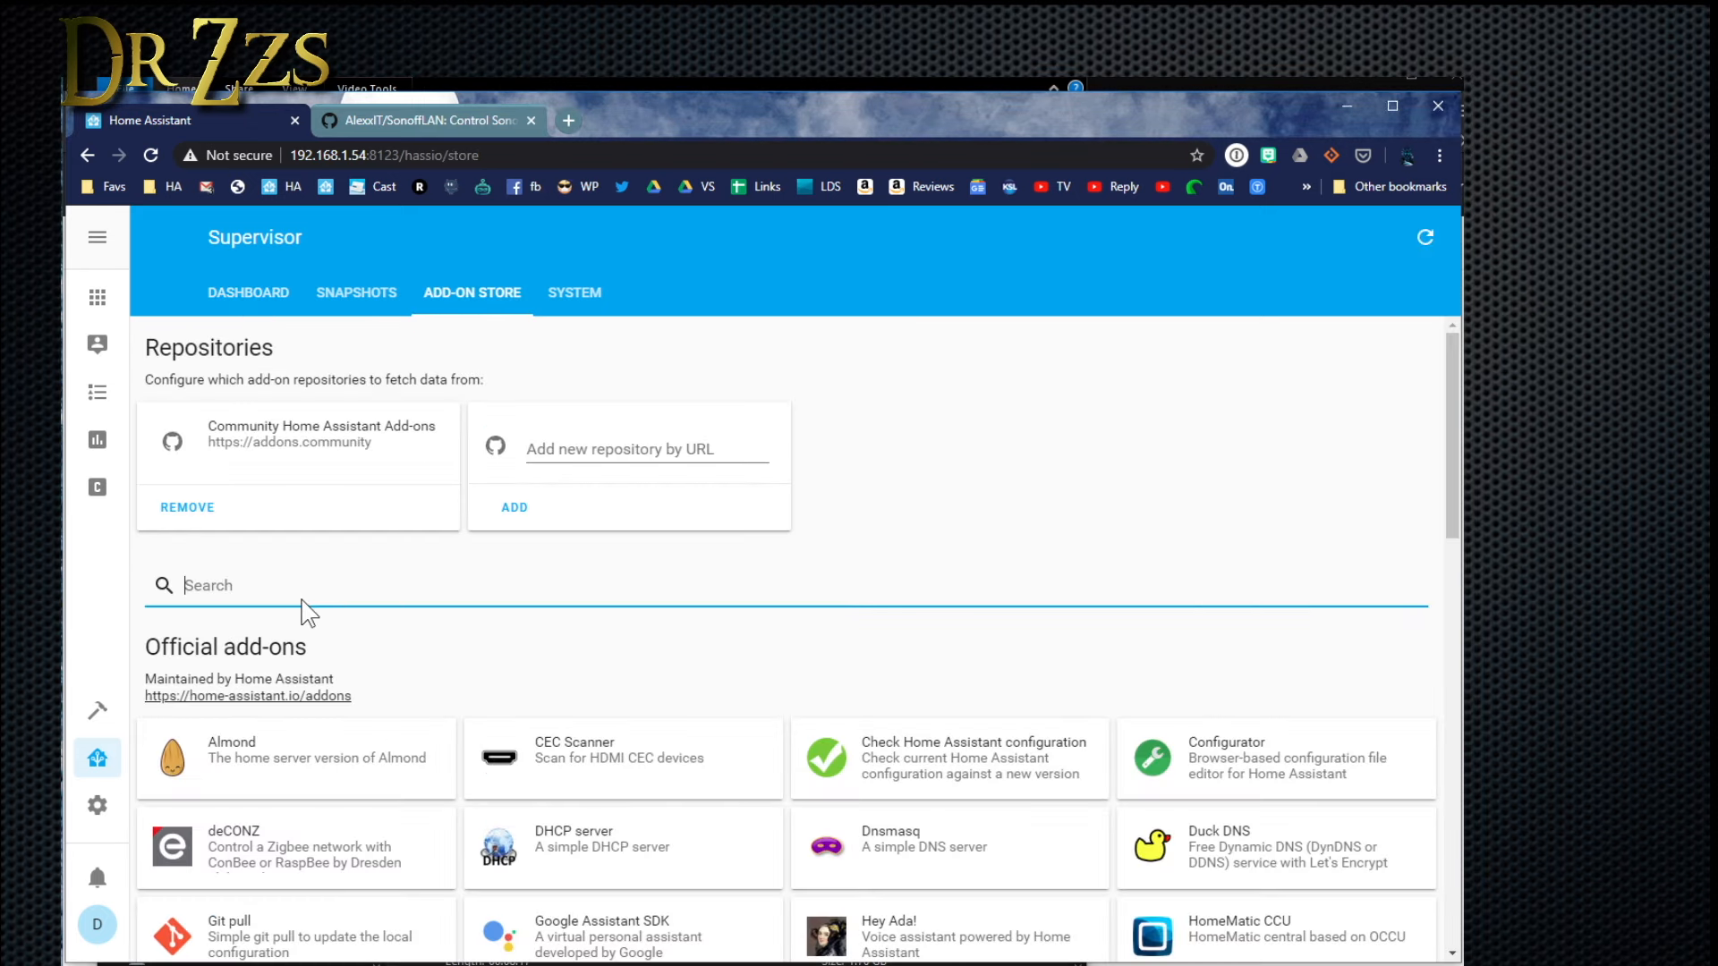
{"action": "type", "text": "conf"}
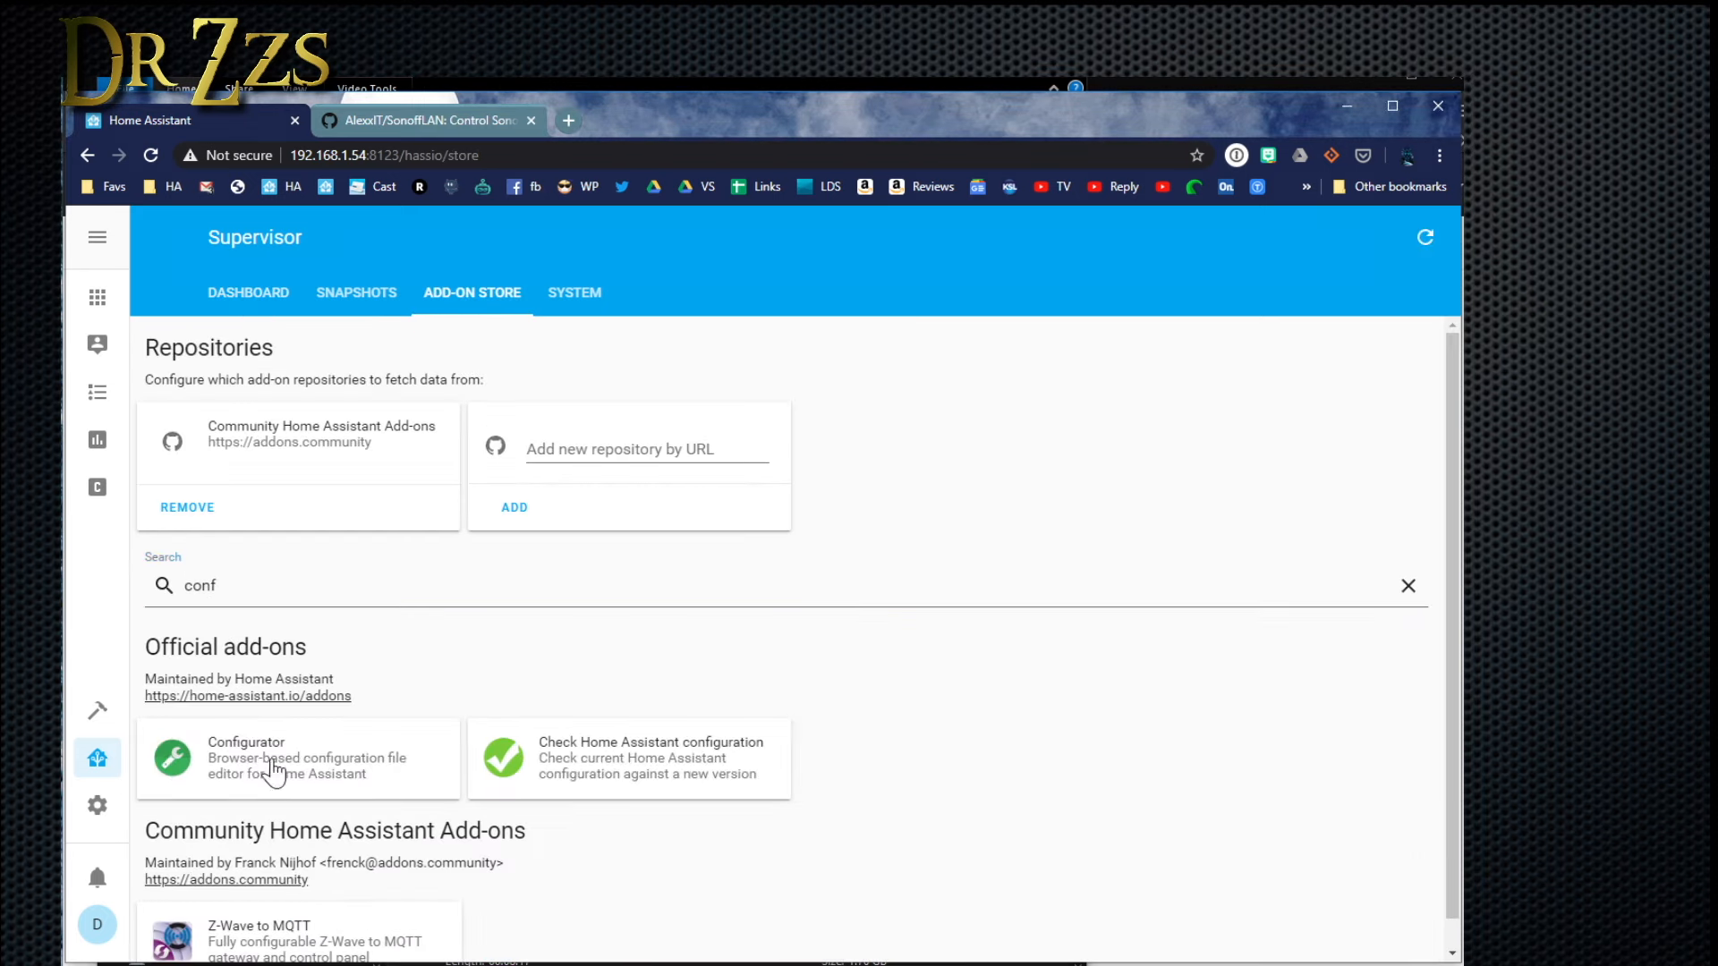
{"action": "left_click", "coordinate": [274, 770]}
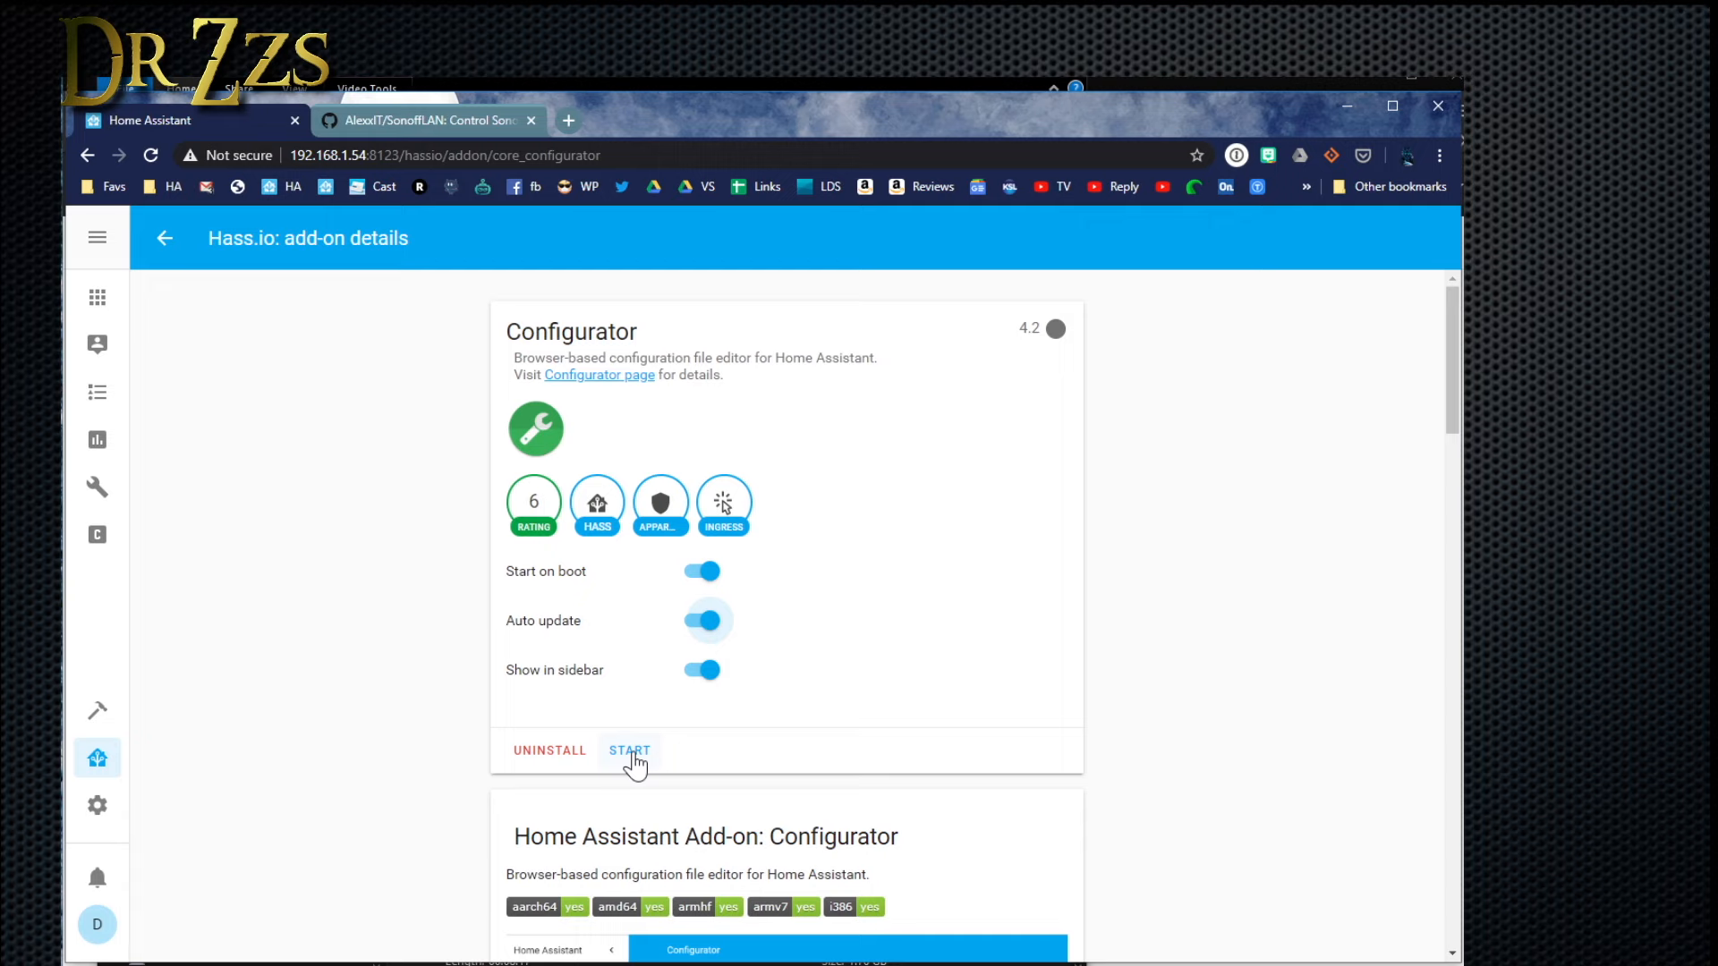
{"action": "left_click", "coordinate": [631, 751]}
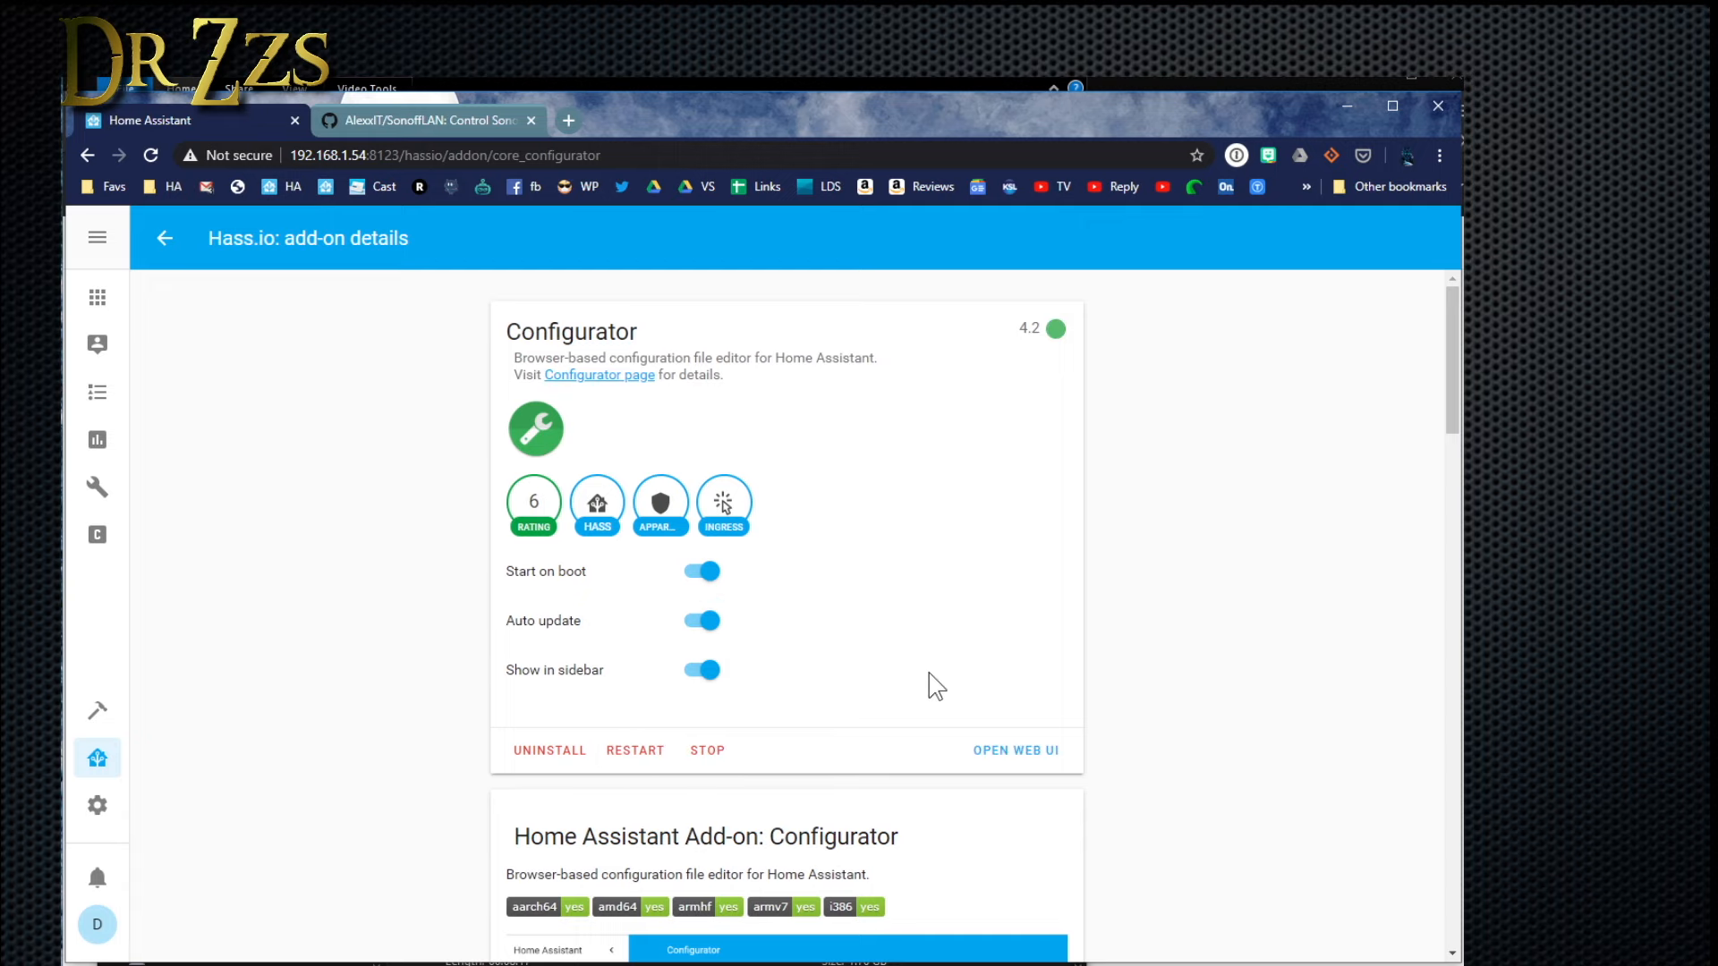
- Open the Configurator web interface and load configuration.yaml from the config folder
{"action": "left_click", "coordinate": [1020, 752]}
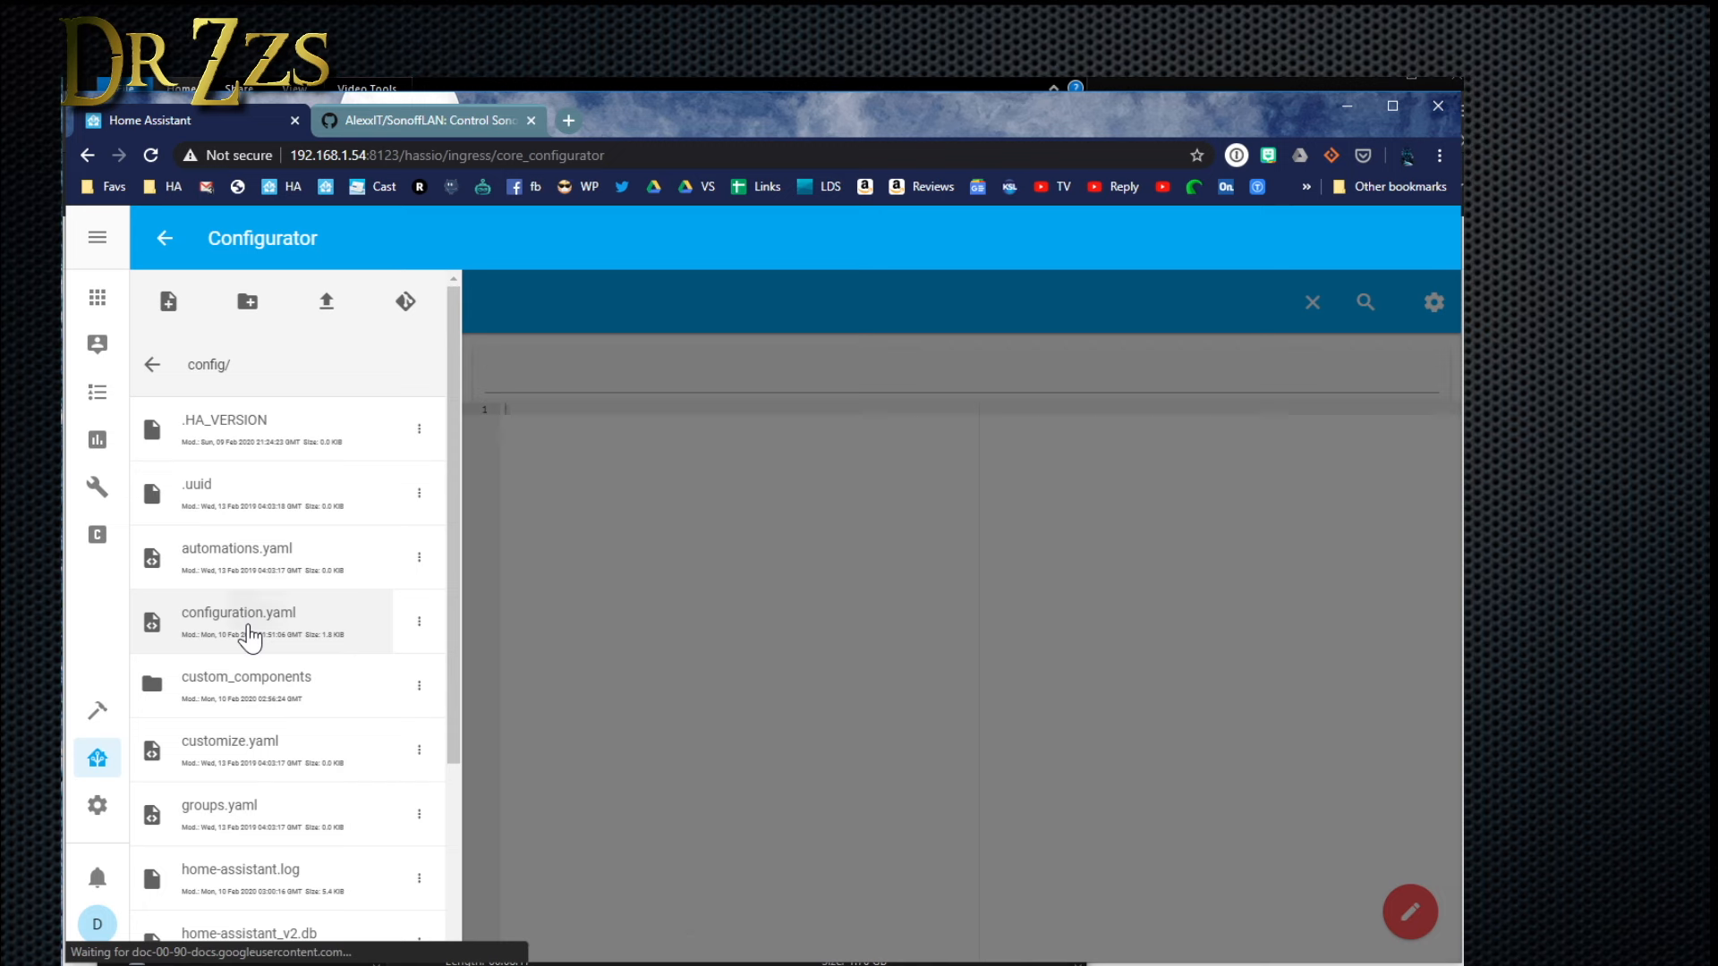
{"action": "left_click", "coordinate": [251, 638]}
{"action": "scroll", "coordinate": [787, 635], "scroll_direction": "down", "scroll_amount": 5}
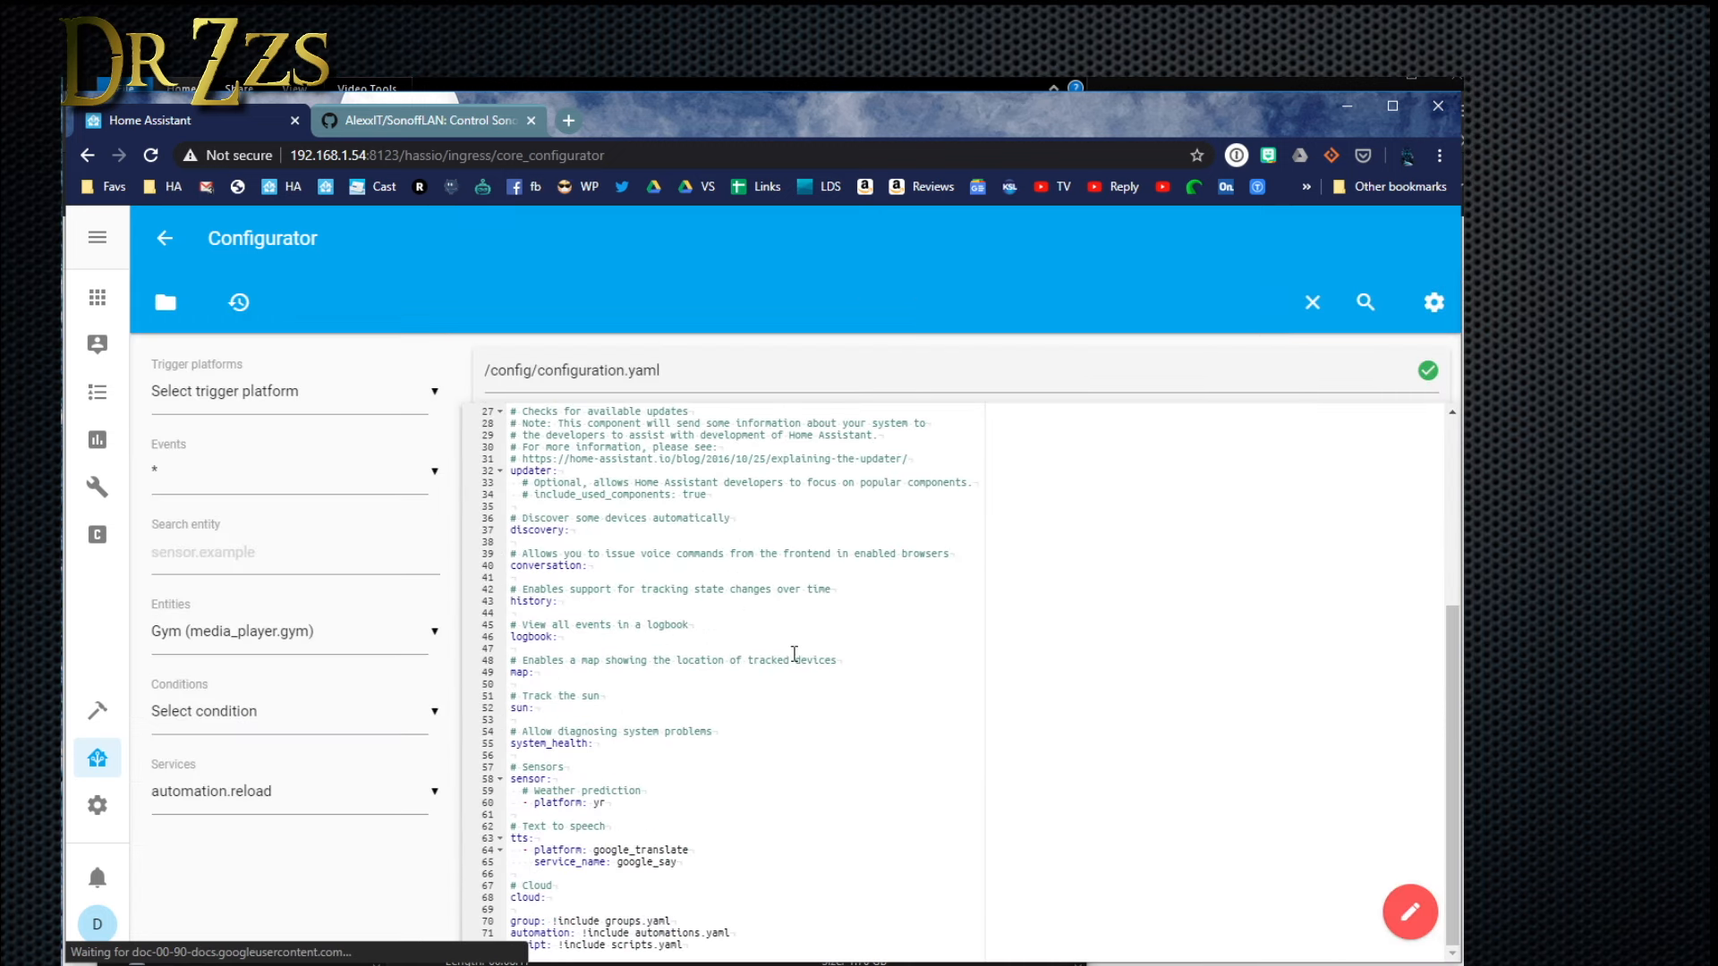
- Add a sonoff block above the Sensors section with username !secret sonoff_user and password !secret sonoff_pw, and save configuration.yaml
{"action": "left_click", "coordinate": [769, 755]}
{"action": "key", "text": "Return"}
{"action": "type", "text": "sonoff:"}
{"action": "key", "text": "Return"}
{"action": "type", "text": "username:"}
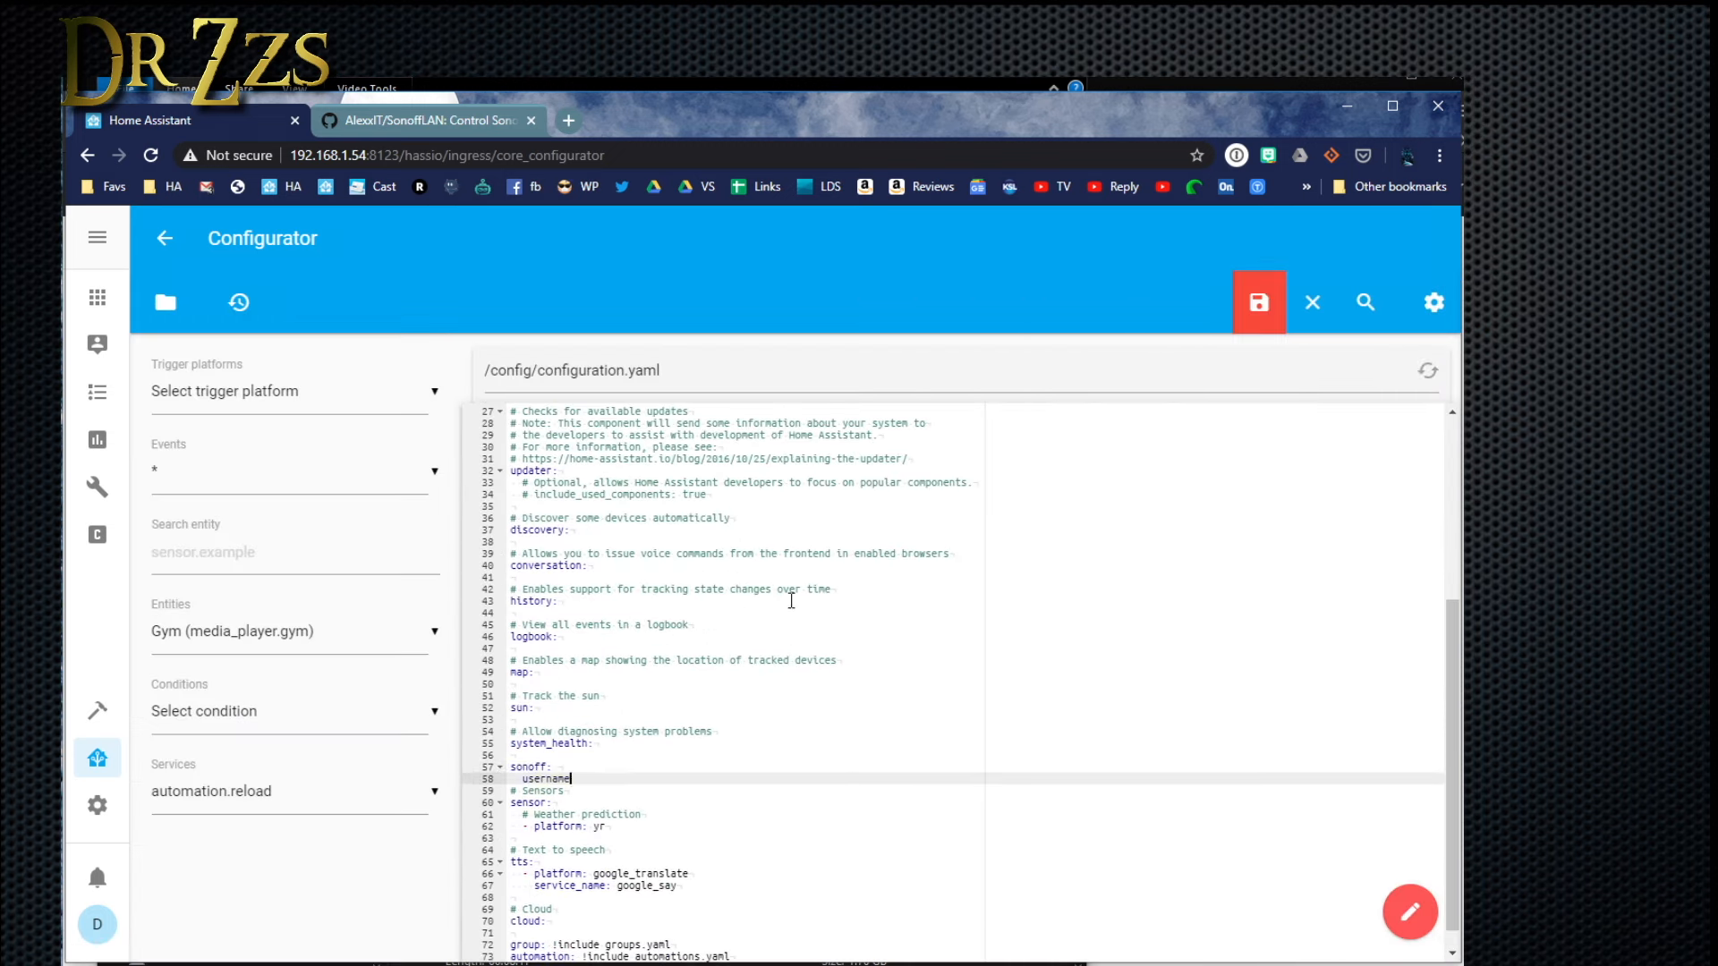
{"action": "key", "text": "Return"}
{"action": "type", "text": "password:"}
{"action": "key", "text": "Up"}
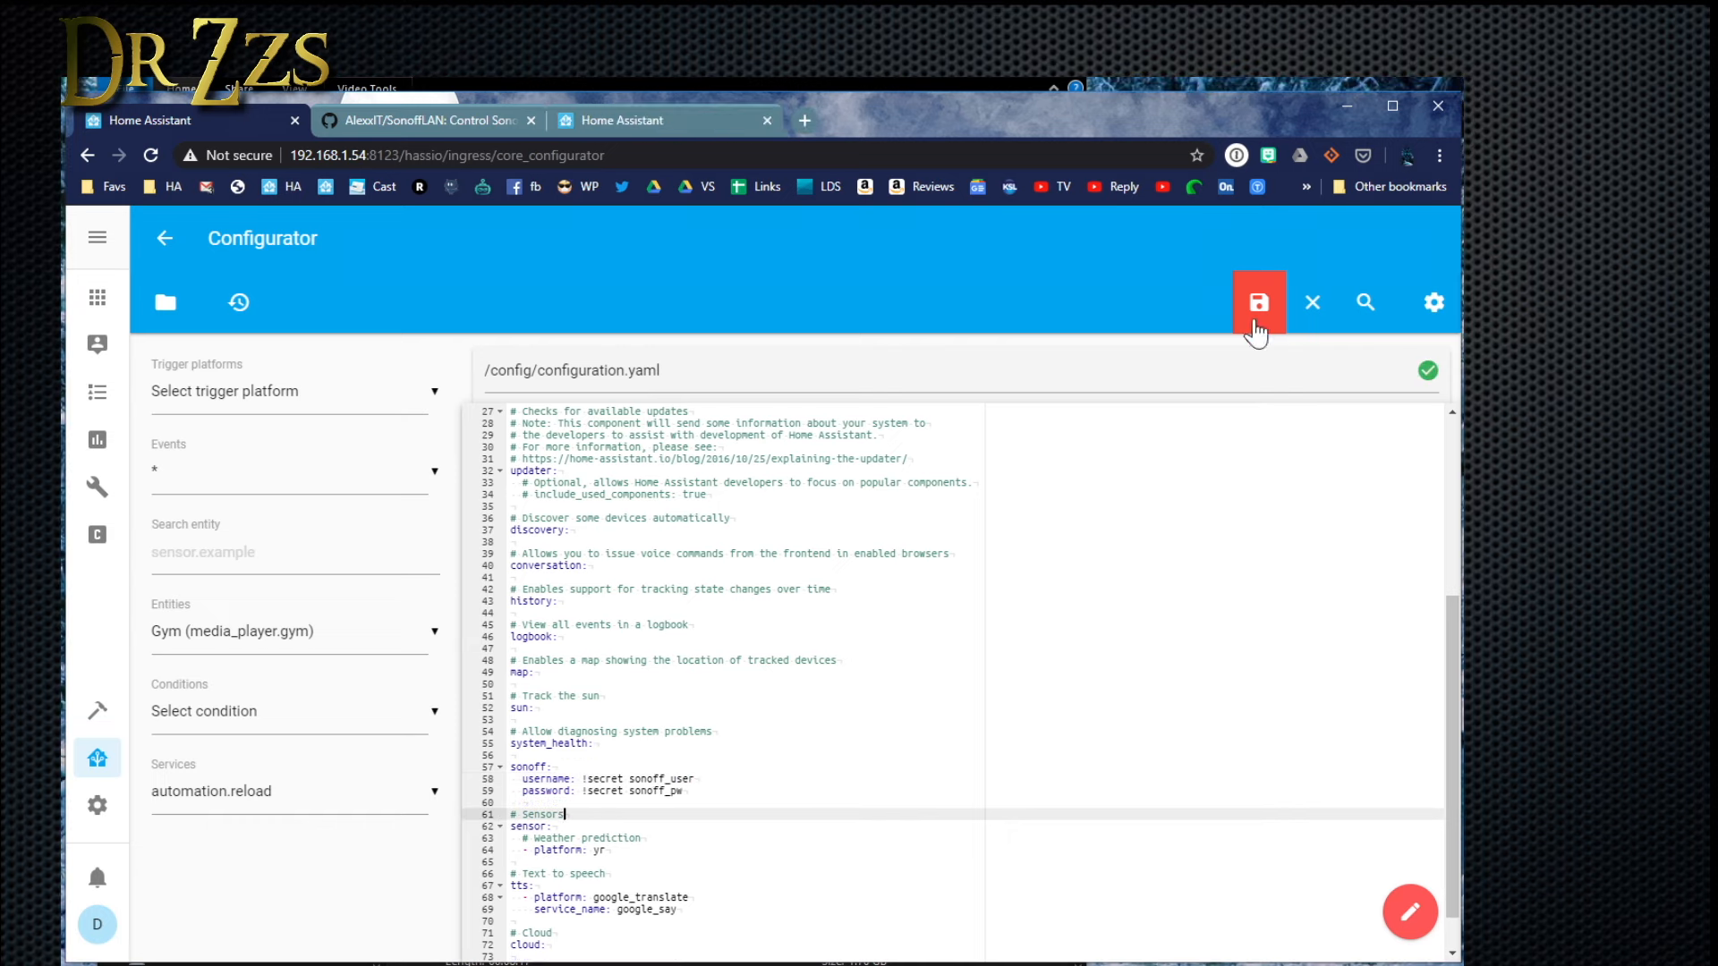
{"action": "left_click", "coordinate": [1258, 308]}
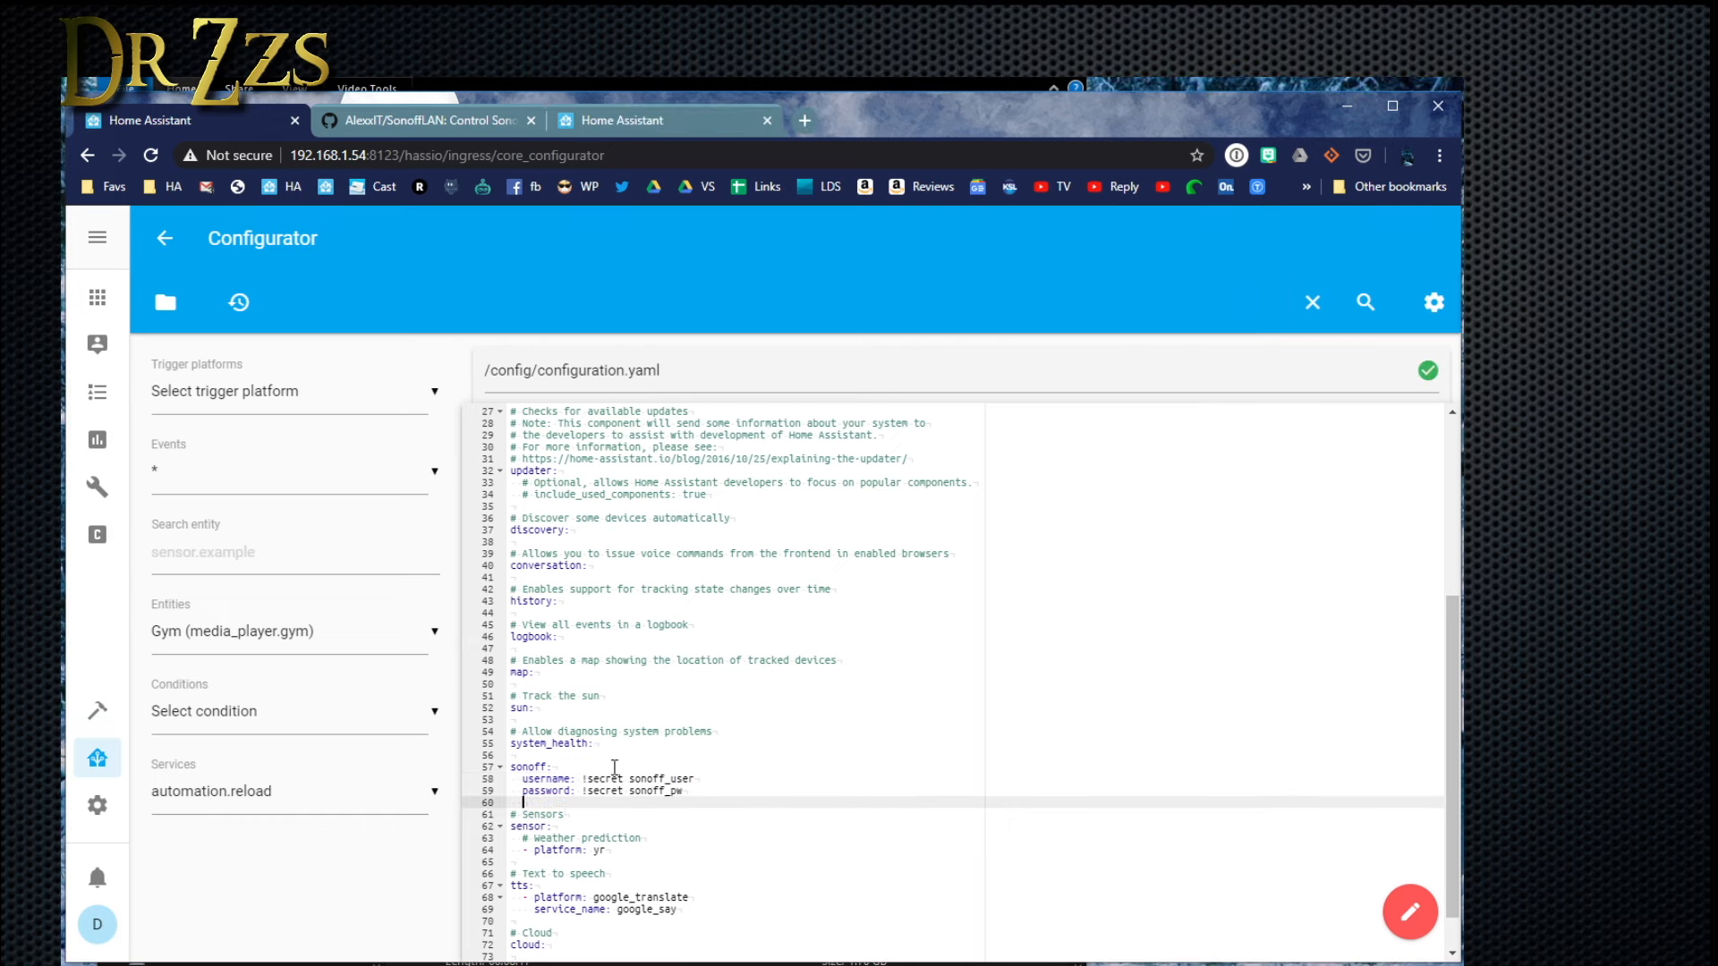
- Validate the configuration in Server Controls and restart Home Assistant
{"action": "left_click", "coordinate": [96, 805]}
{"action": "left_click", "coordinate": [788, 796]}
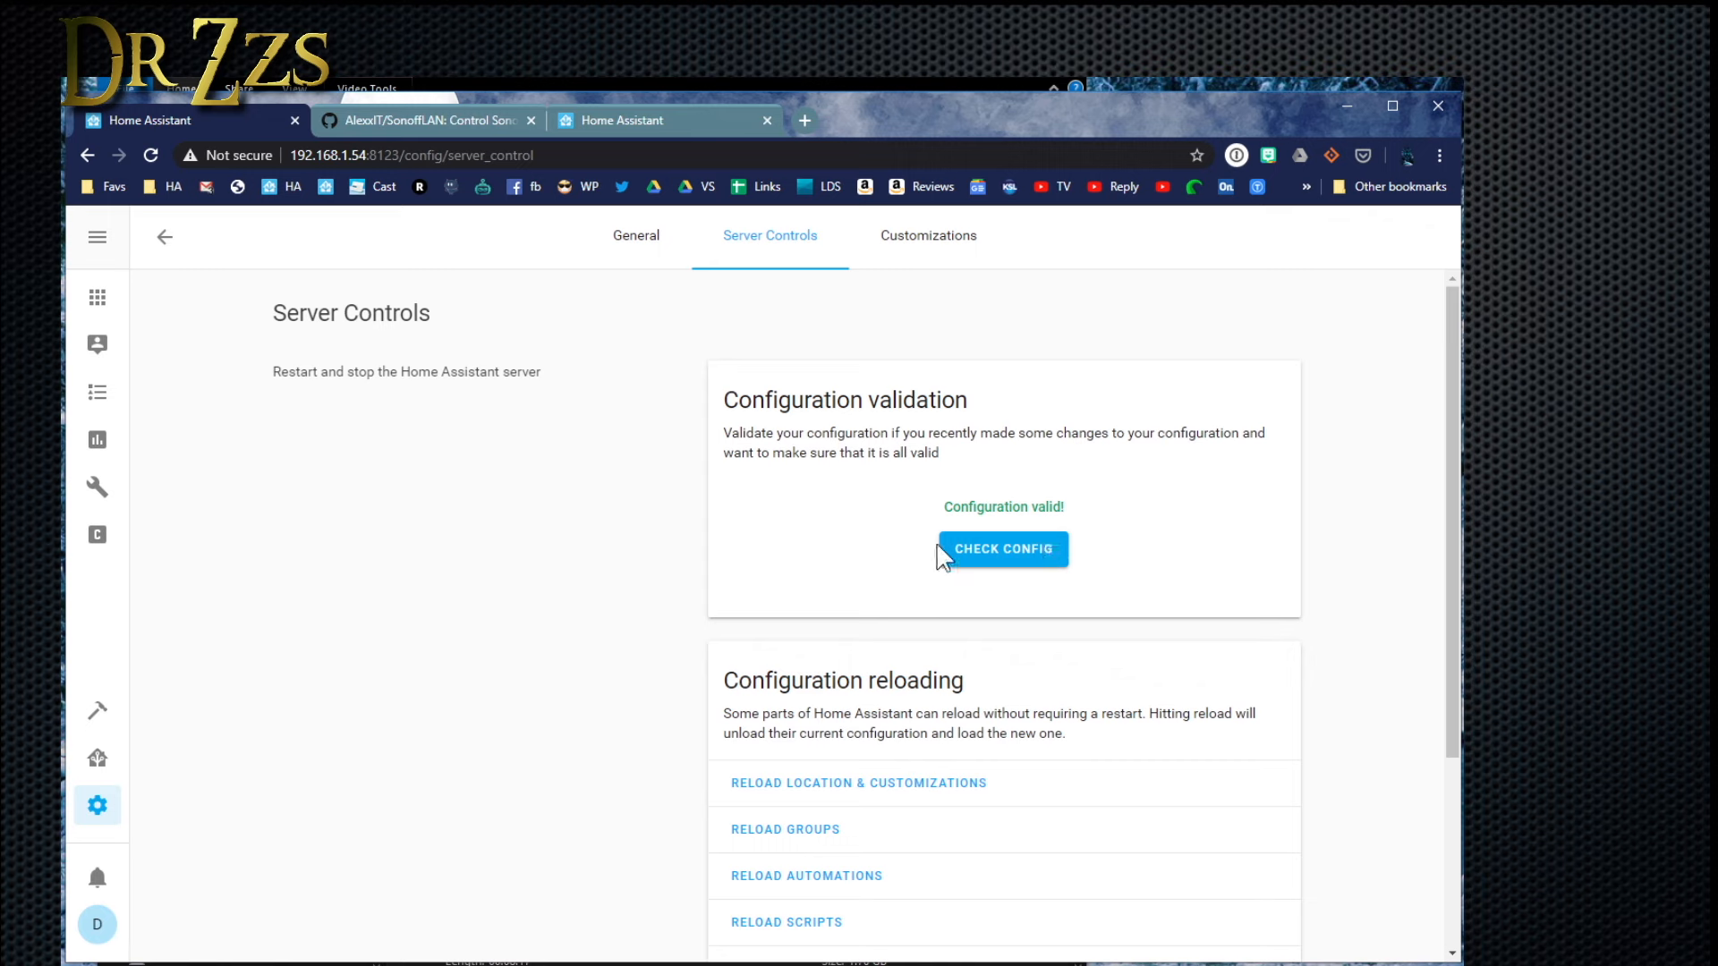
{"action": "scroll", "coordinate": [993, 703], "scroll_direction": "down", "scroll_amount": 3}
{"action": "left_click", "coordinate": [775, 911]}
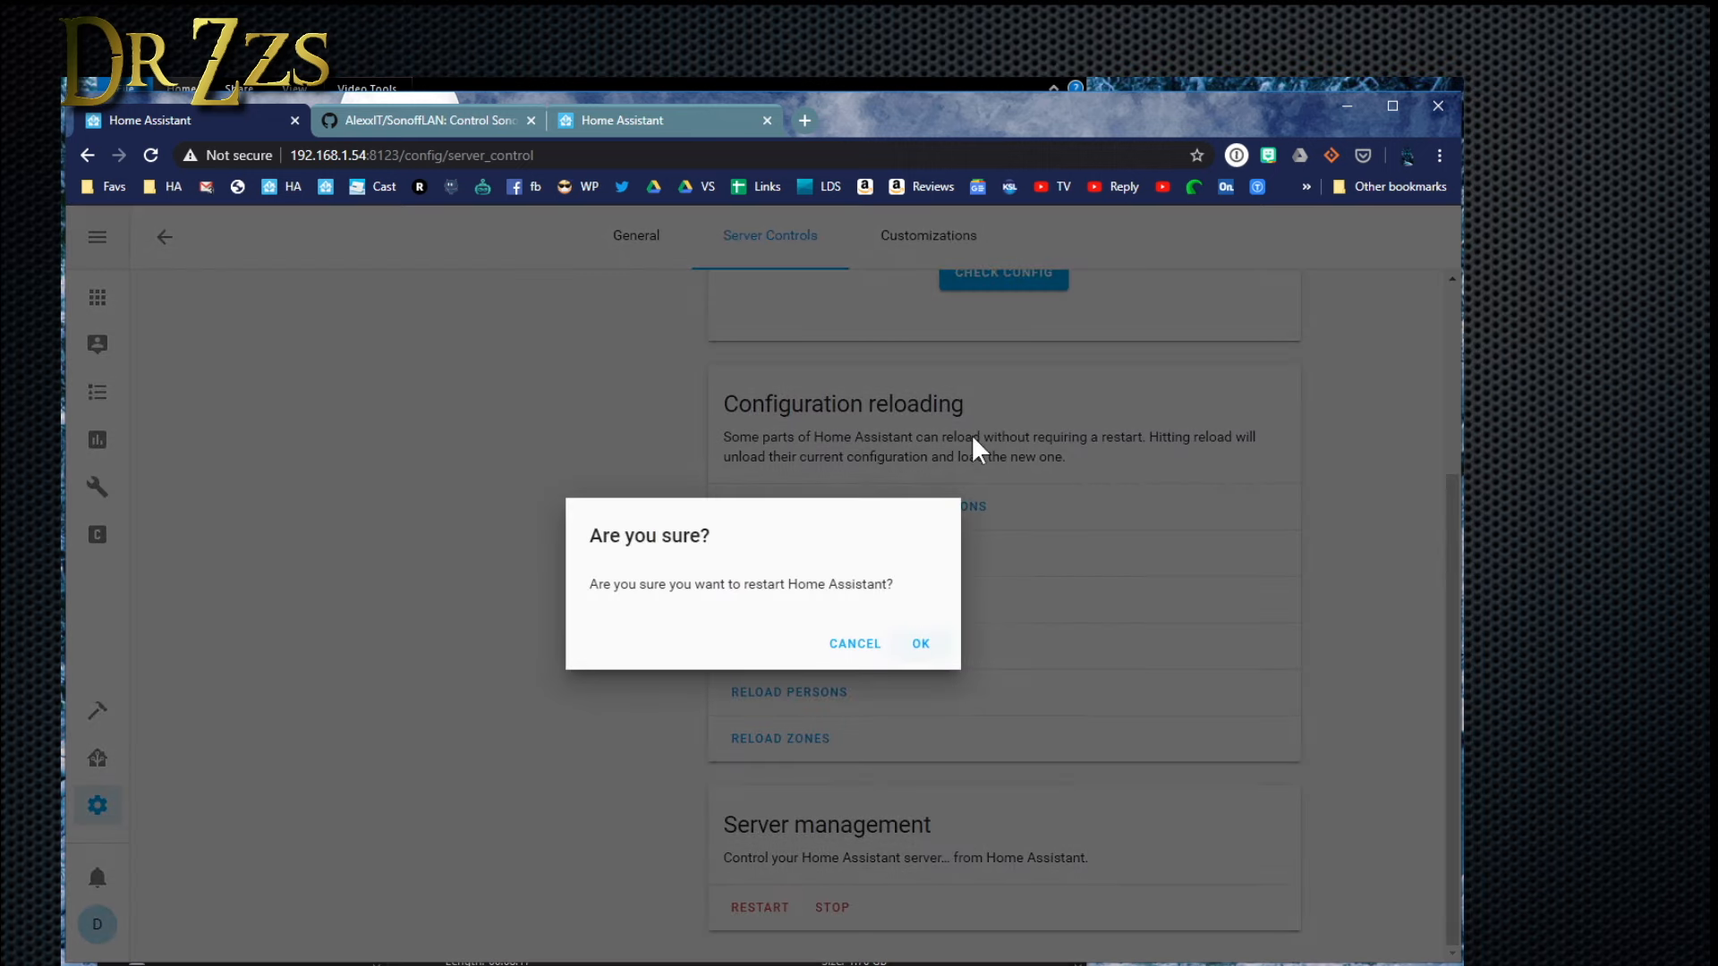
{"action": "left_click", "coordinate": [921, 645]}
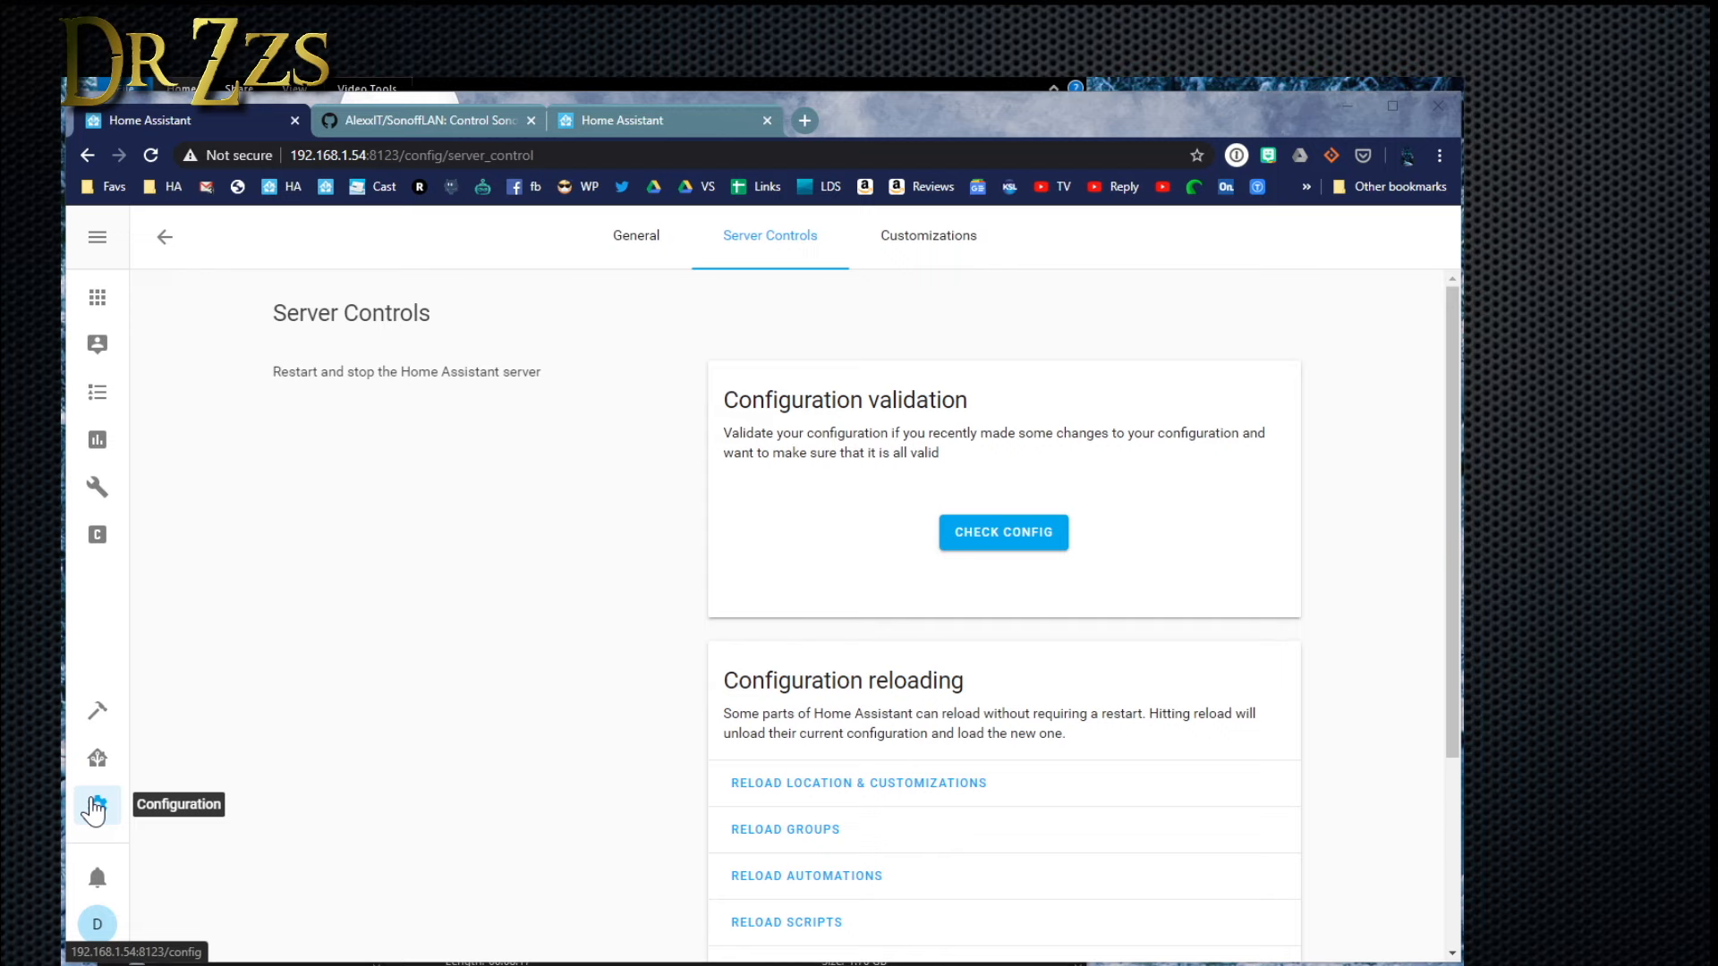
- Filter the current entities in the Developer Tools states list by "sonoff"
{"action": "left_click", "coordinate": [96, 710]}
{"action": "left_click", "coordinate": [232, 292]}
{"action": "left_click", "coordinate": [220, 760]}
{"action": "type", "text": "so"}
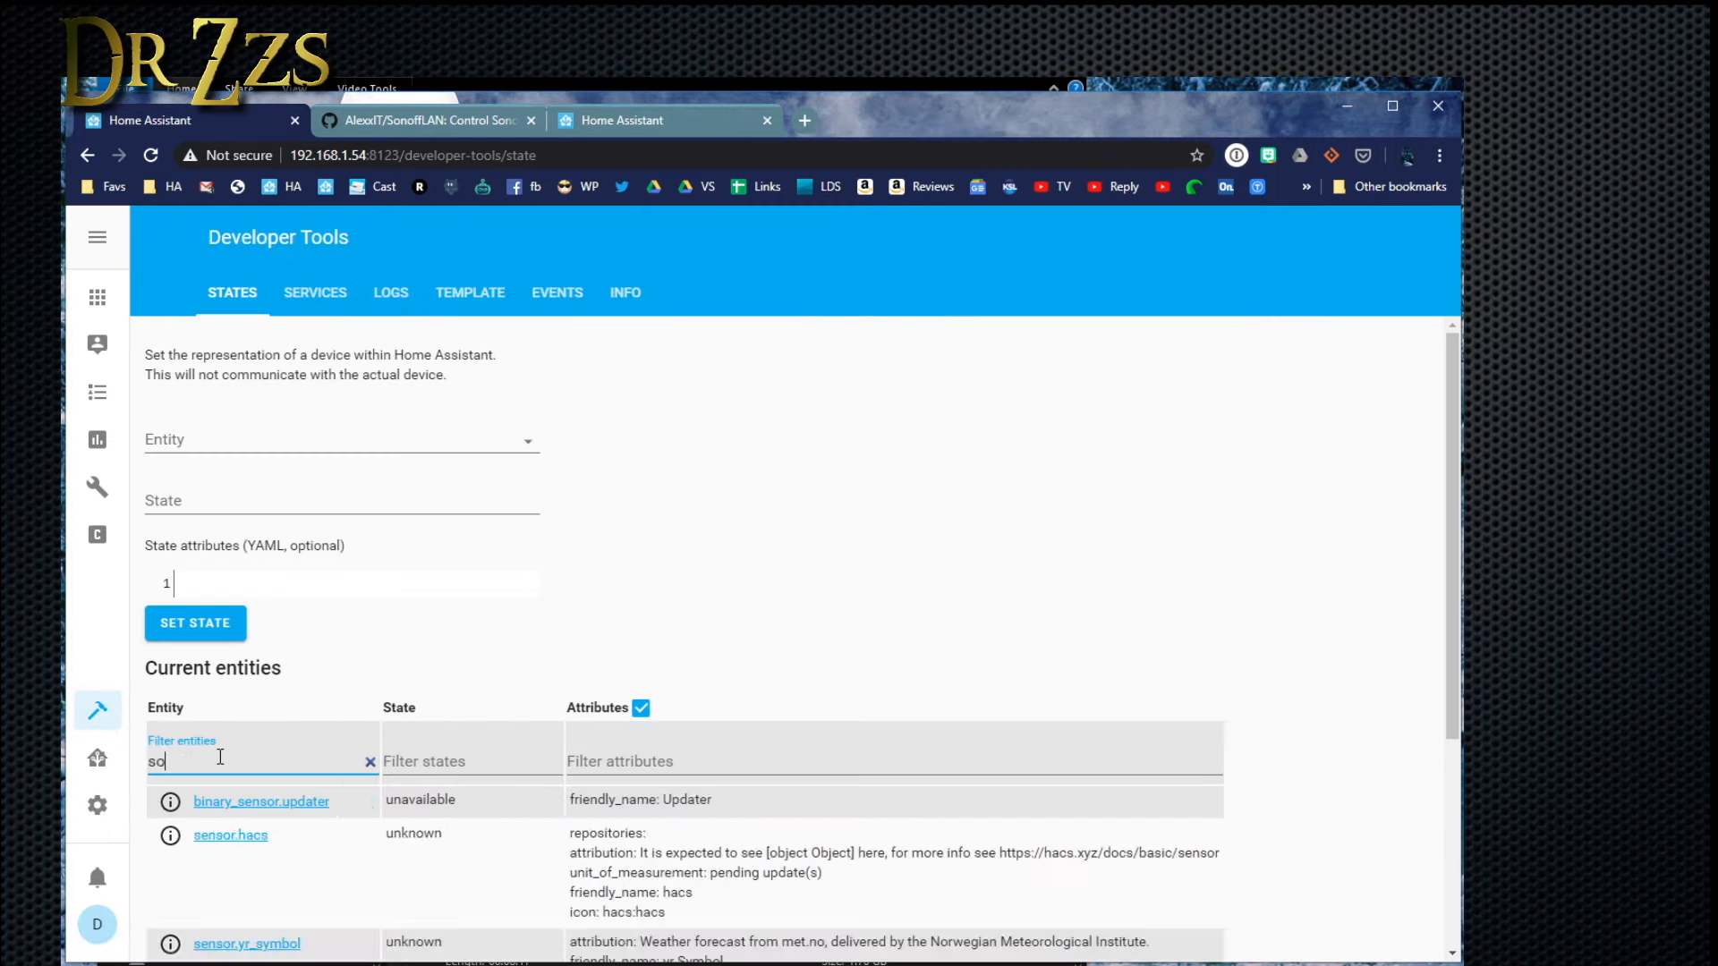
{"action": "type", "text": "noff"}
{"action": "scroll", "coordinate": [457, 783], "scroll_direction": "down", "scroll_amount": 2}
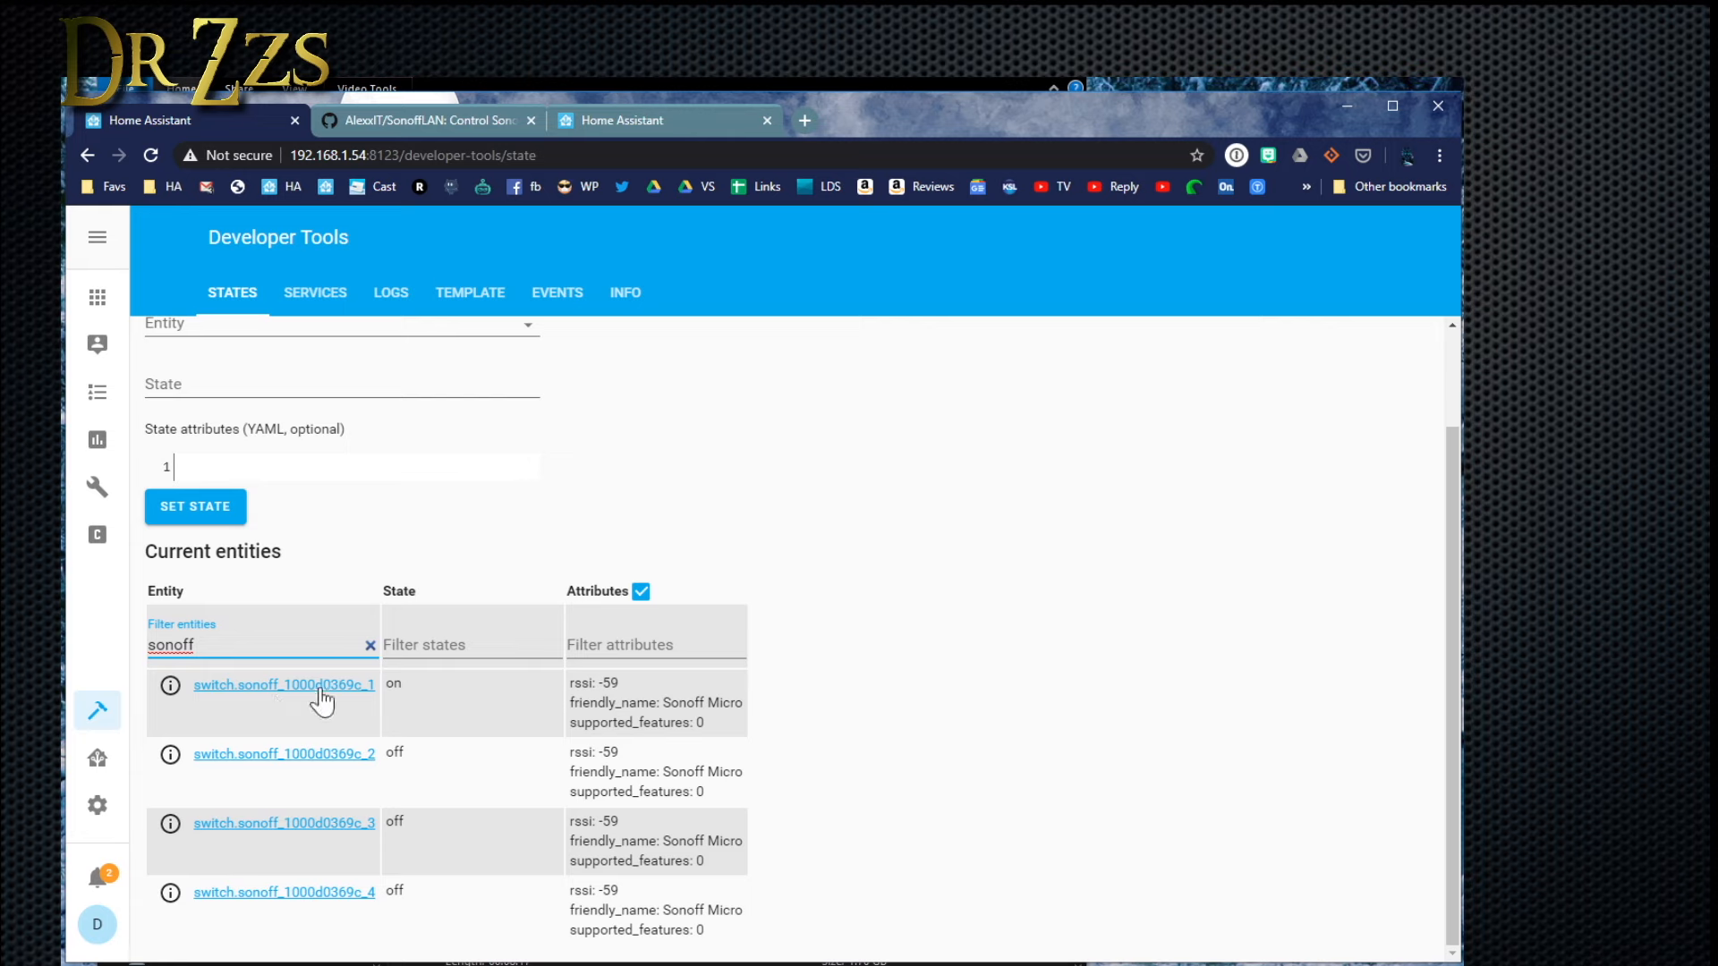
- Test the first Sonoff Micro switch entity by turning it off and on again, and close its details
{"action": "left_click", "coordinate": [170, 685]}
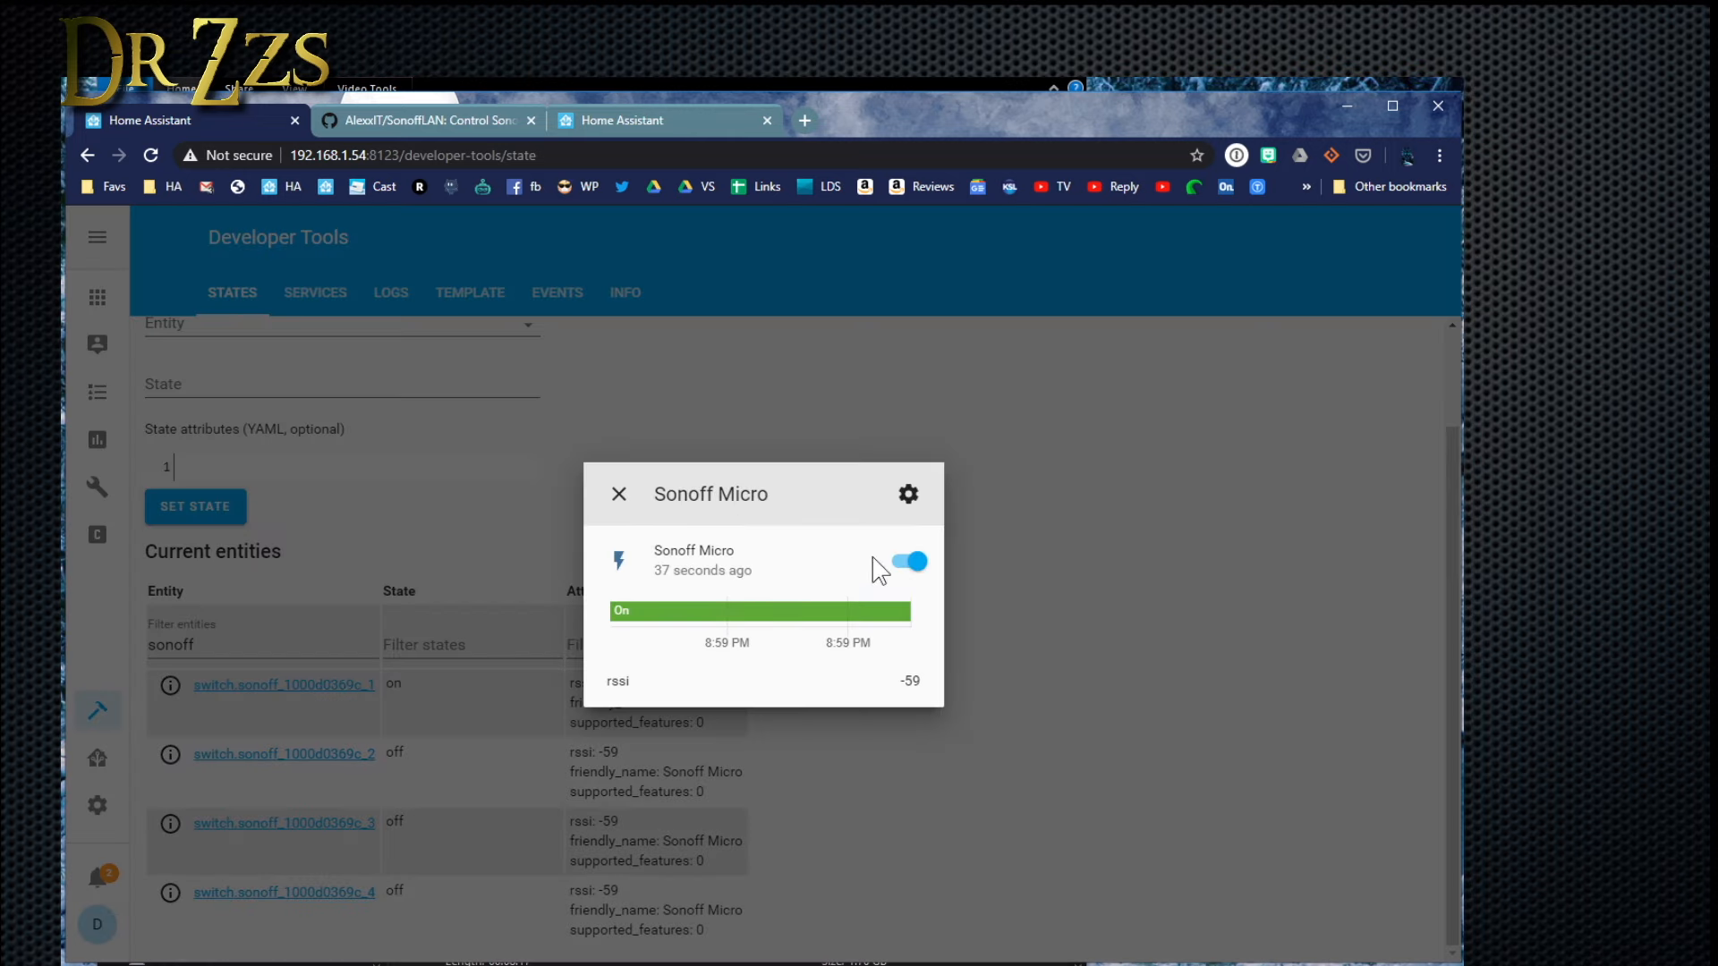
{"action": "left_click", "coordinate": [909, 564]}
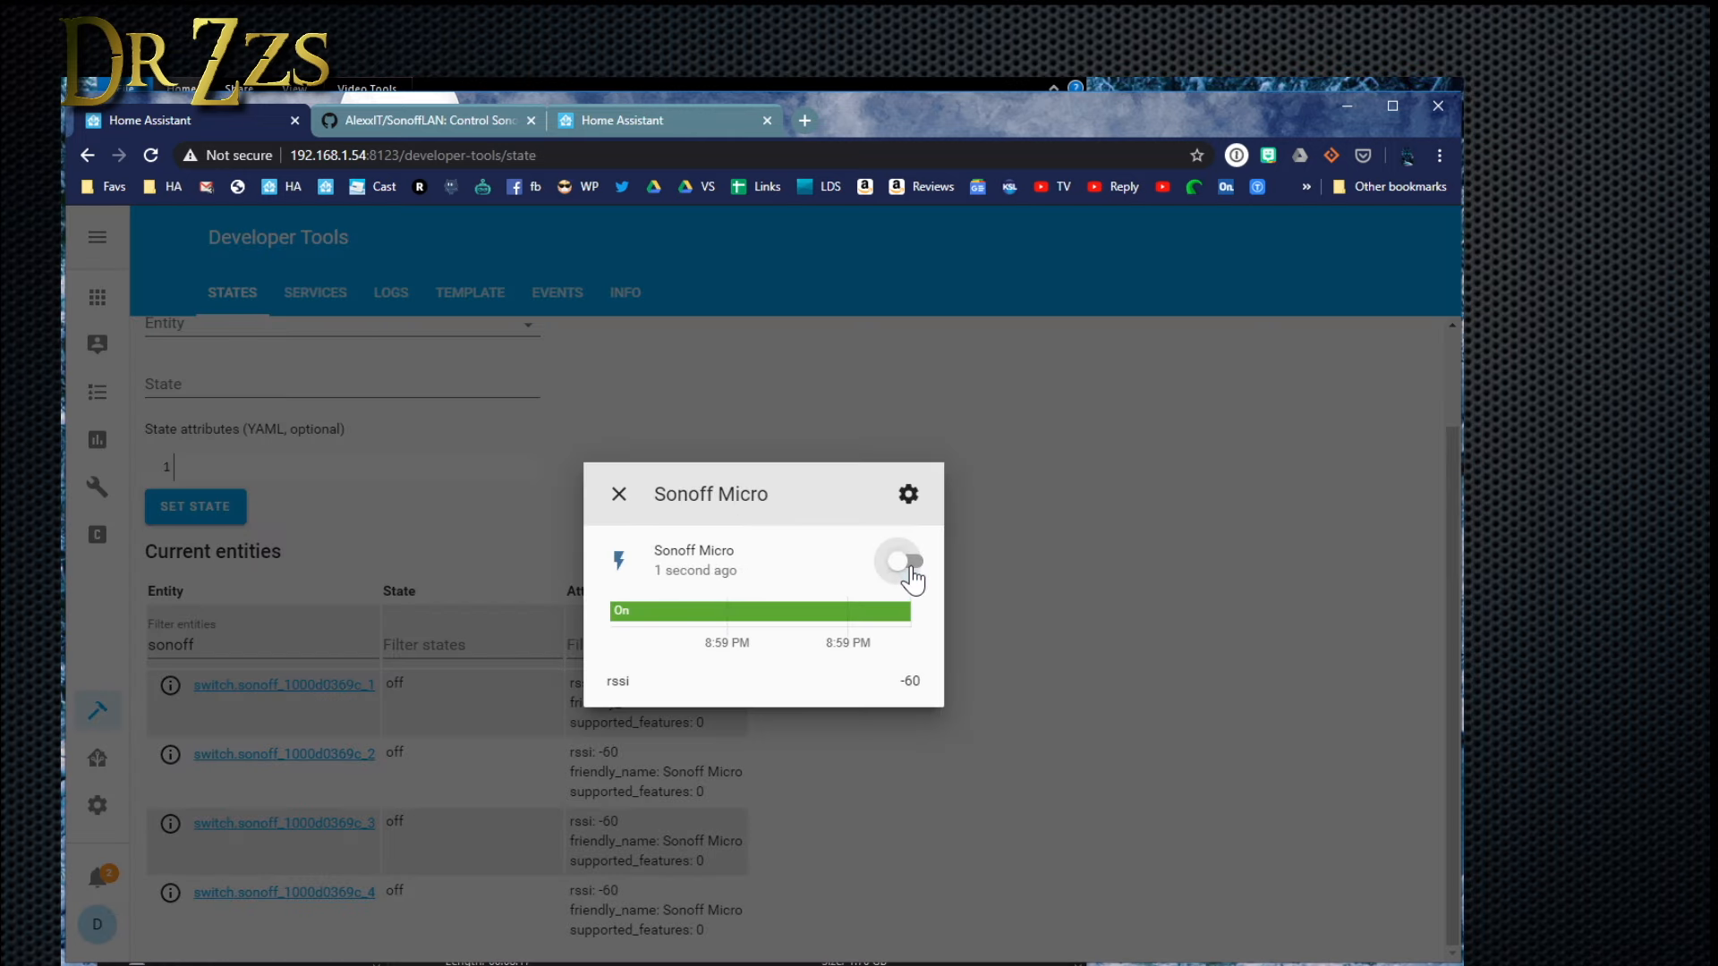
{"action": "left_click", "coordinate": [918, 571]}
{"action": "left_click", "coordinate": [621, 498]}
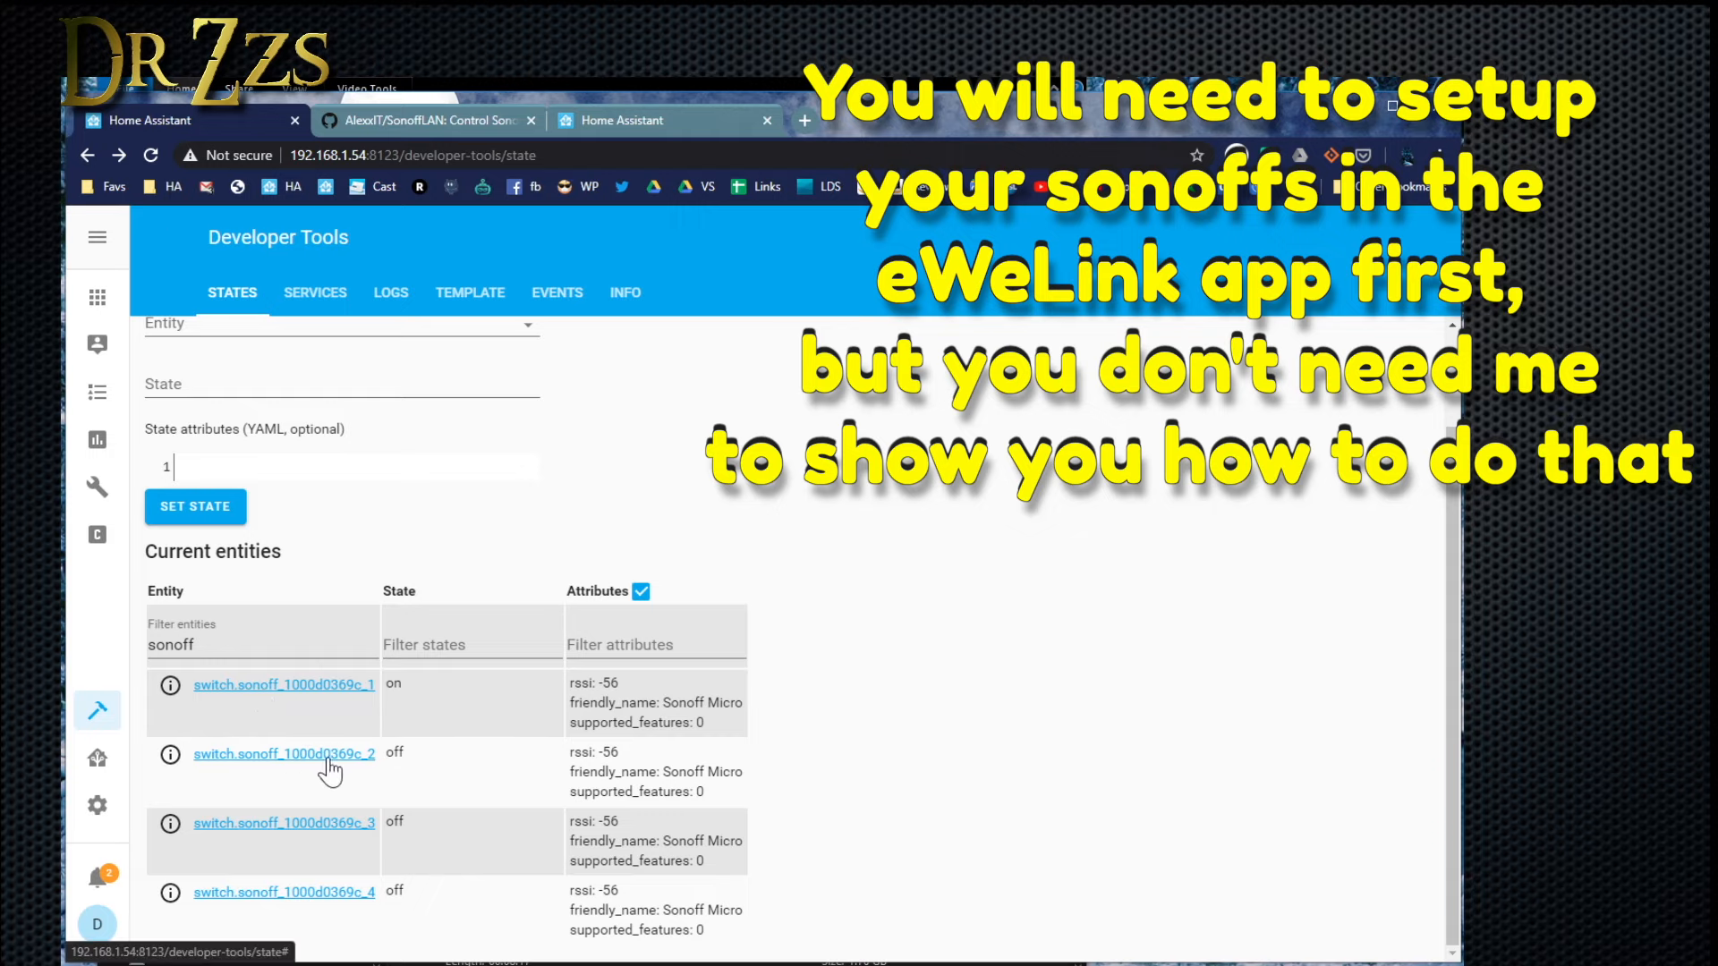
- Change the entity ID of the first Sonoff Micro switch to switch.sonoff_micro and update it
{"action": "left_click", "coordinate": [170, 685]}
{"action": "left_click", "coordinate": [909, 492]}
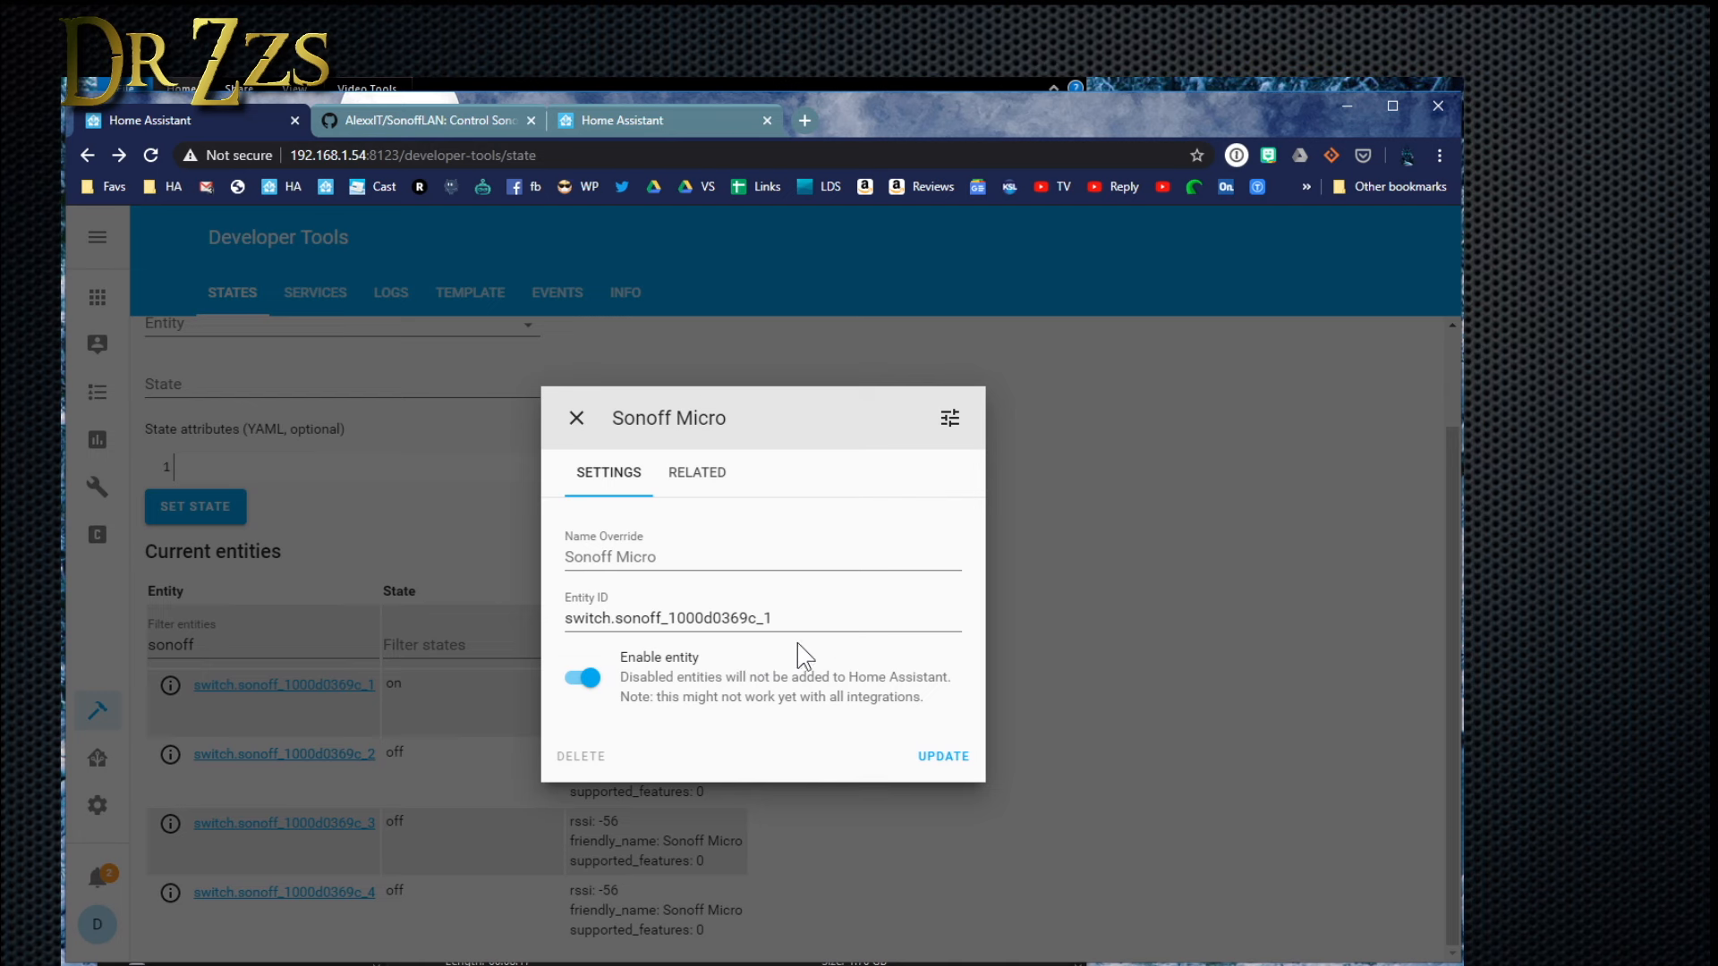
{"action": "left_click_drag", "start_coordinate": [777, 620], "coordinate": [689, 651]}
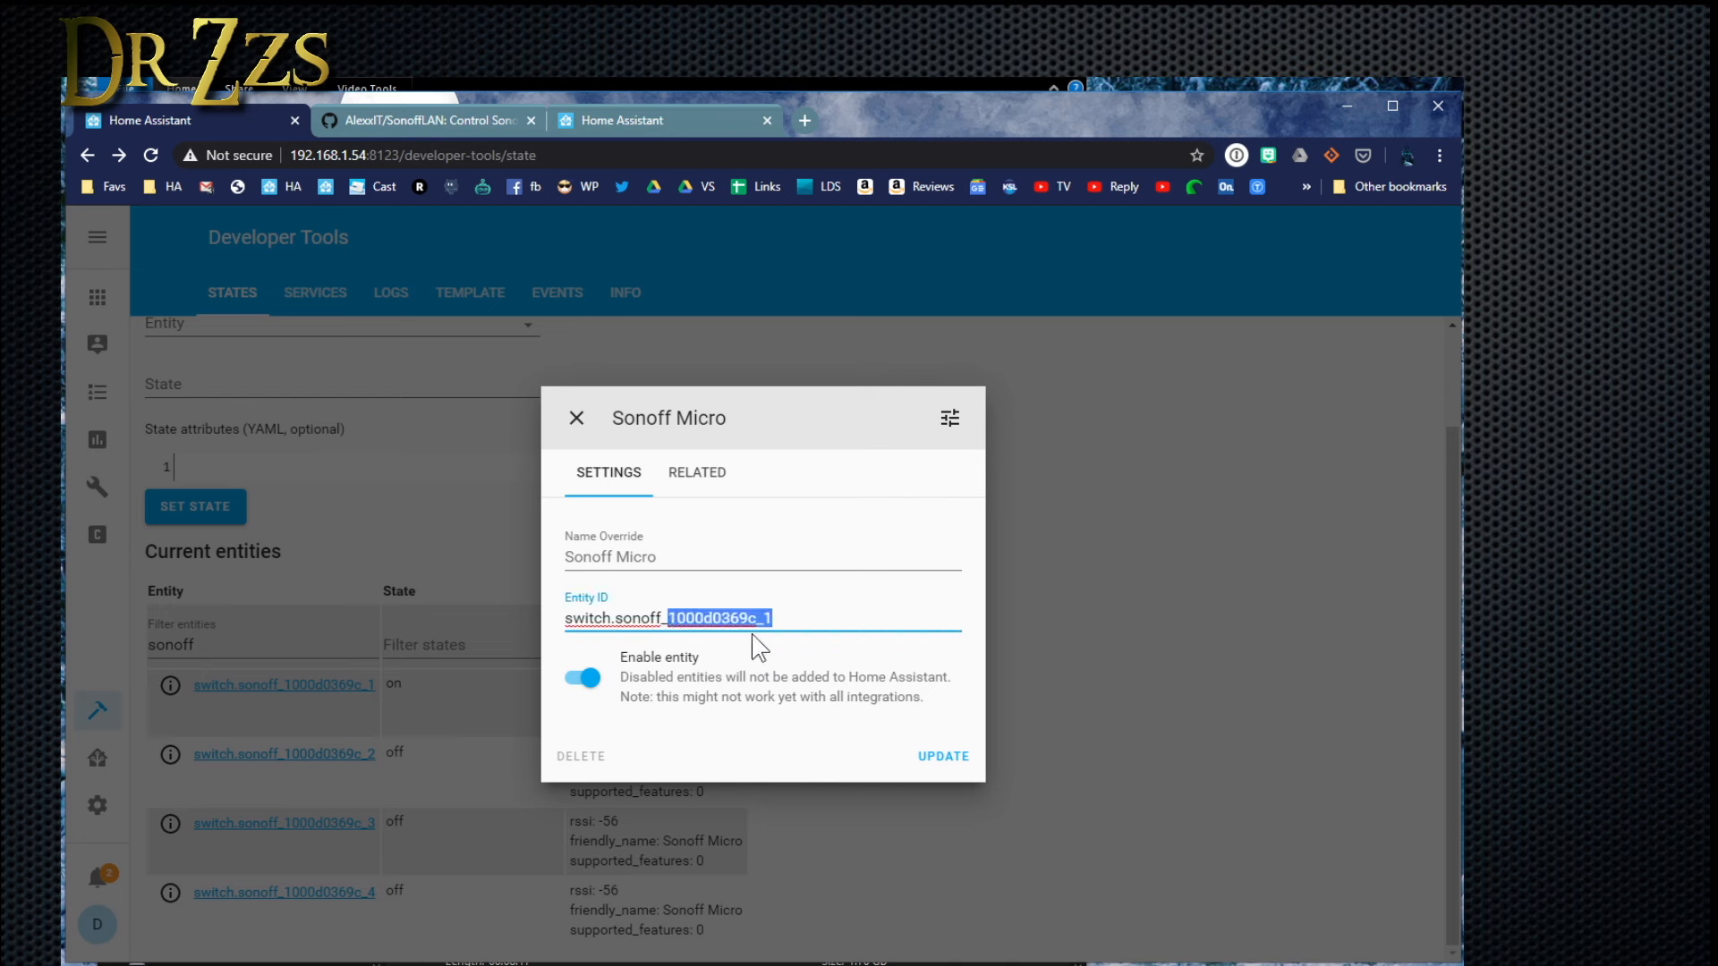
{"action": "type", "text": "micro"}
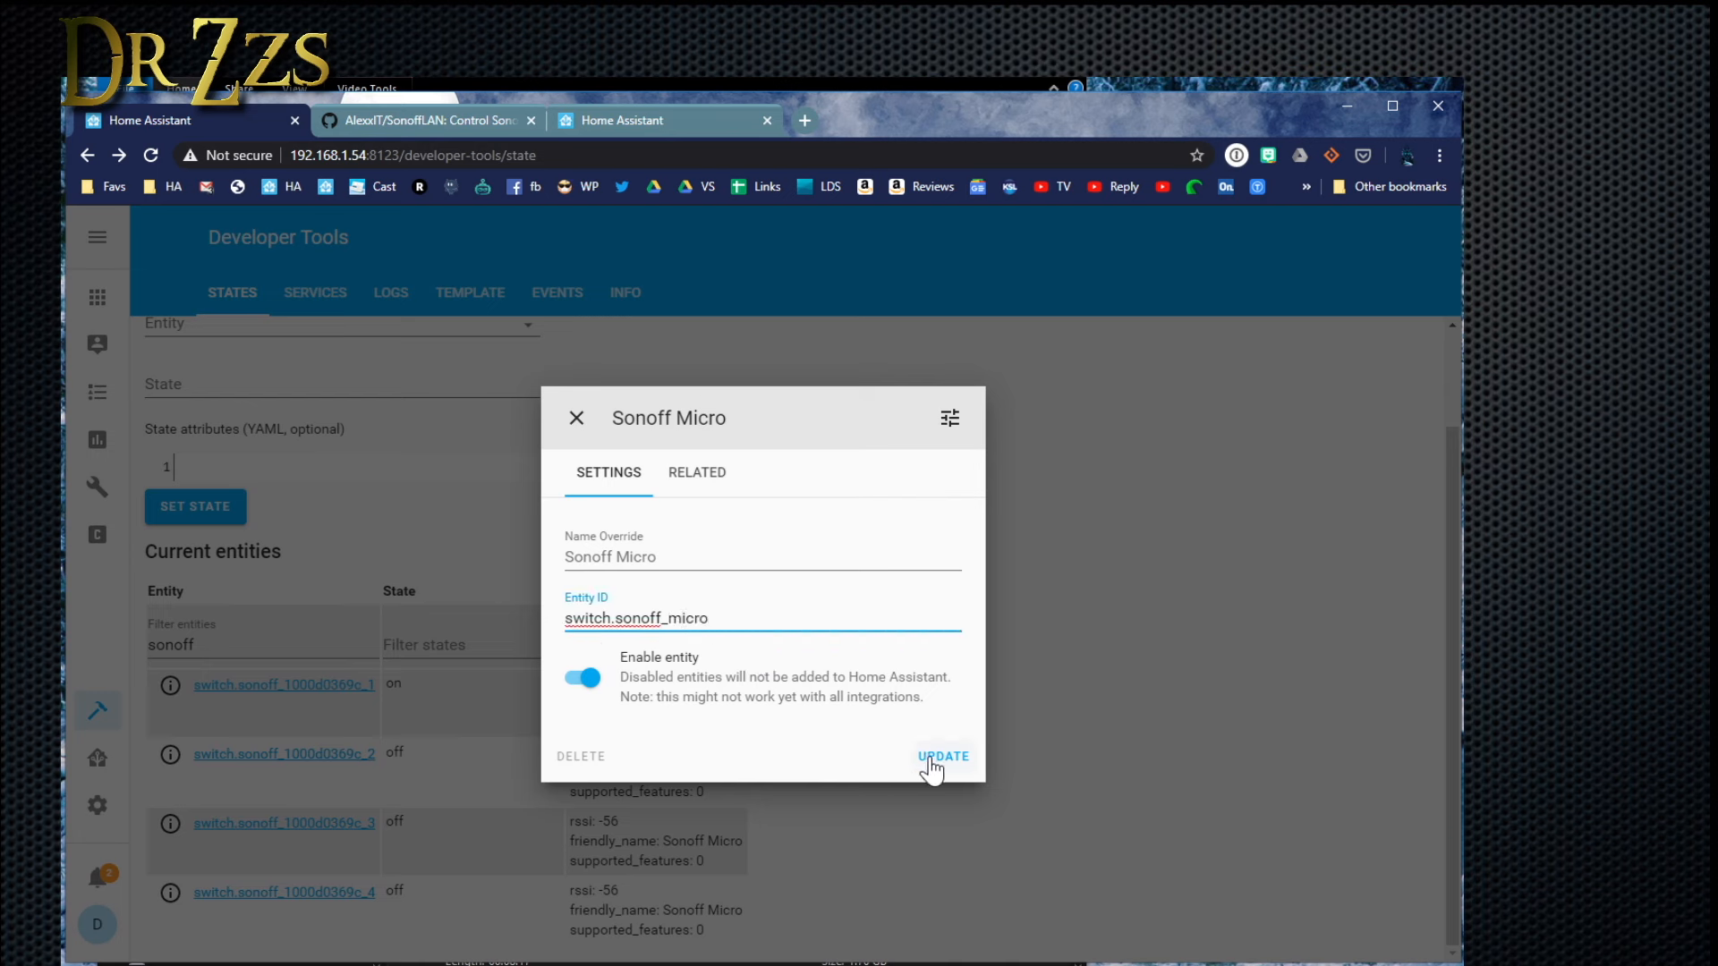
{"action": "left_click", "coordinate": [946, 760]}
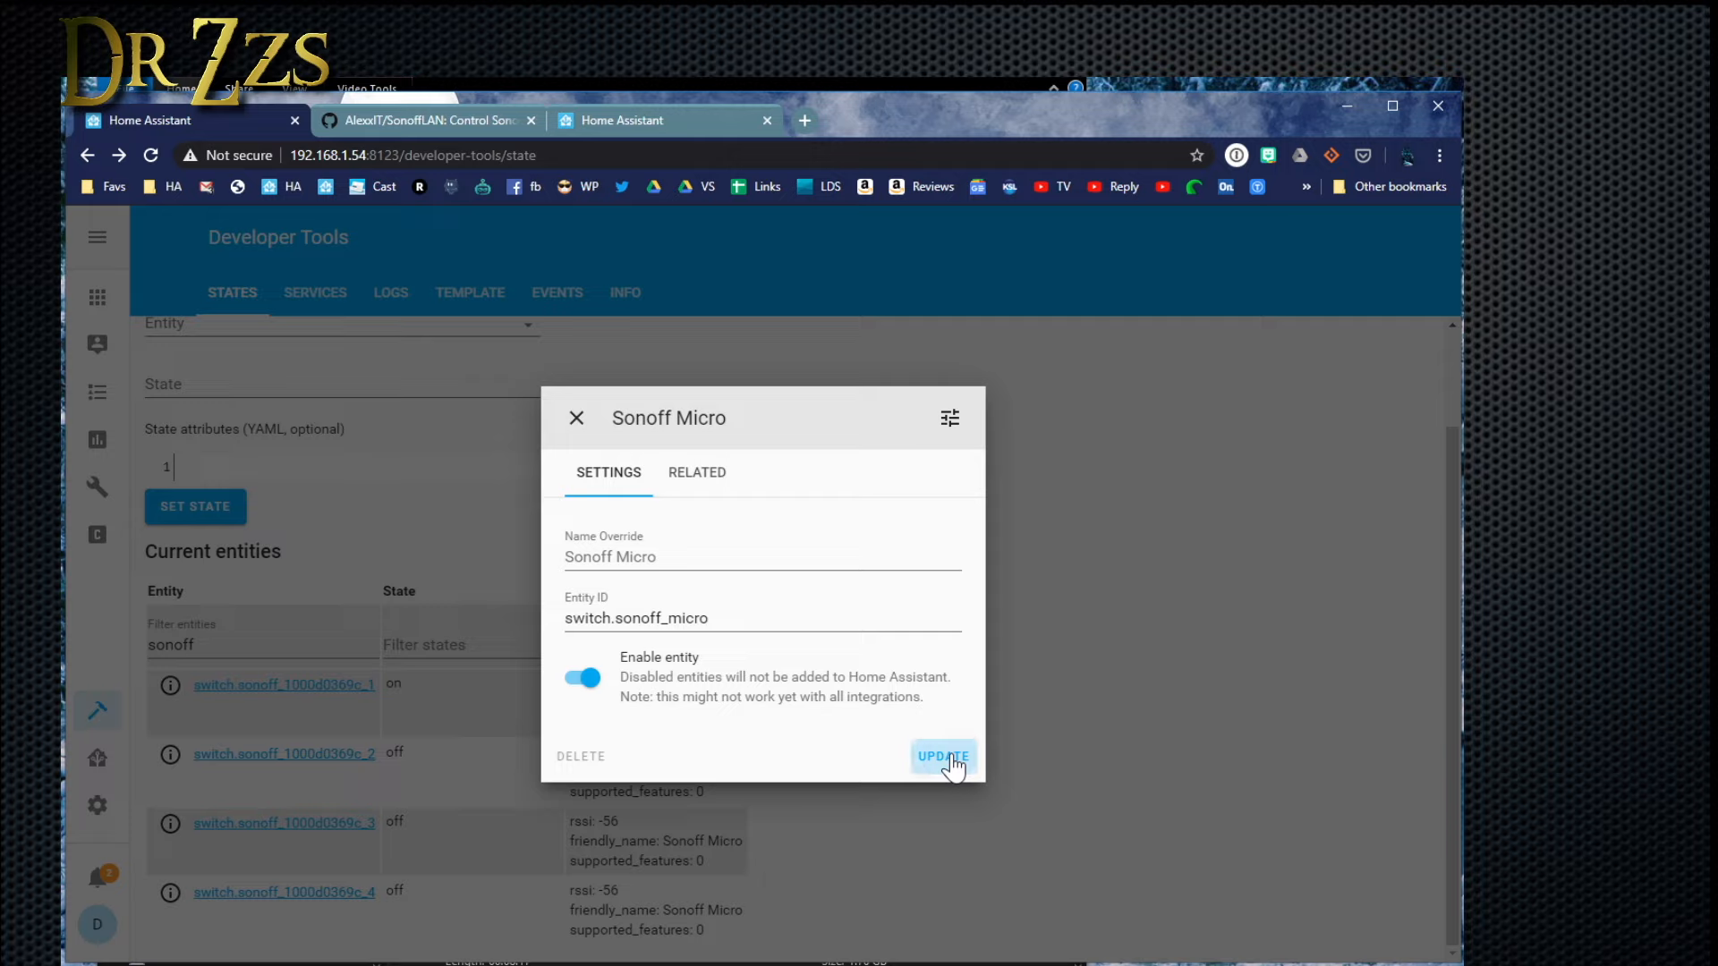
- Test the renamed switch.sonoff_micro entity by toggling it off and on, and close its details
{"action": "left_click", "coordinate": [170, 893]}
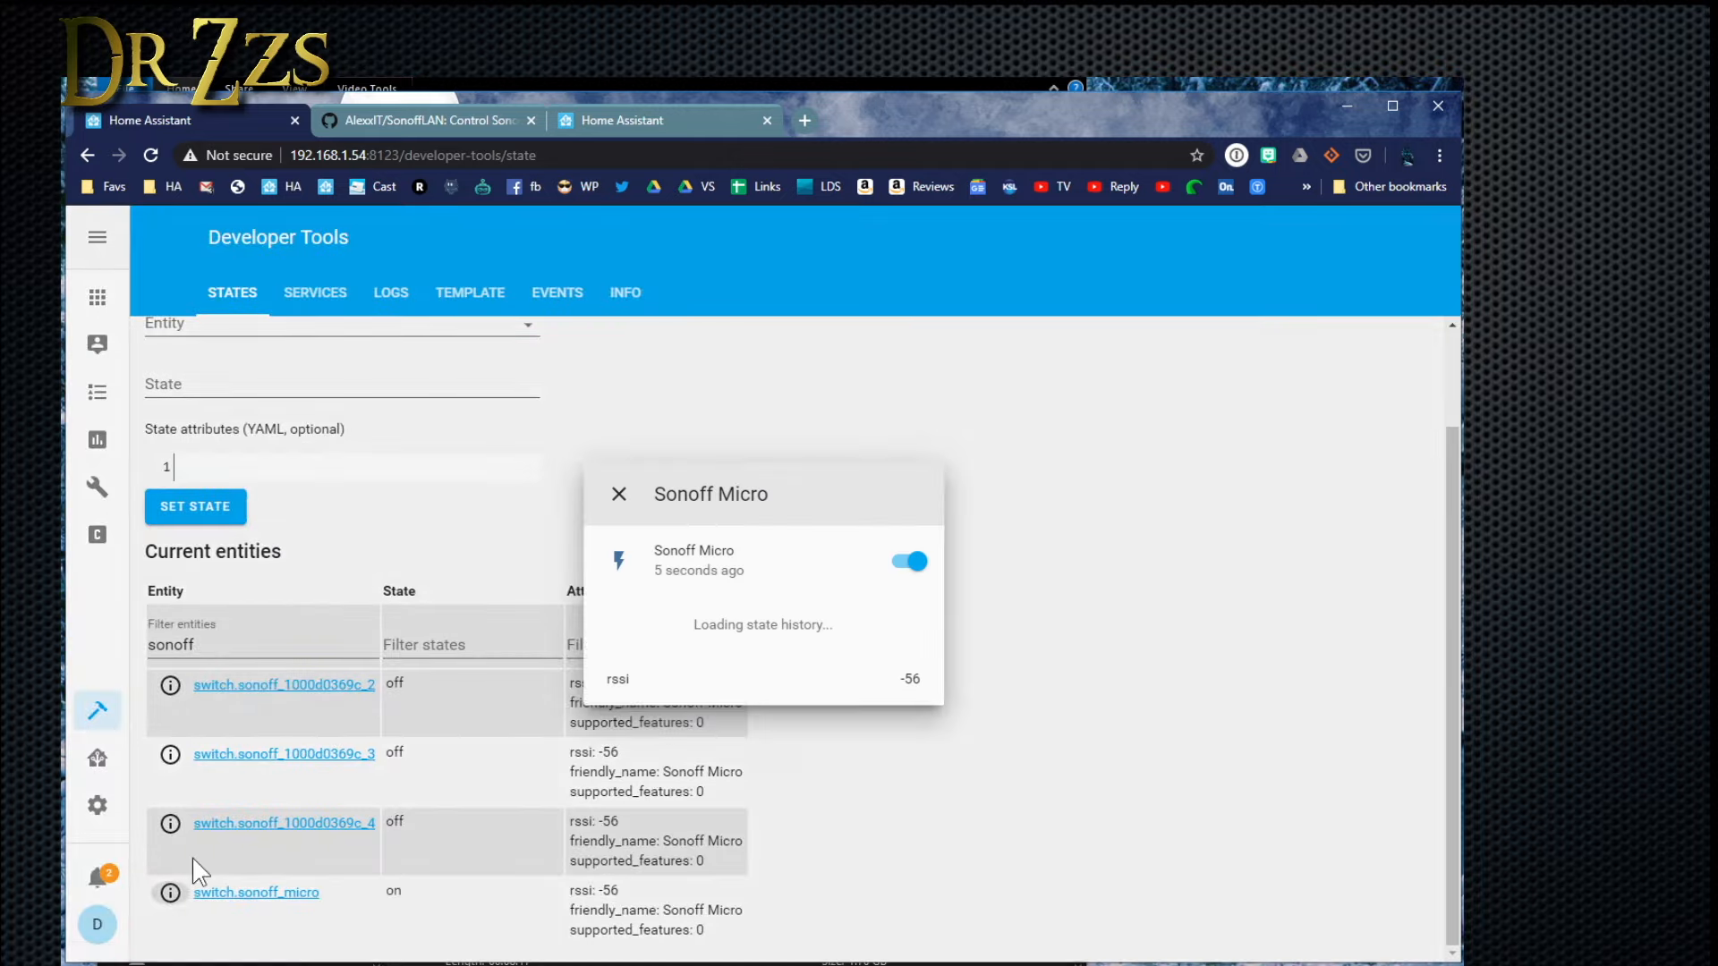
{"action": "left_click", "coordinate": [913, 562]}
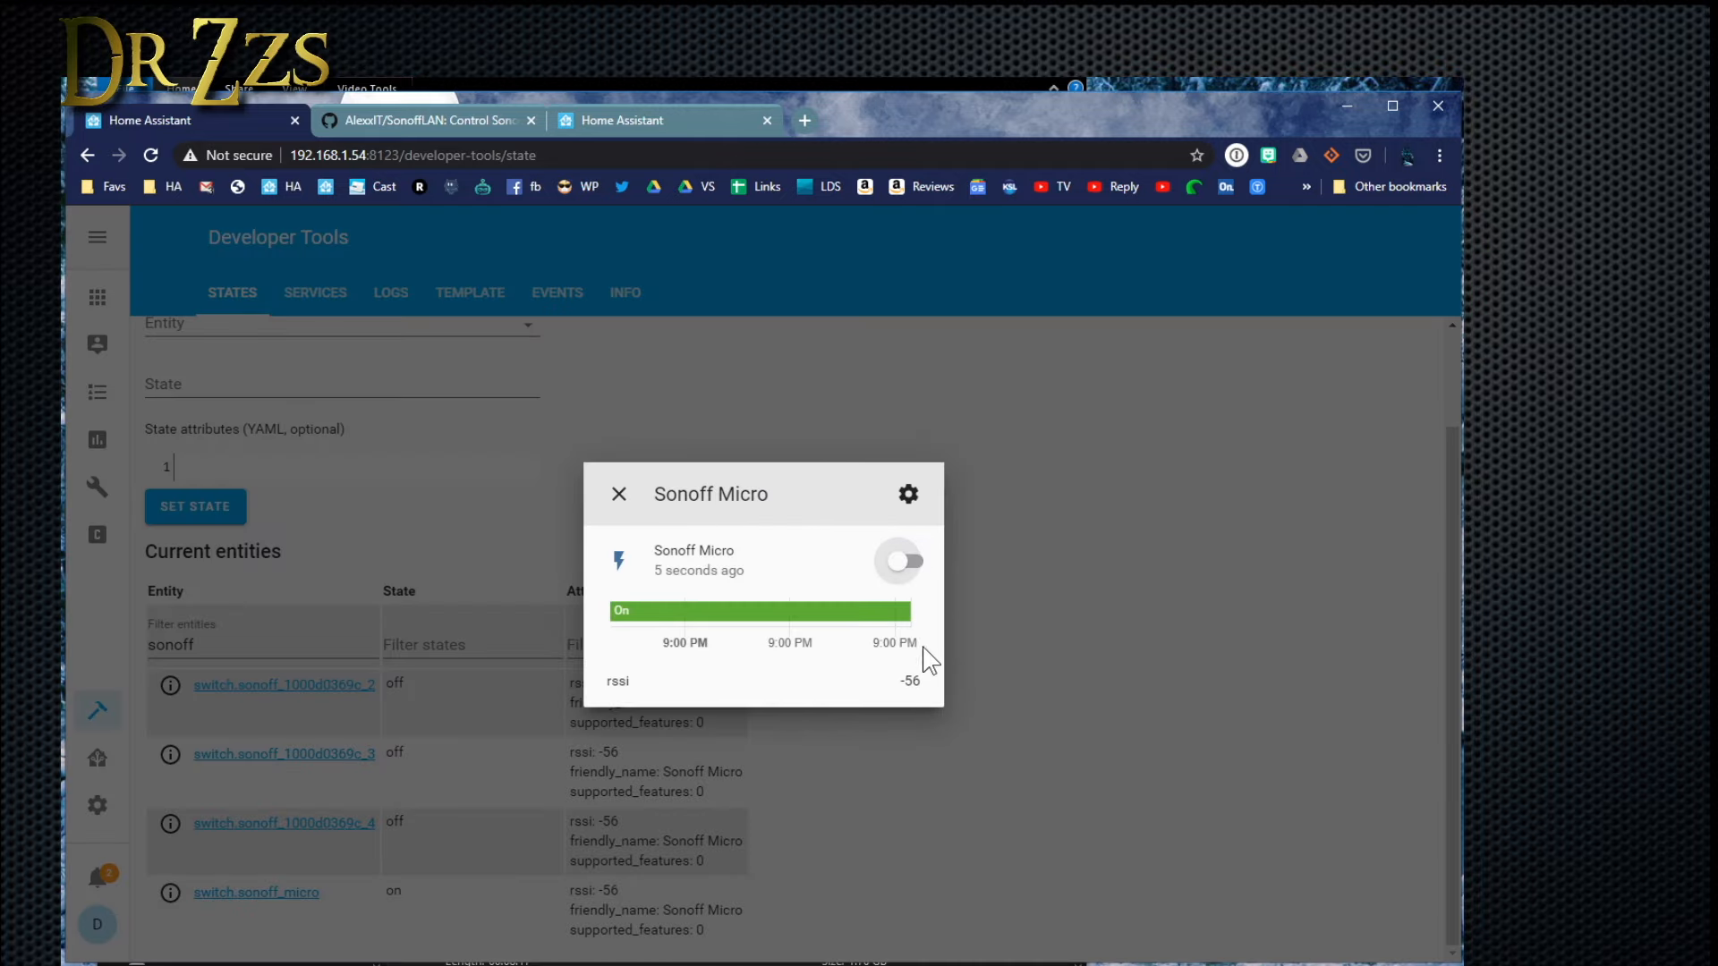
{"action": "left_click", "coordinate": [901, 573]}
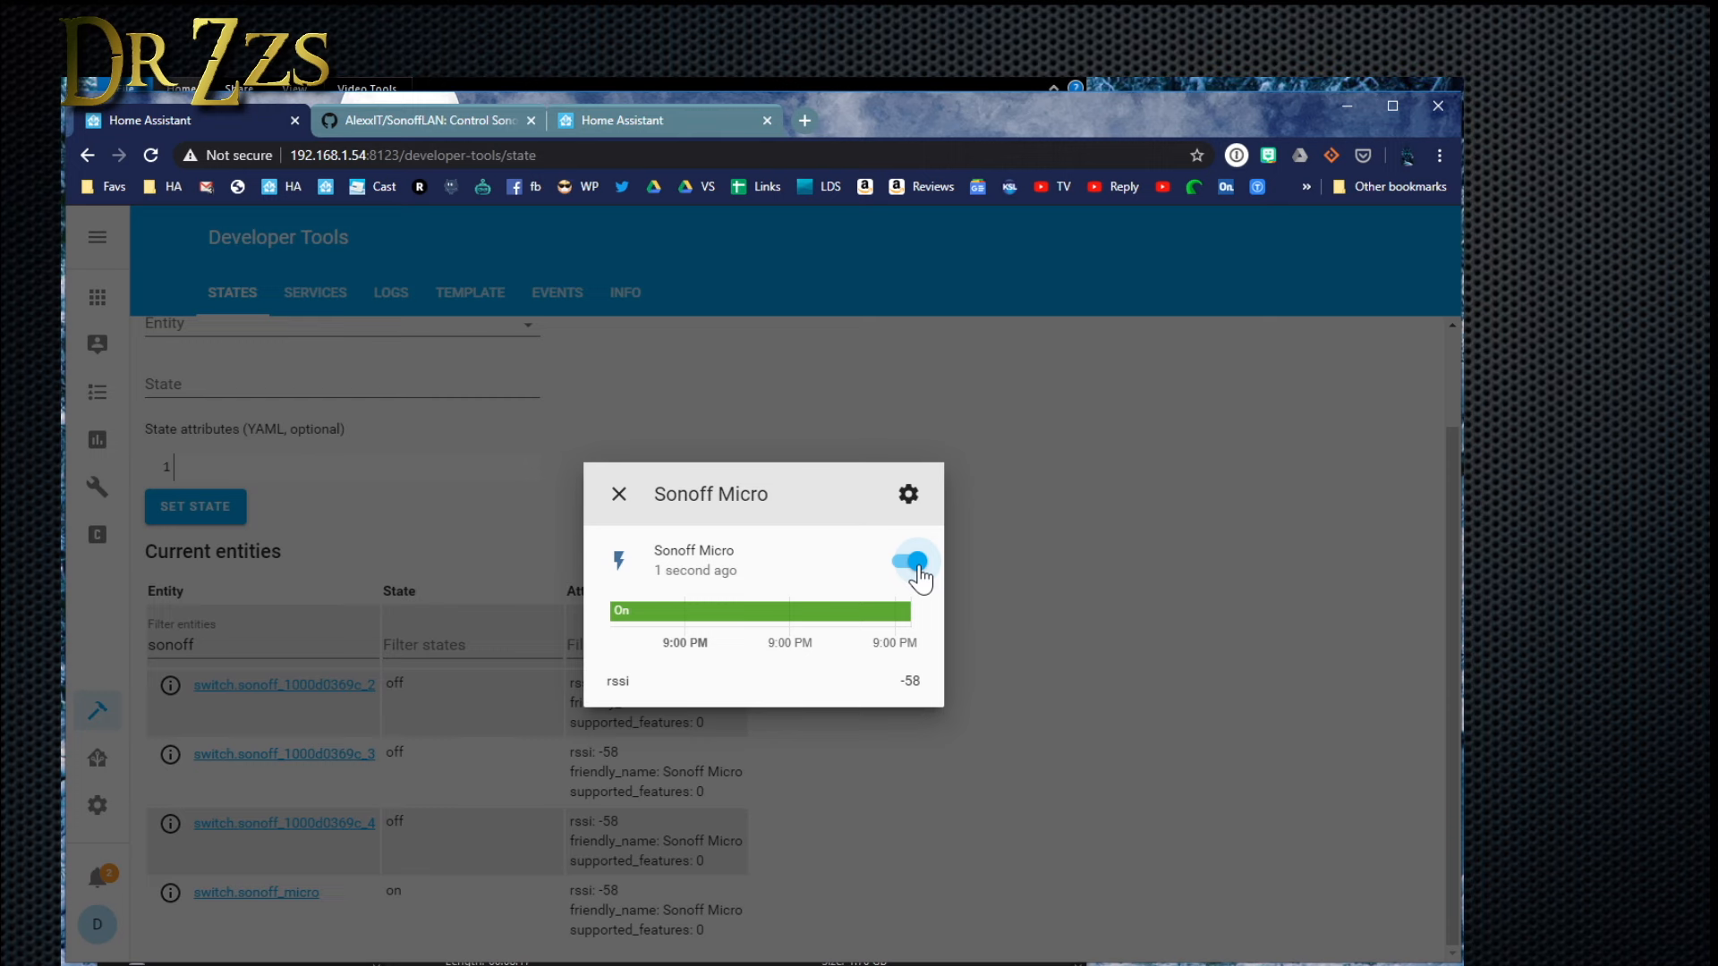
{"action": "left_click", "coordinate": [920, 572]}
{"action": "left_click", "coordinate": [627, 505]}
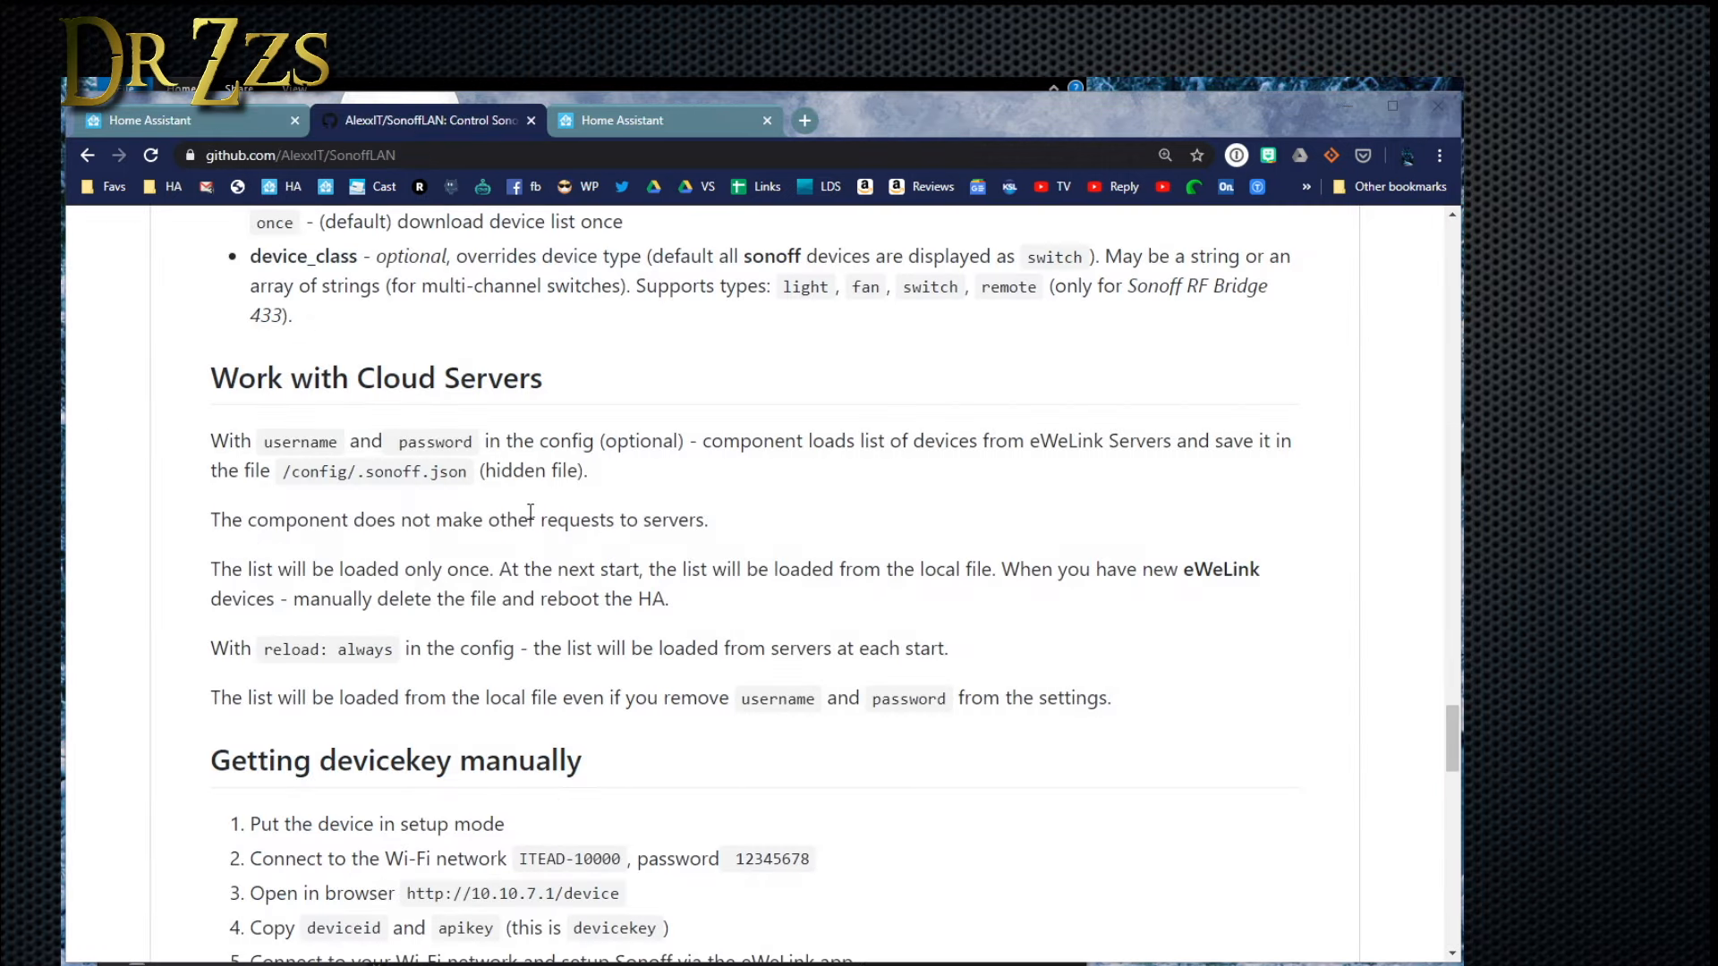
- Check the README's note on the .sonoff.json file, inspect that file from the config share in Visual Studio Code and close it
{"action": "left_click_drag", "start_coordinate": [467, 471], "coordinate": [367, 467]}
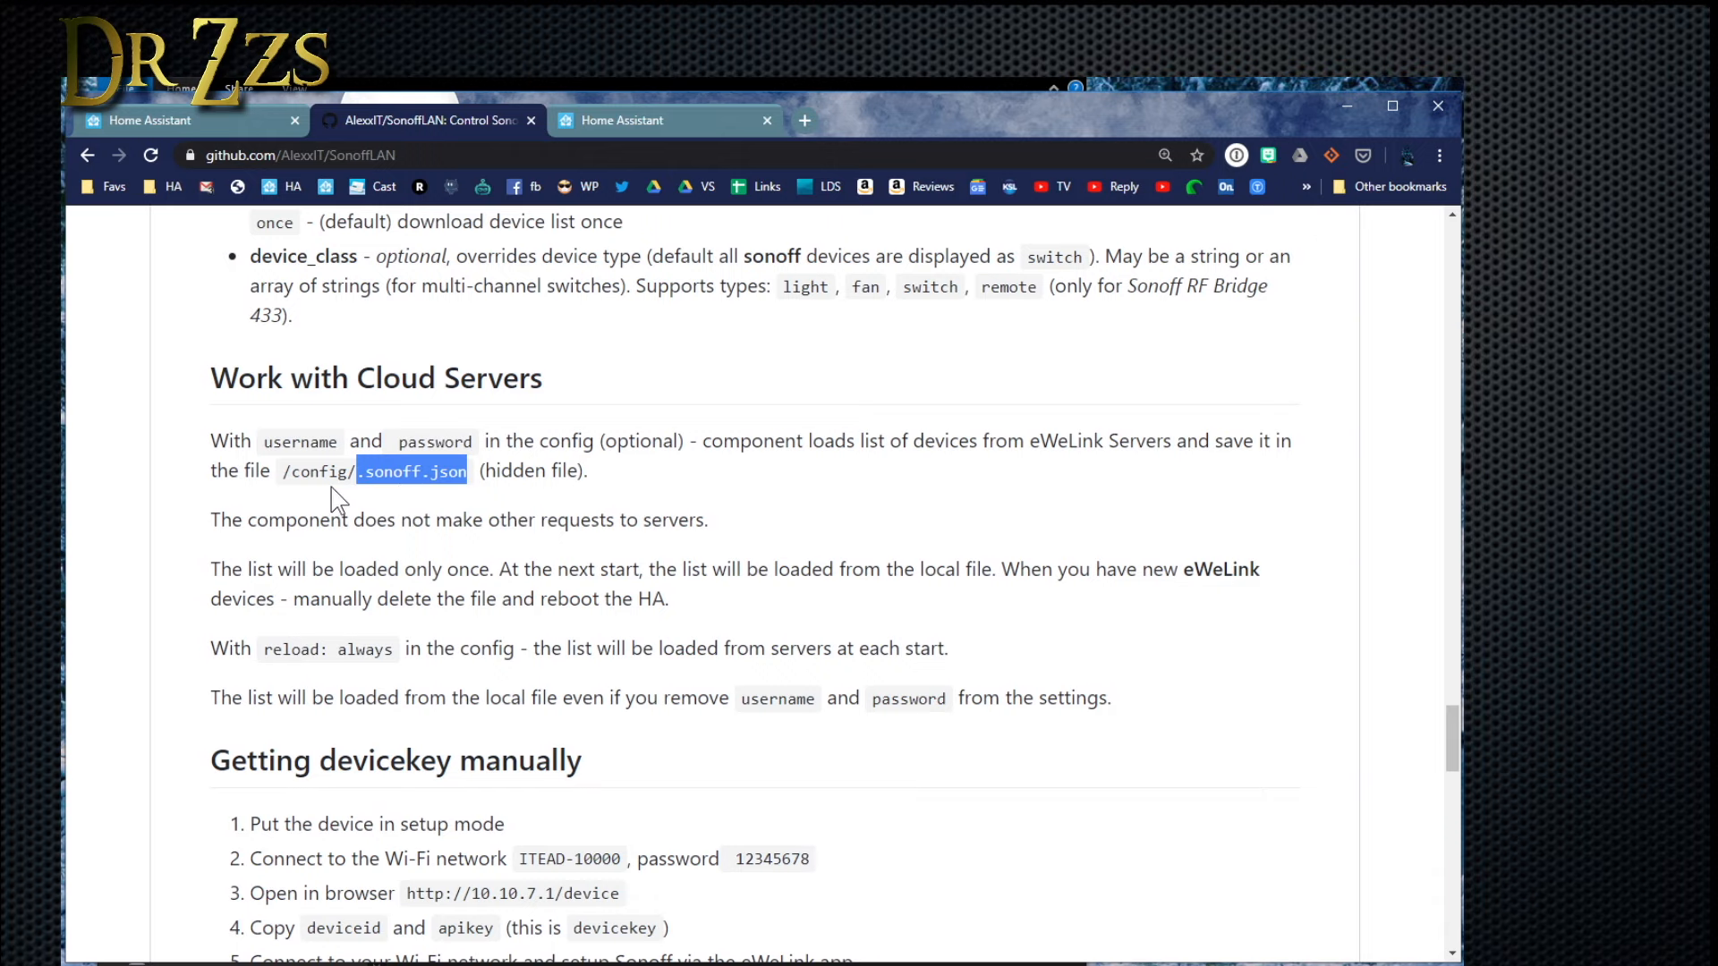
{"action": "left_click", "coordinate": [522, 83]}
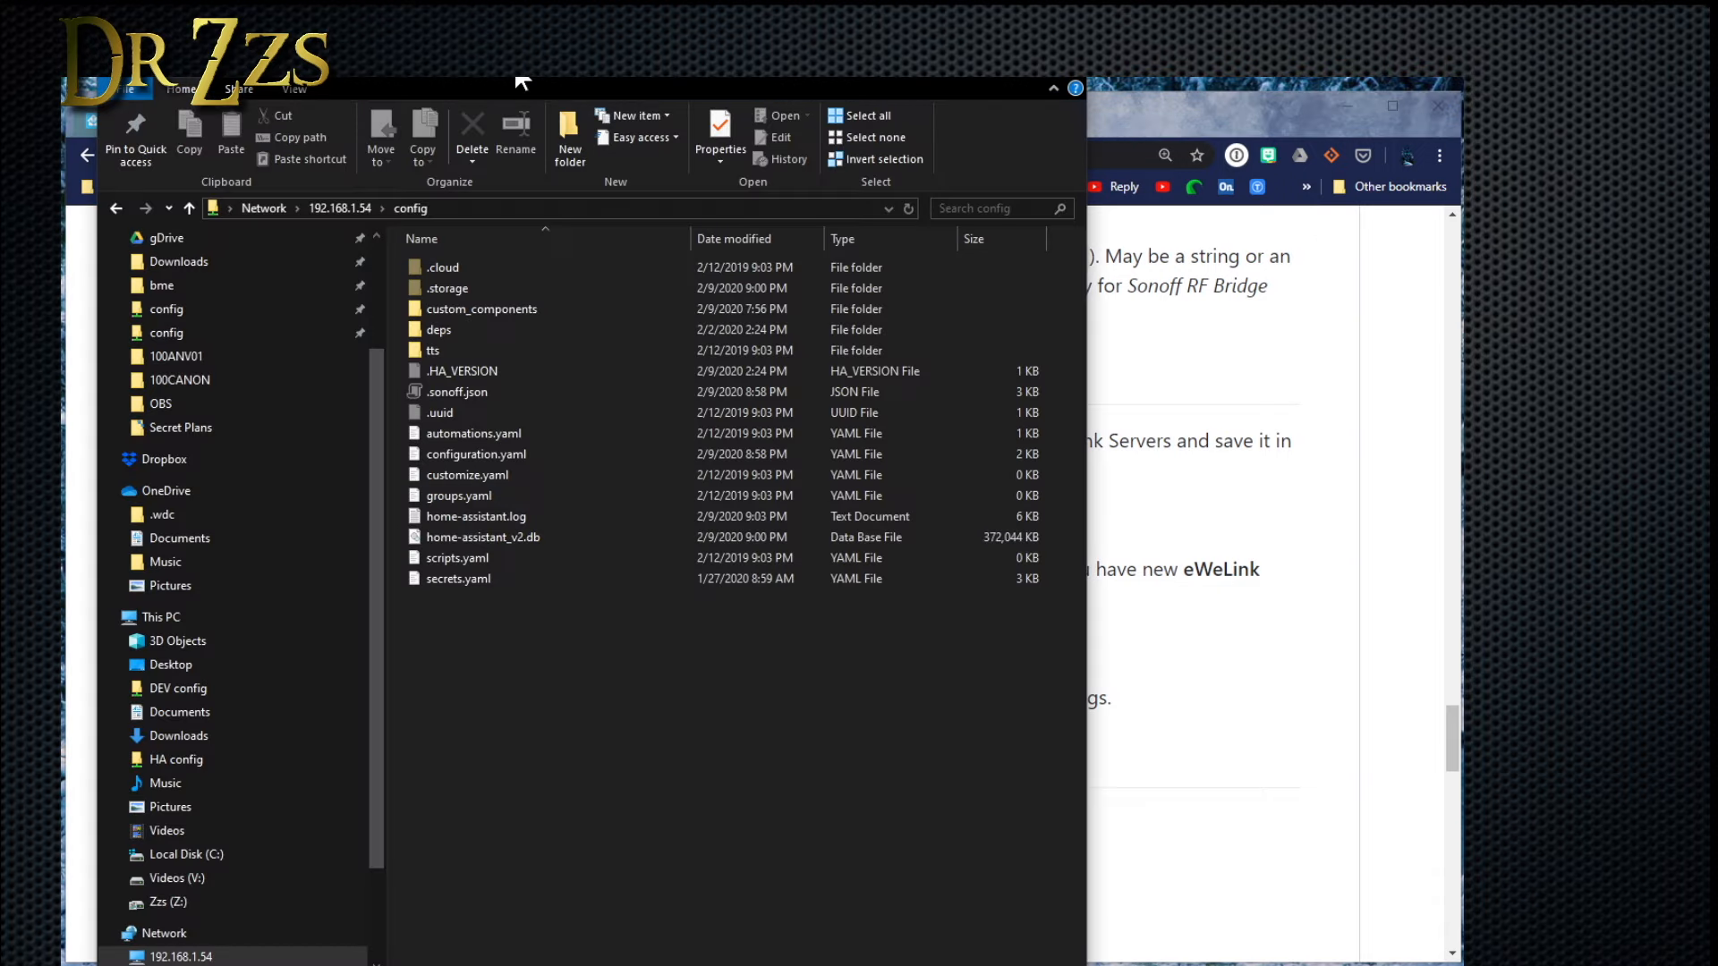
{"action": "double_click", "coordinate": [467, 391]}
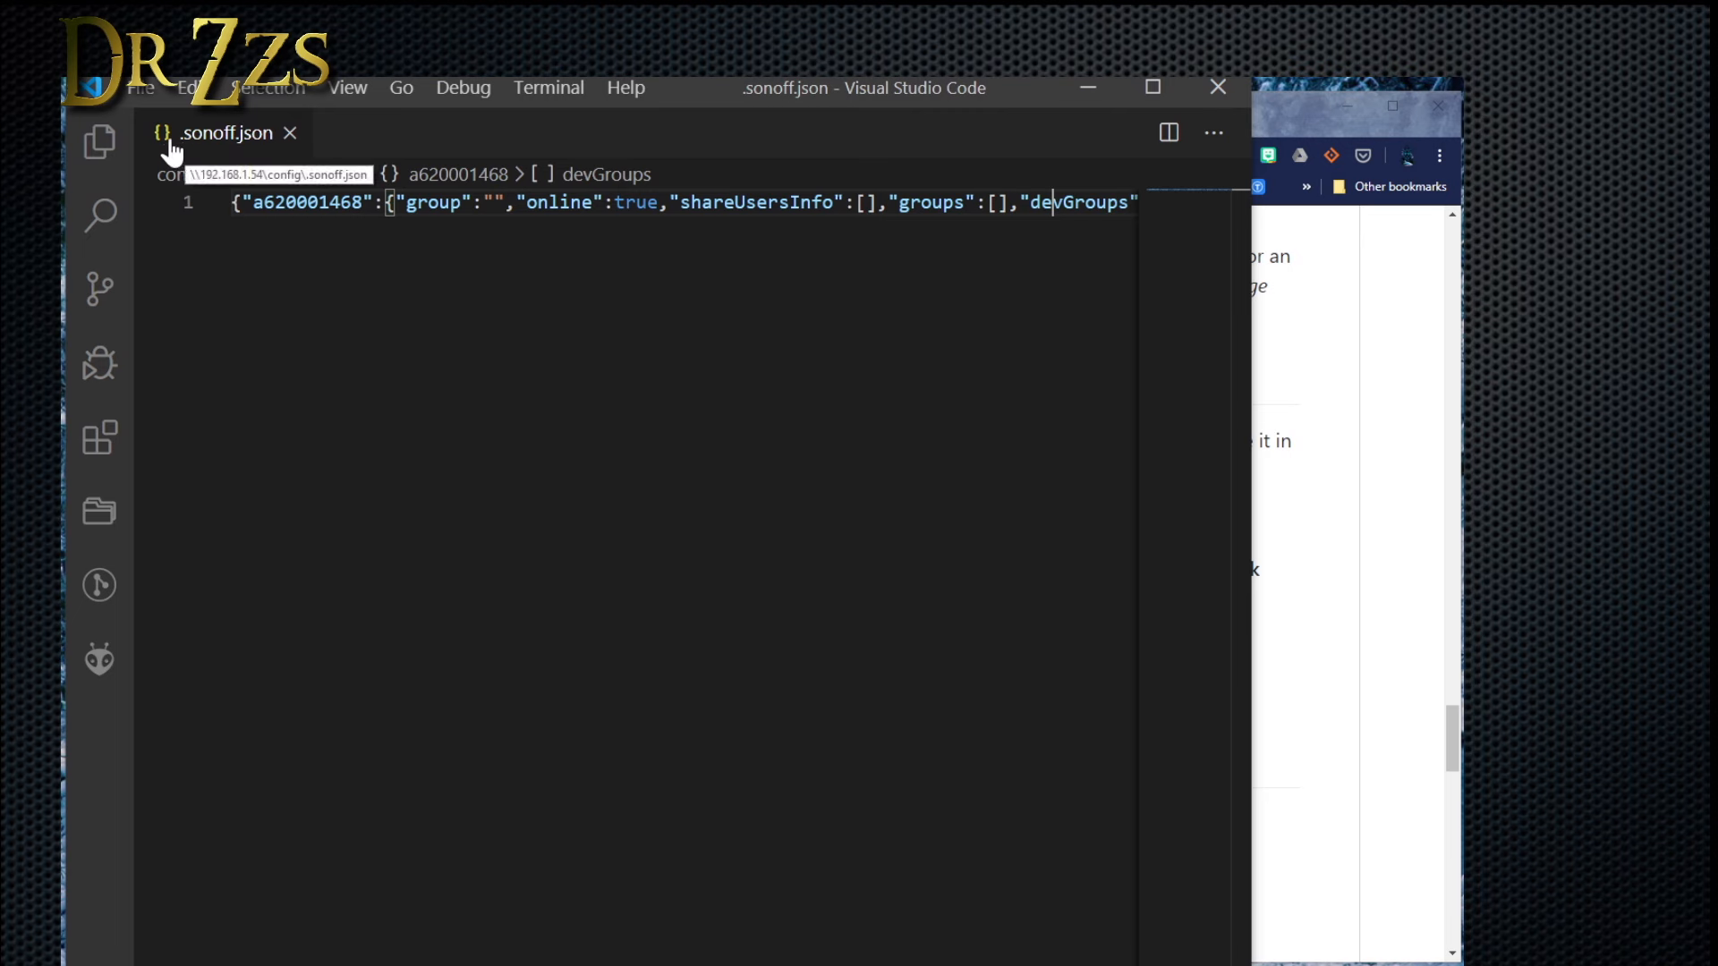
{"action": "left_click", "coordinate": [1362, 573]}
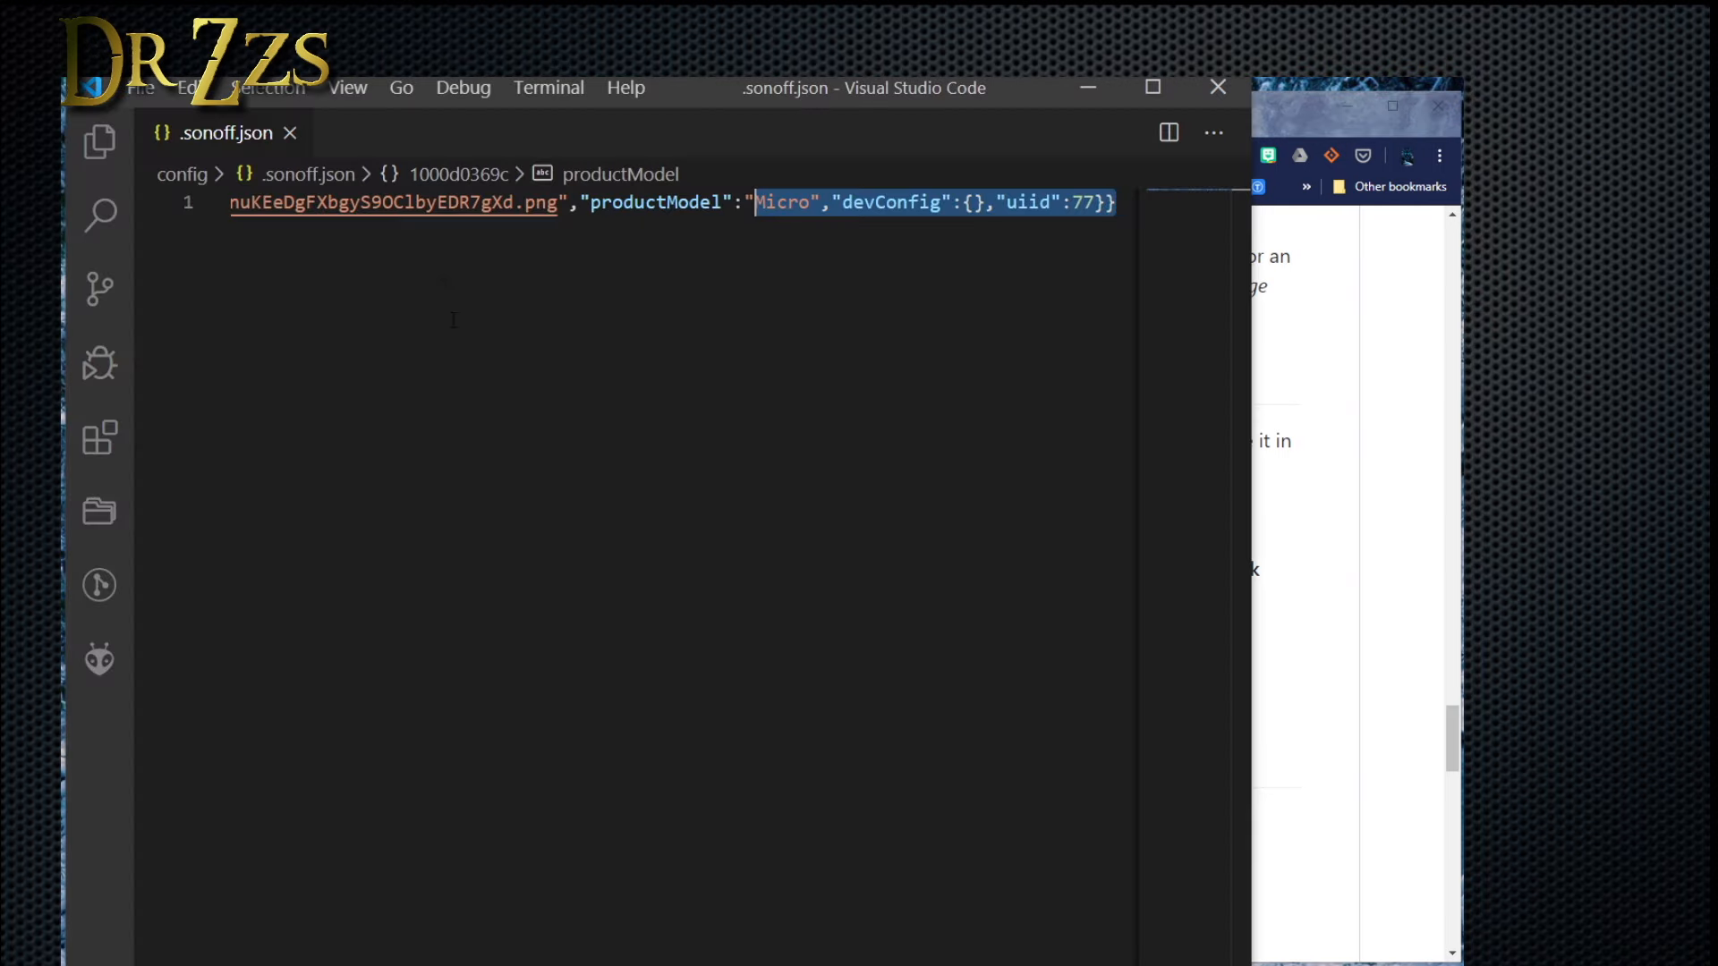
{"action": "left_click", "coordinate": [1217, 87]}
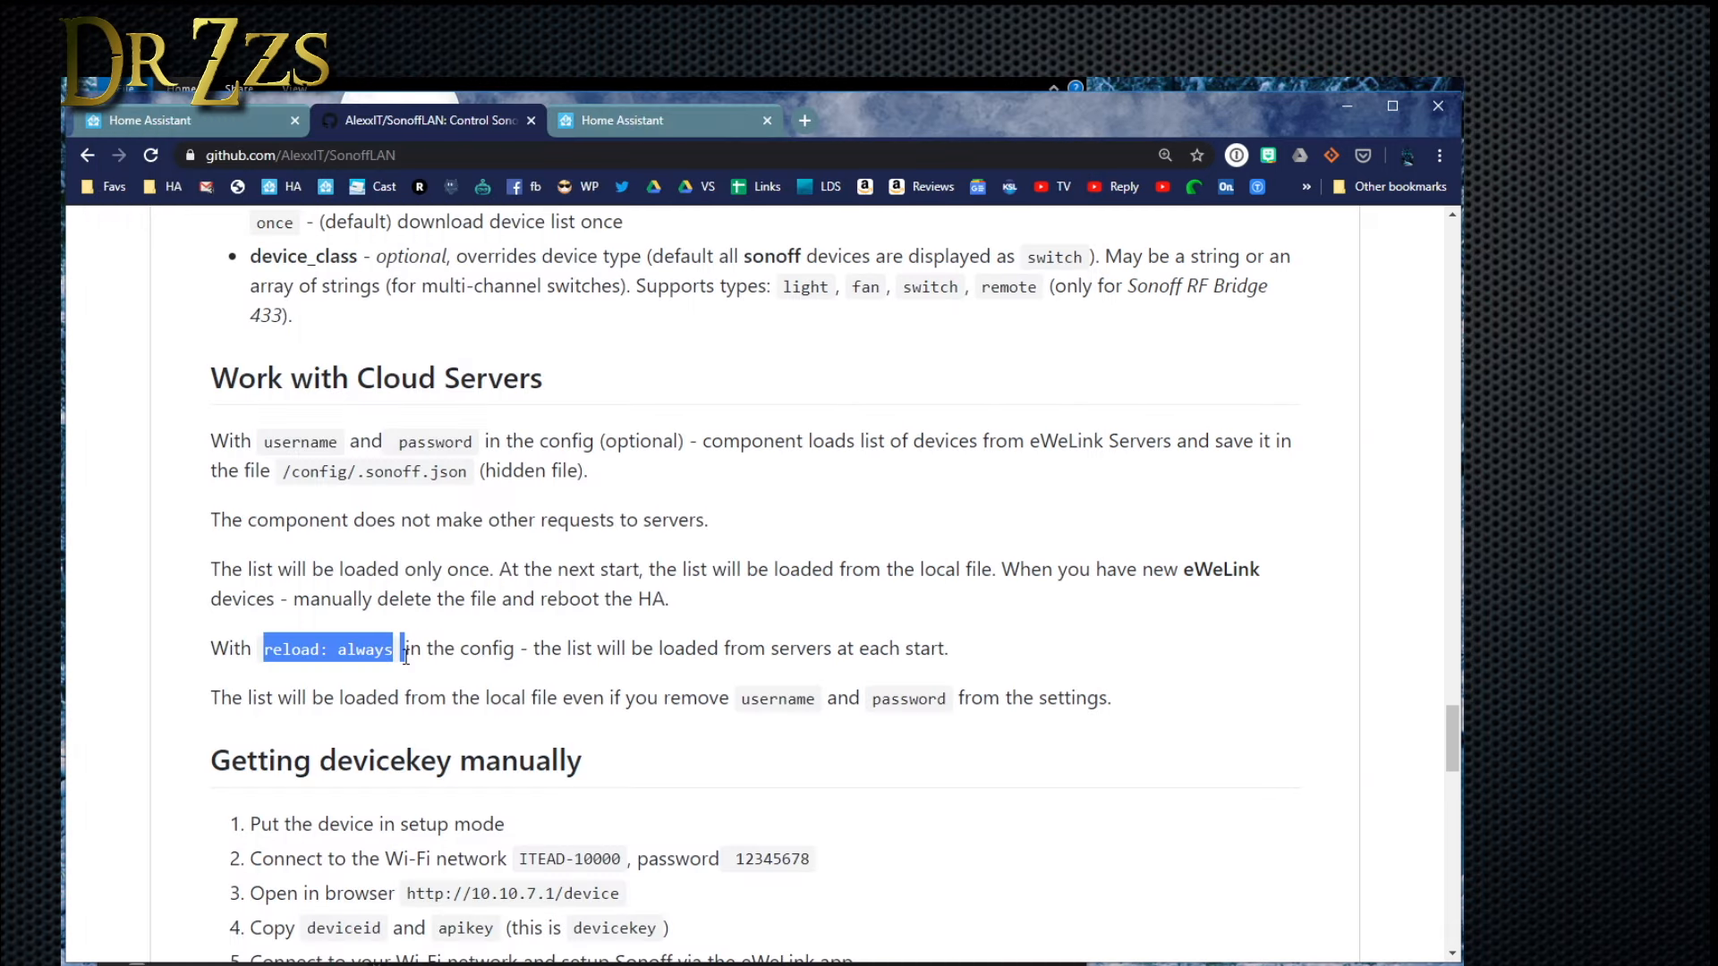
- Examine the README's explanation of the reload: always option and its line in the advanced config example
{"action": "left_click_drag", "start_coordinate": [400, 651], "coordinate": [394, 649]}
{"action": "scroll", "coordinate": [487, 640], "scroll_direction": "up", "scroll_amount": 15}
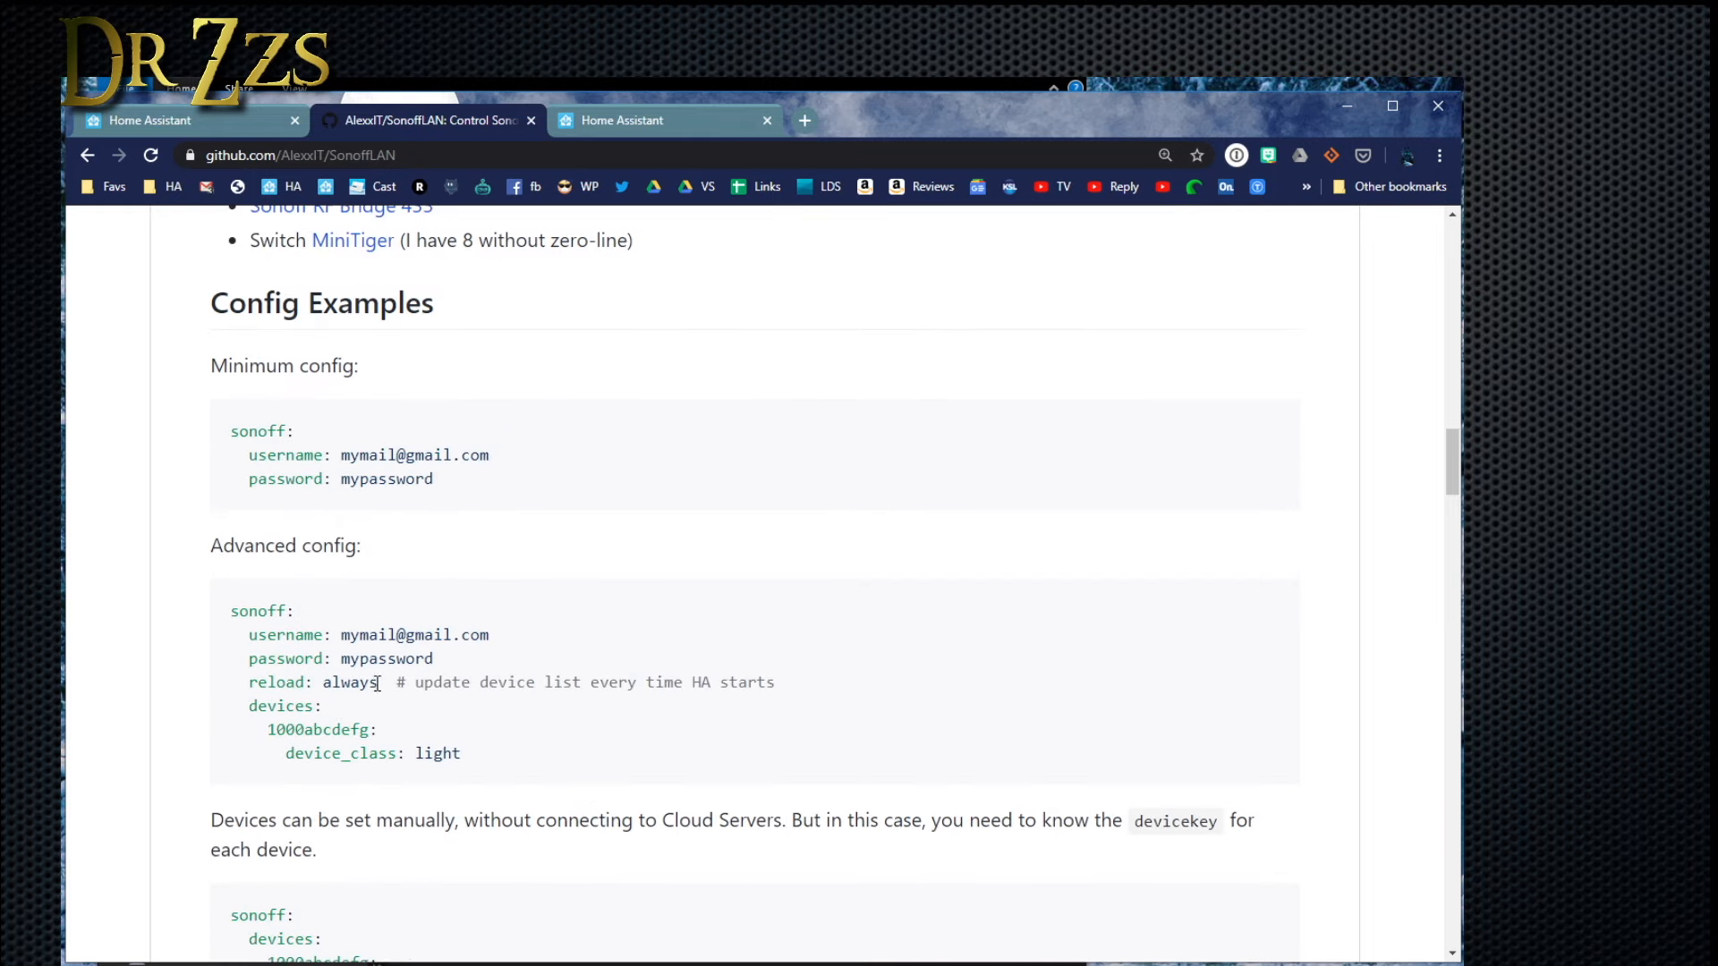
{"action": "left_click_drag", "start_coordinate": [377, 684], "coordinate": [322, 690]}
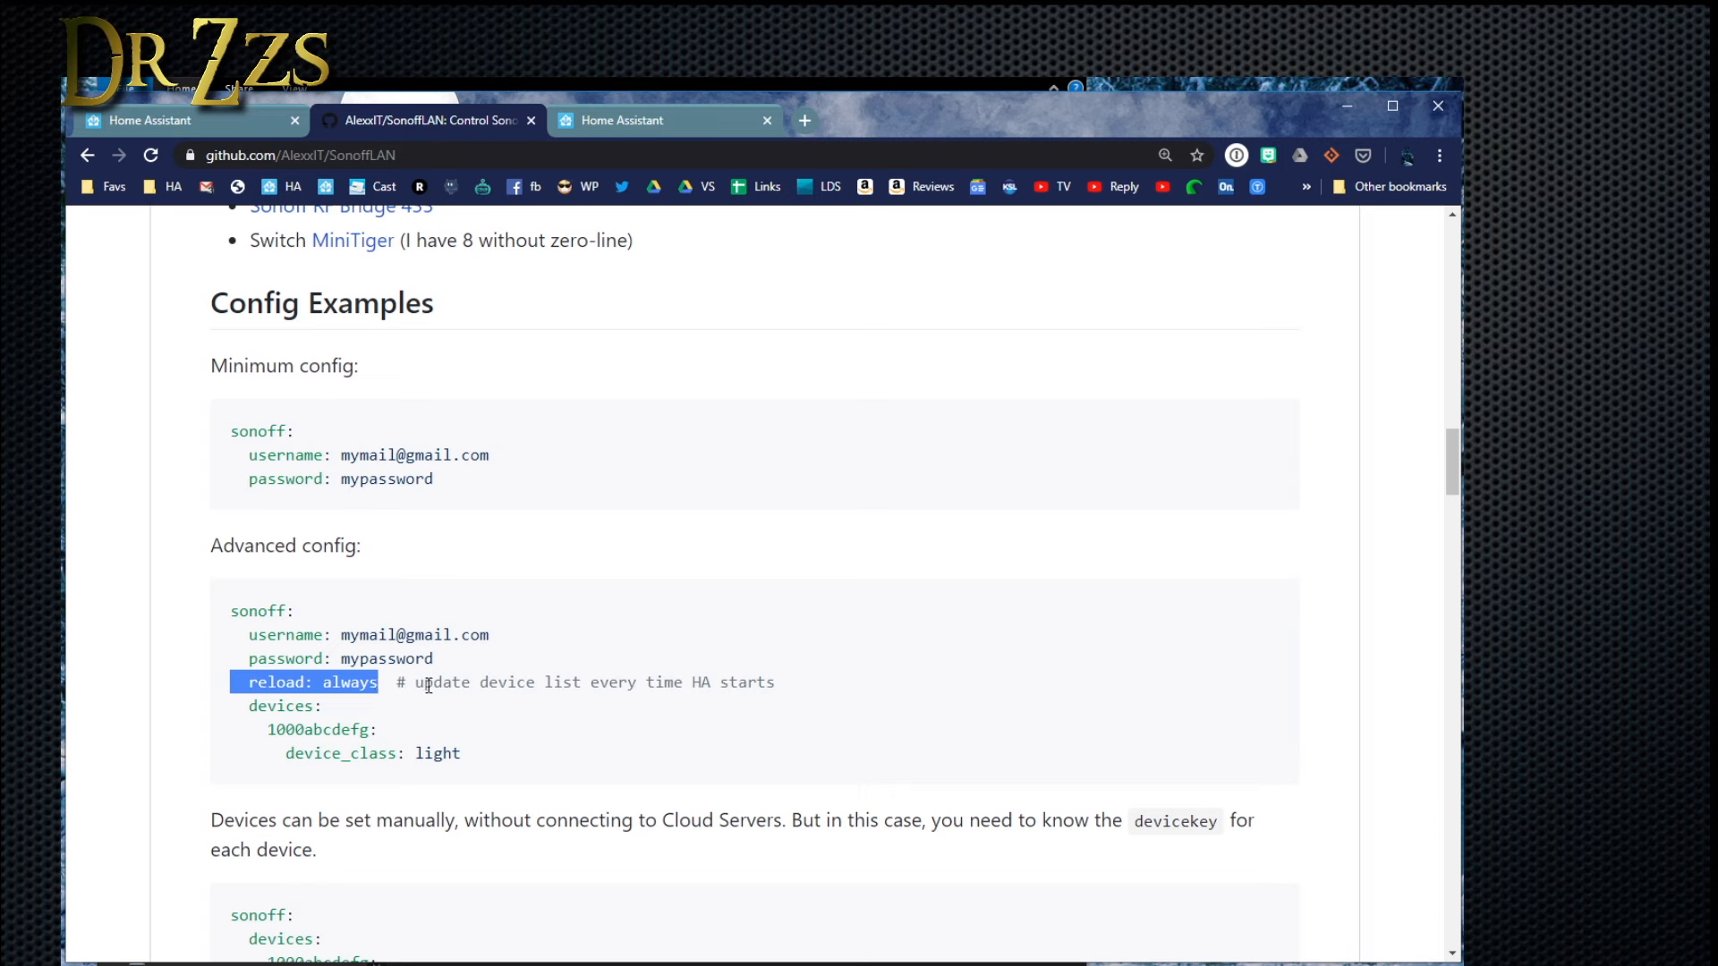
{"action": "left_click_drag", "start_coordinate": [775, 685], "coordinate": [414, 684]}
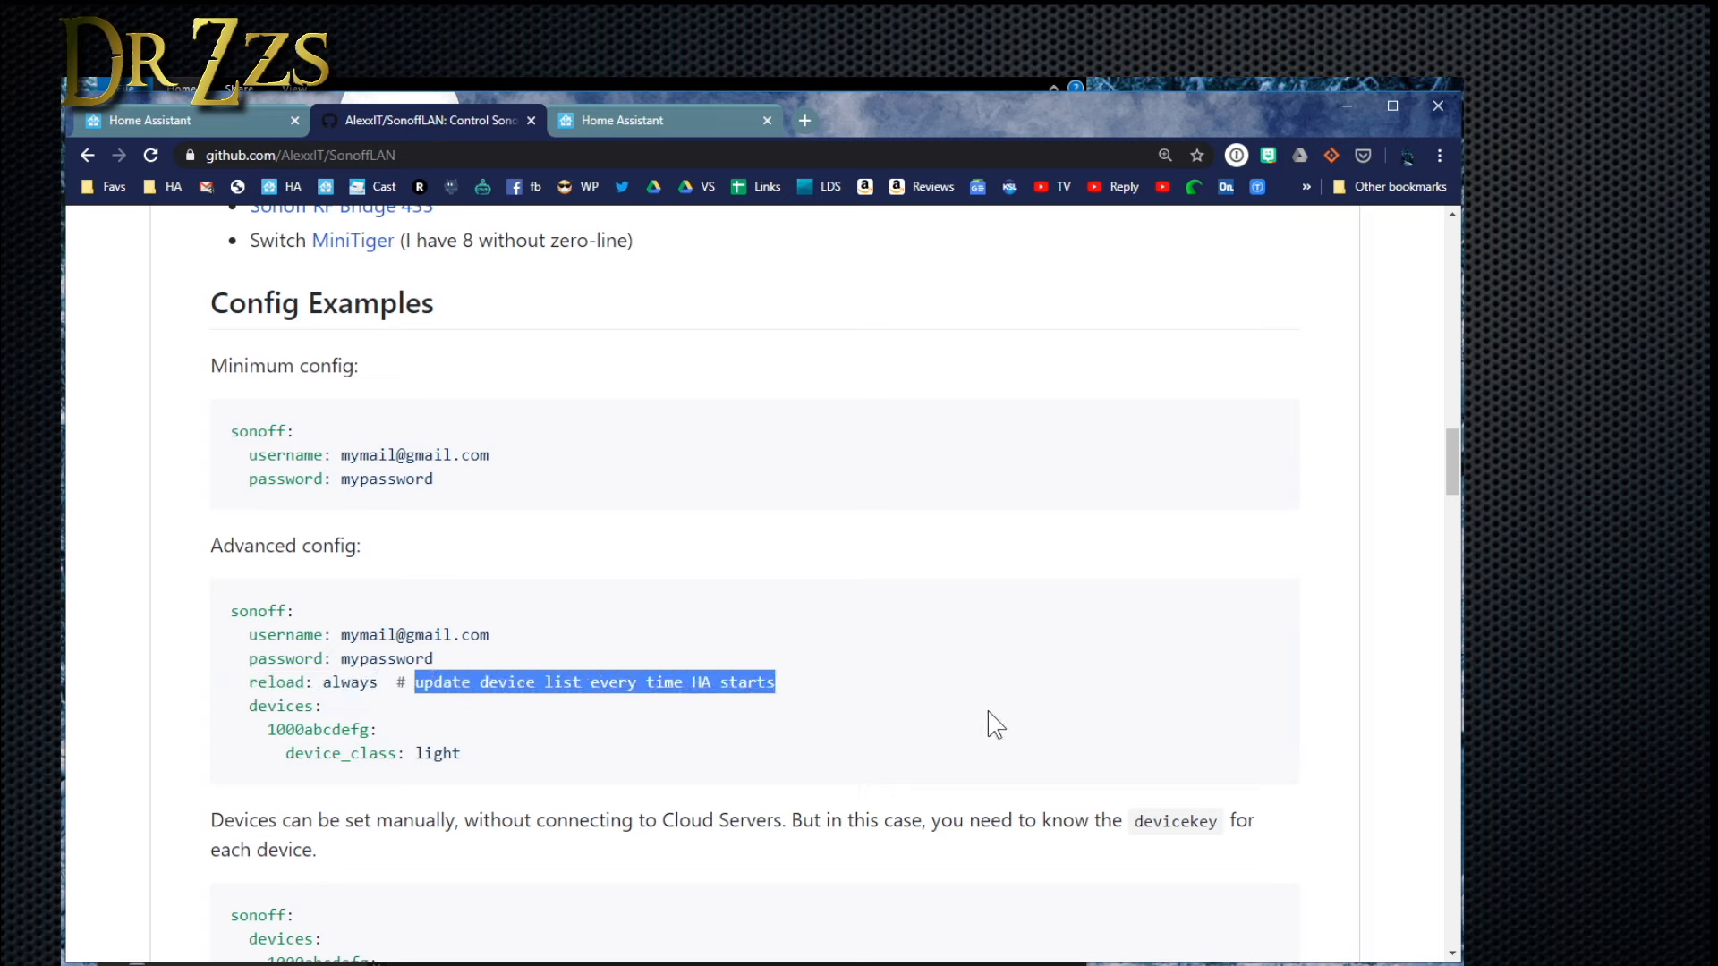
{"action": "left_click", "coordinate": [376, 684]}
{"action": "left_click_drag", "start_coordinate": [397, 684], "coordinate": [222, 696]}
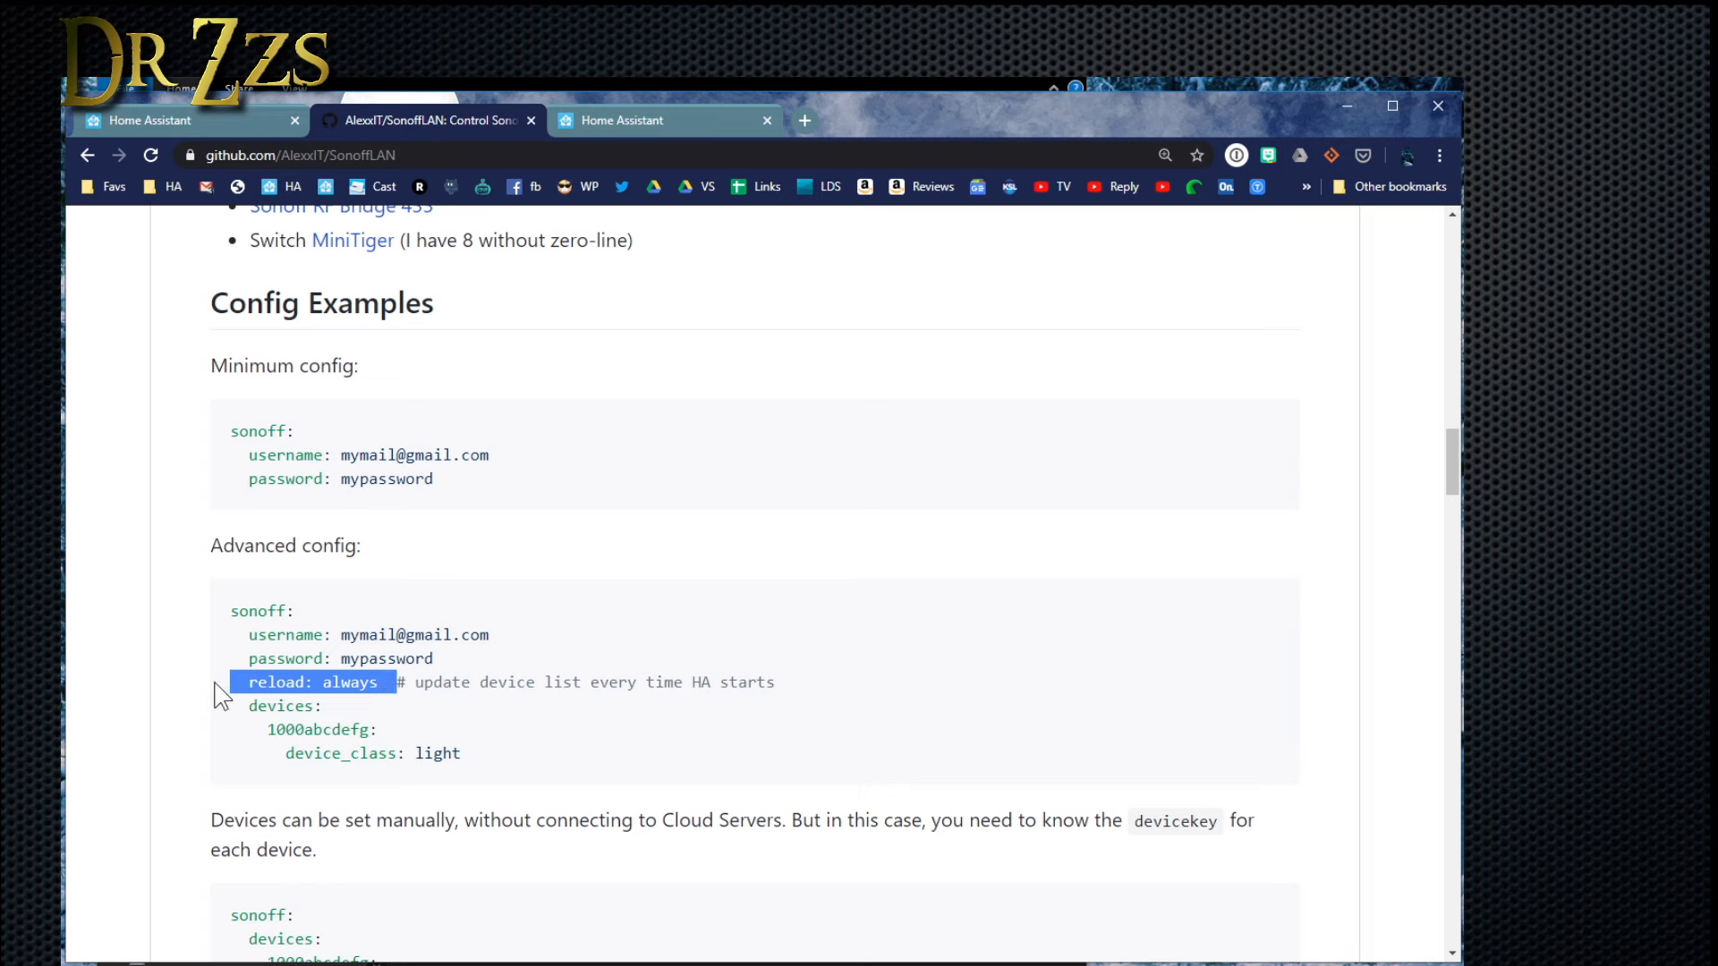